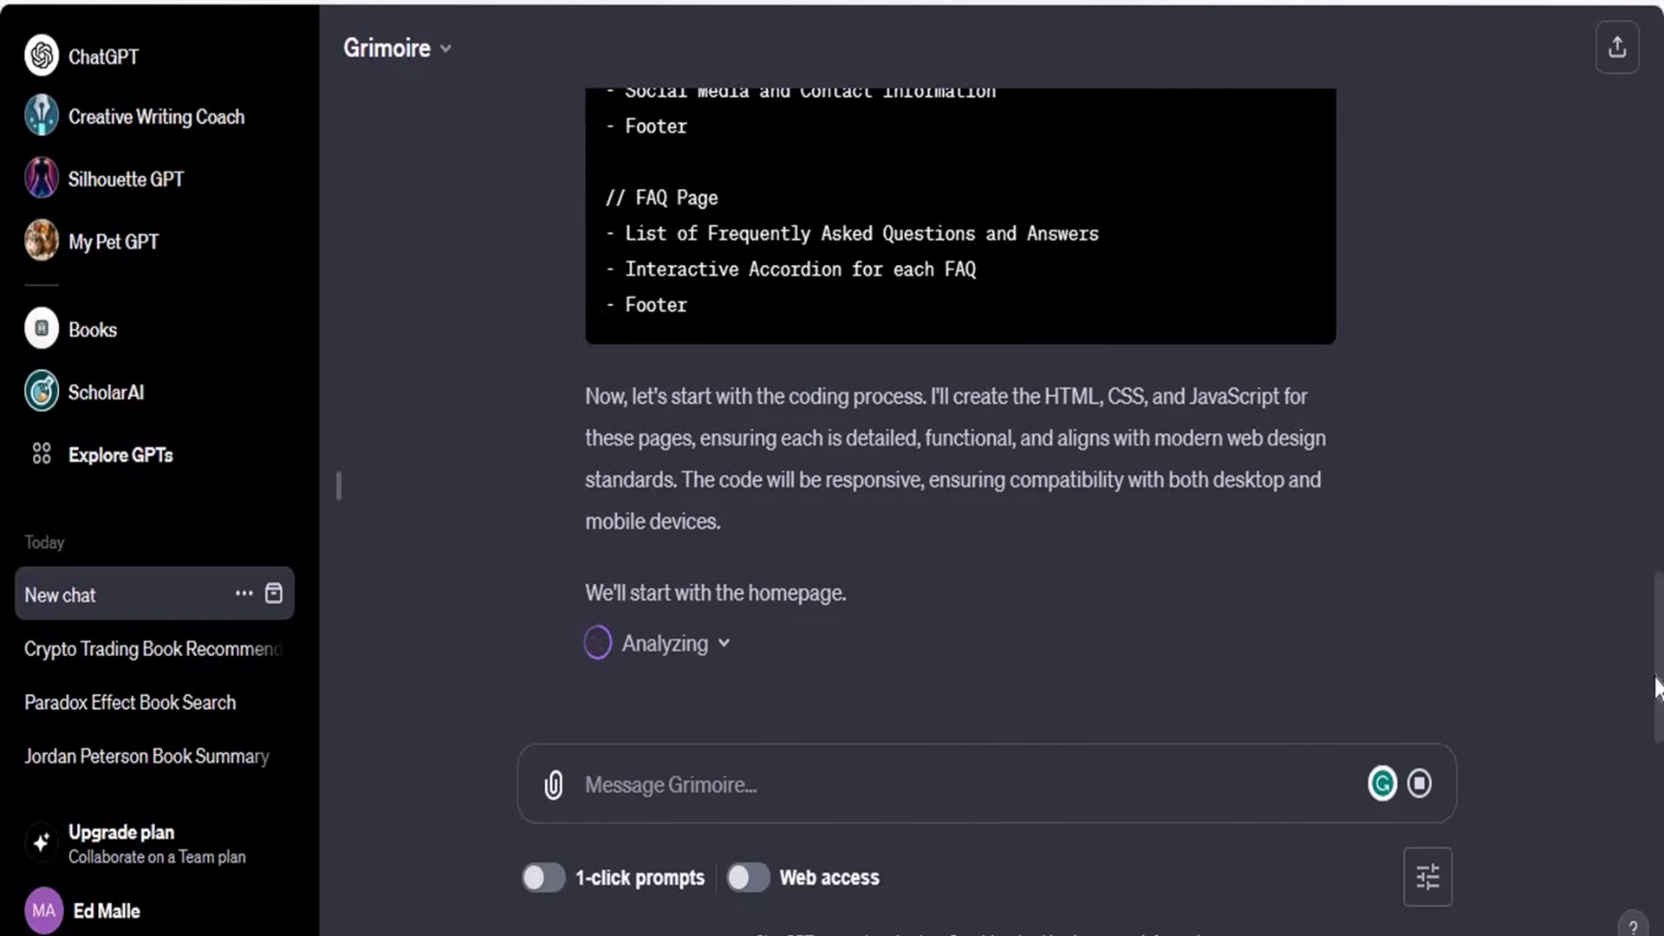
- Review Grimoire's reply to the Fenix AI website request, from the original prompt through the page plan and pseudocode outline
{"action": "left_click_drag", "start_coordinate": [1658, 684], "coordinate": [1658, 208]}
{"action": "scroll", "coordinate": [971, 416], "scroll_direction": "up", "scroll_amount": 3}
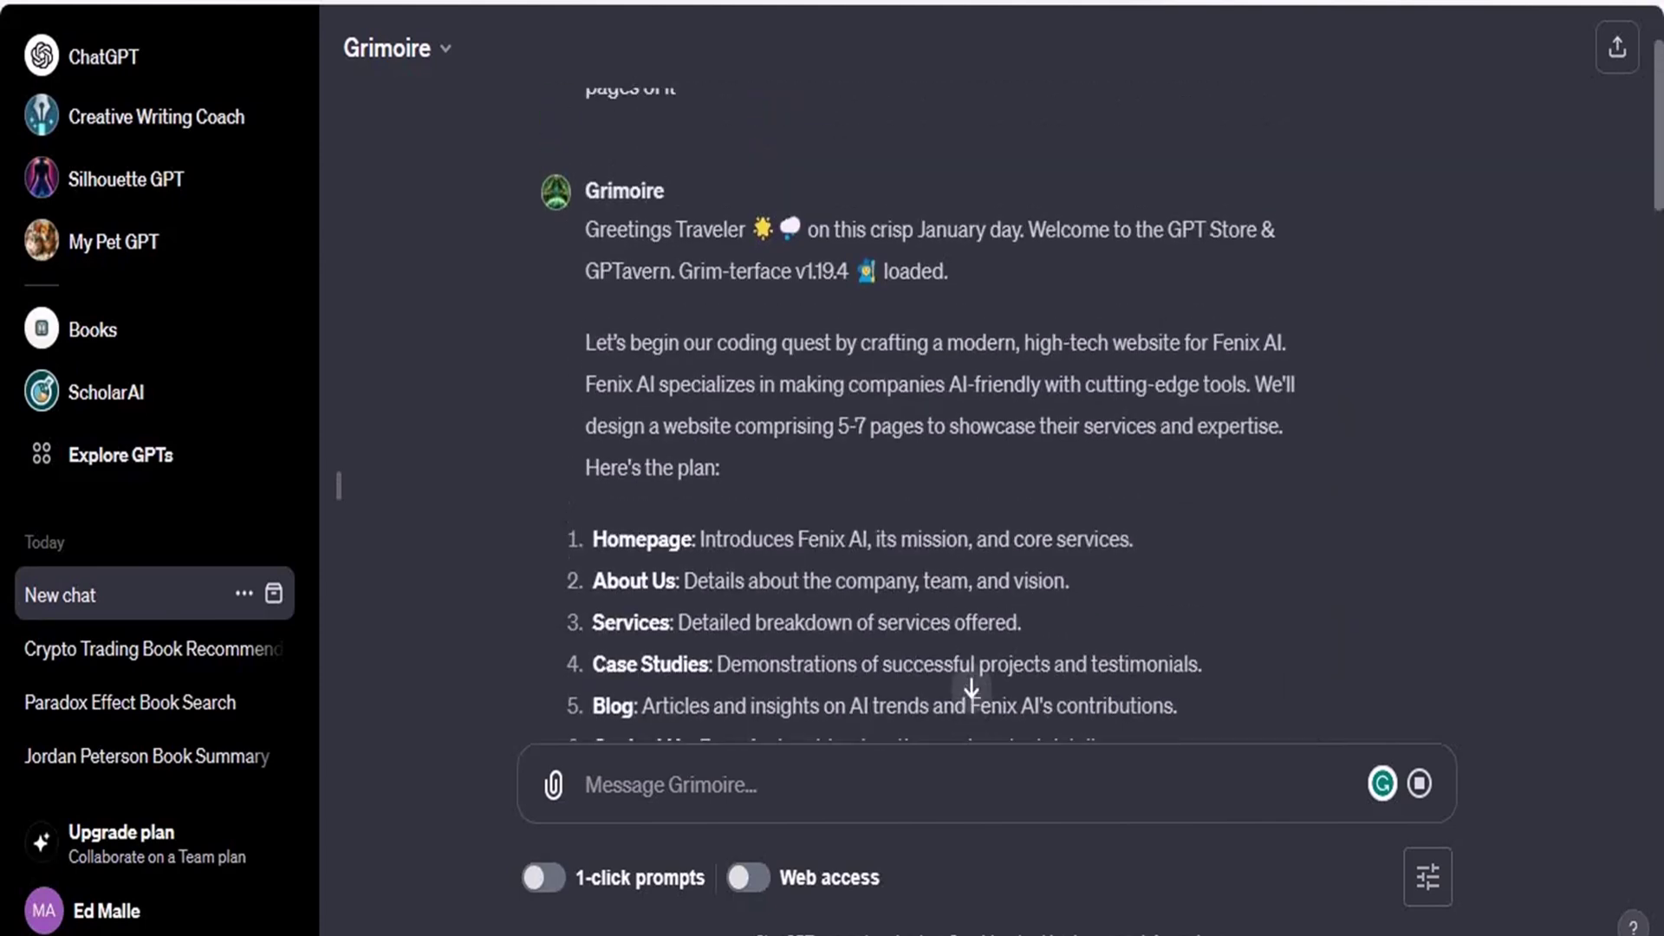
{"action": "scroll", "coordinate": [971, 399], "scroll_direction": "up", "scroll_amount": 1}
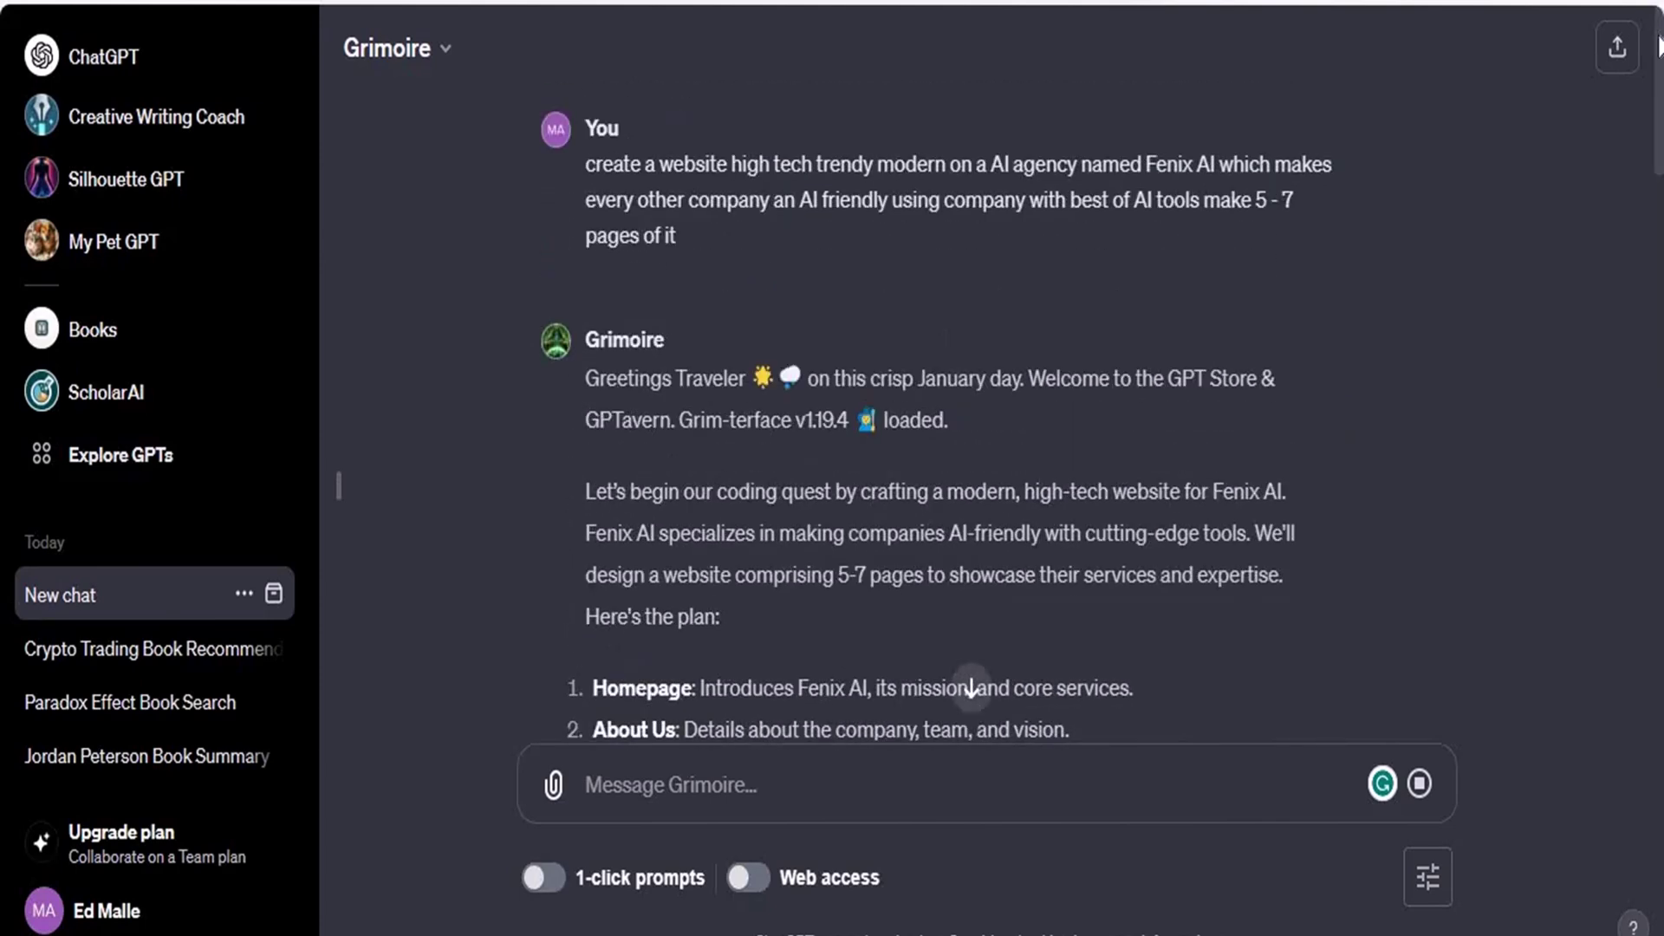
{"action": "scroll", "coordinate": [971, 398], "scroll_direction": "down", "scroll_amount": 1}
{"action": "scroll", "coordinate": [971, 399], "scroll_direction": "up", "scroll_amount": 1}
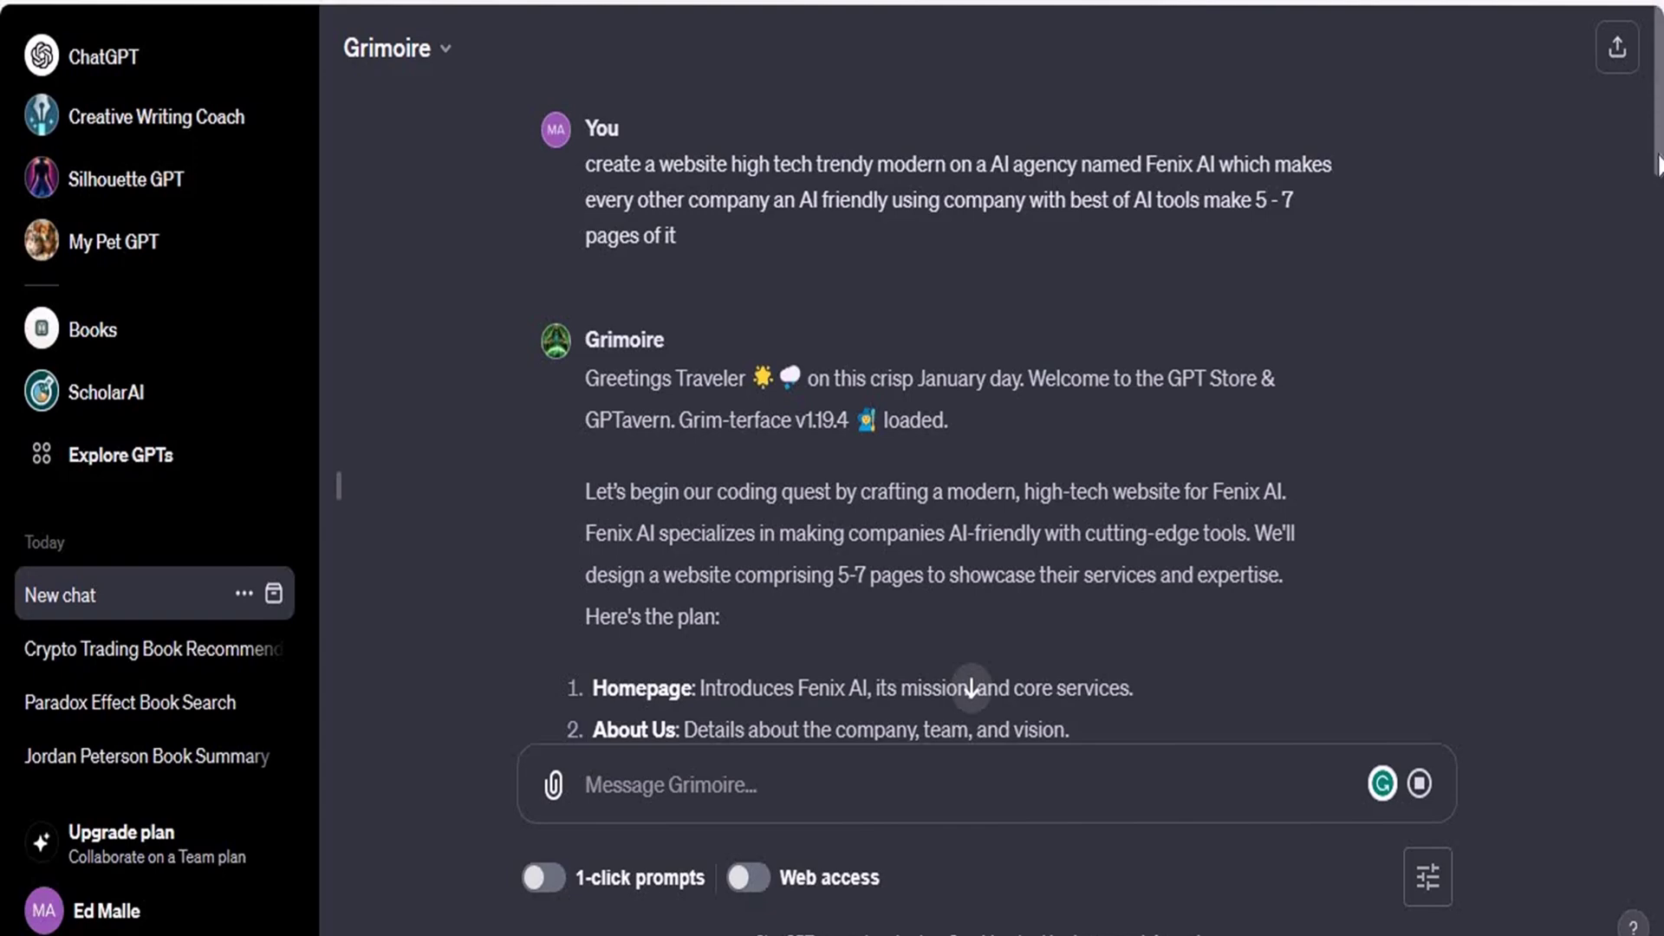
{"action": "left_click", "coordinate": [971, 688]}
{"action": "left_click_drag", "start_coordinate": [1657, 646], "coordinate": [1657, 79]}
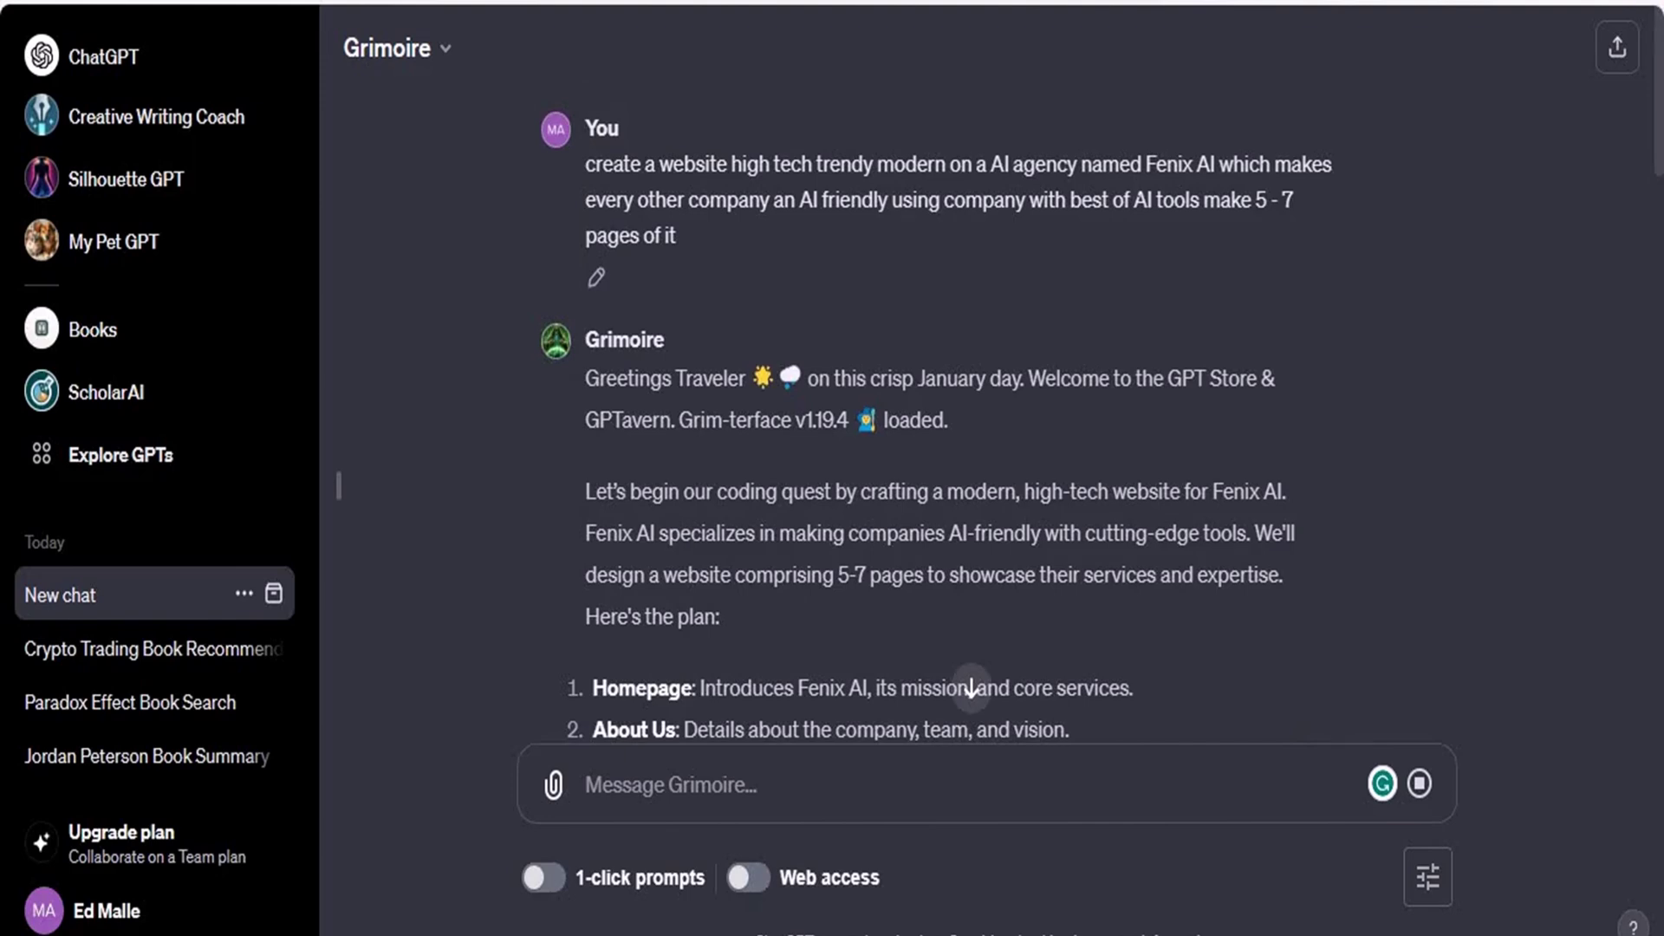
{"action": "left_click_drag", "start_coordinate": [1657, 95], "coordinate": [1648, 735]}
{"action": "scroll", "coordinate": [973, 685], "scroll_direction": "up", "scroll_amount": 20}
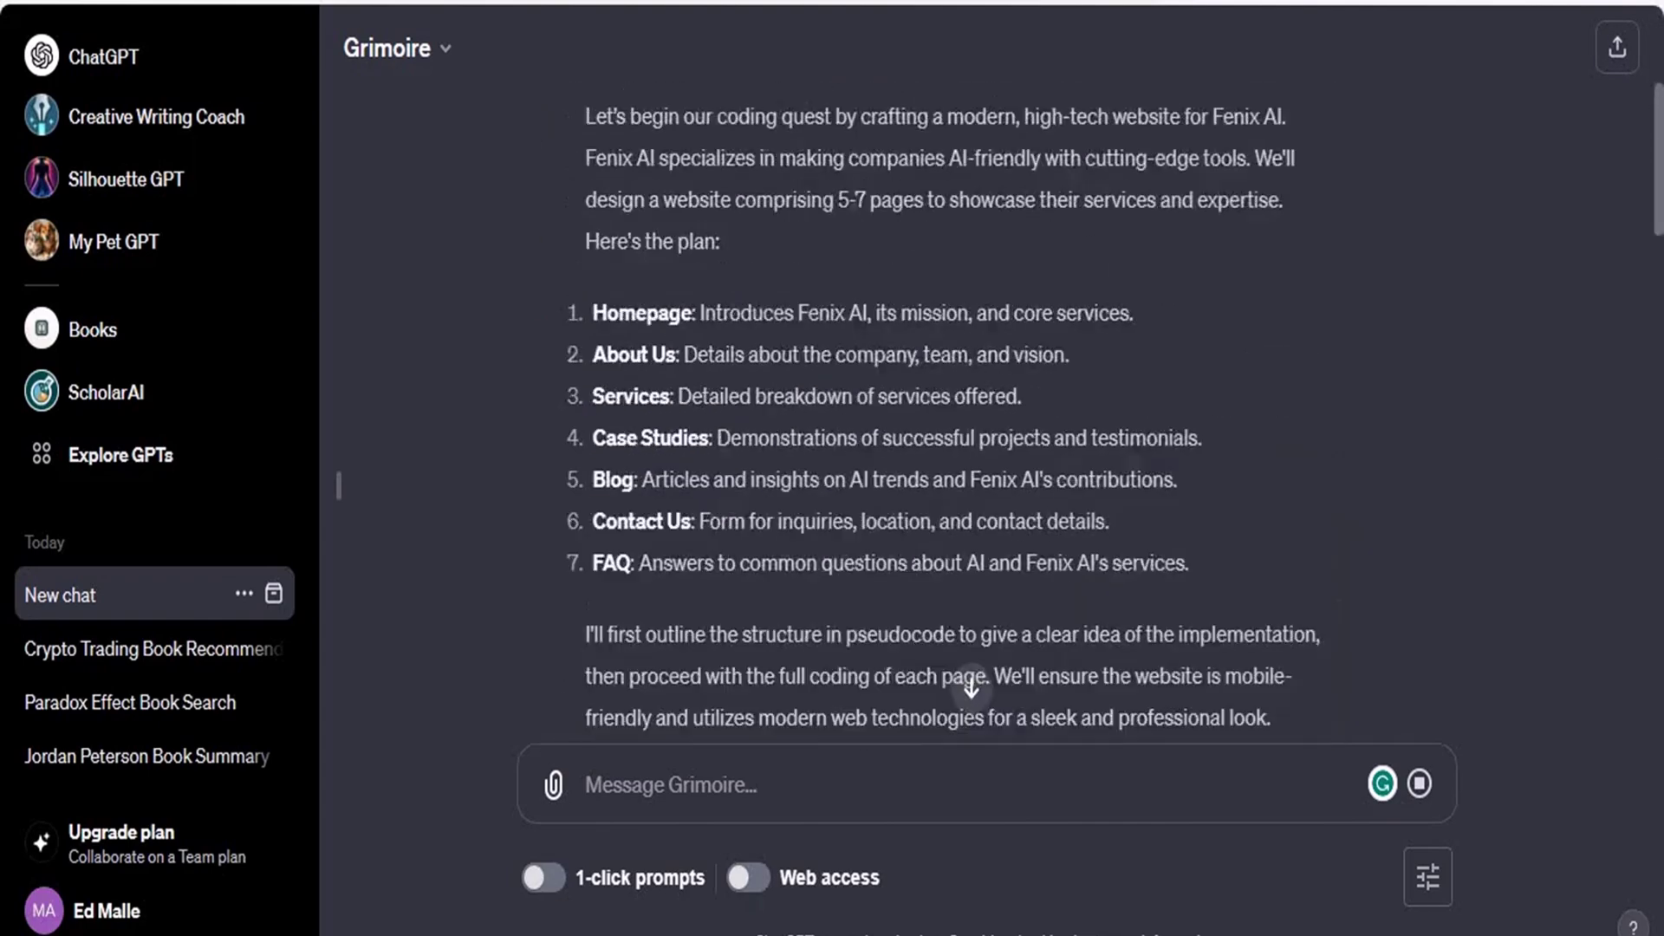
{"action": "scroll", "coordinate": [970, 687], "scroll_direction": "down", "scroll_amount": 20}
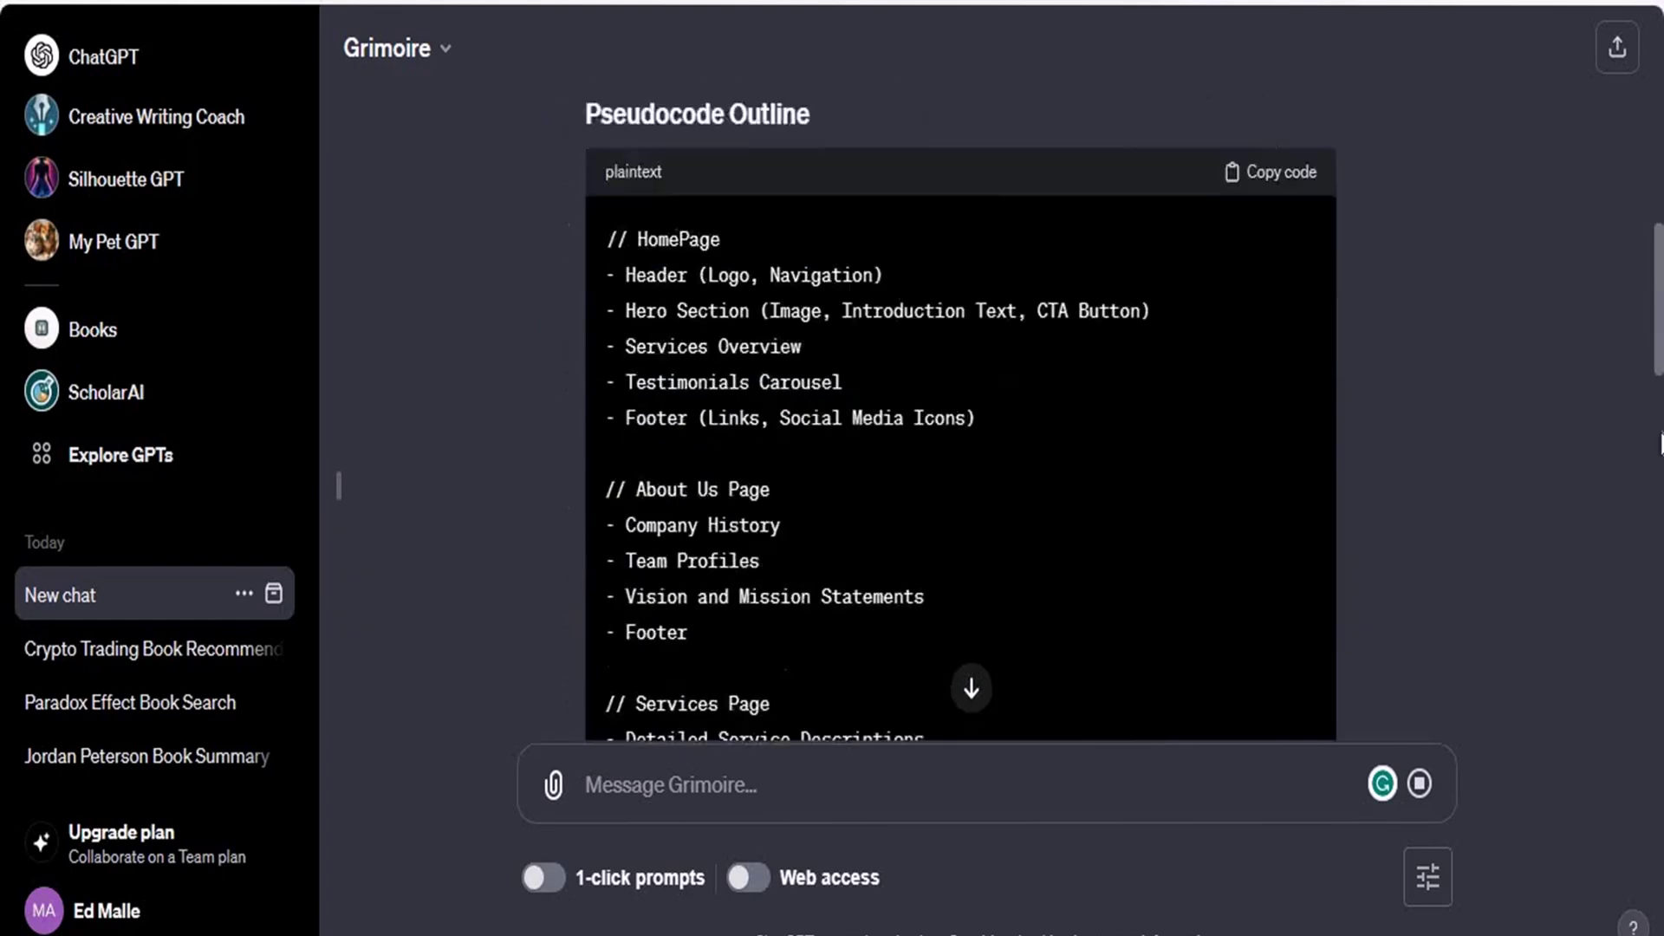
{"action": "scroll", "coordinate": [1646, 651], "scroll_direction": "down", "scroll_amount": 3}
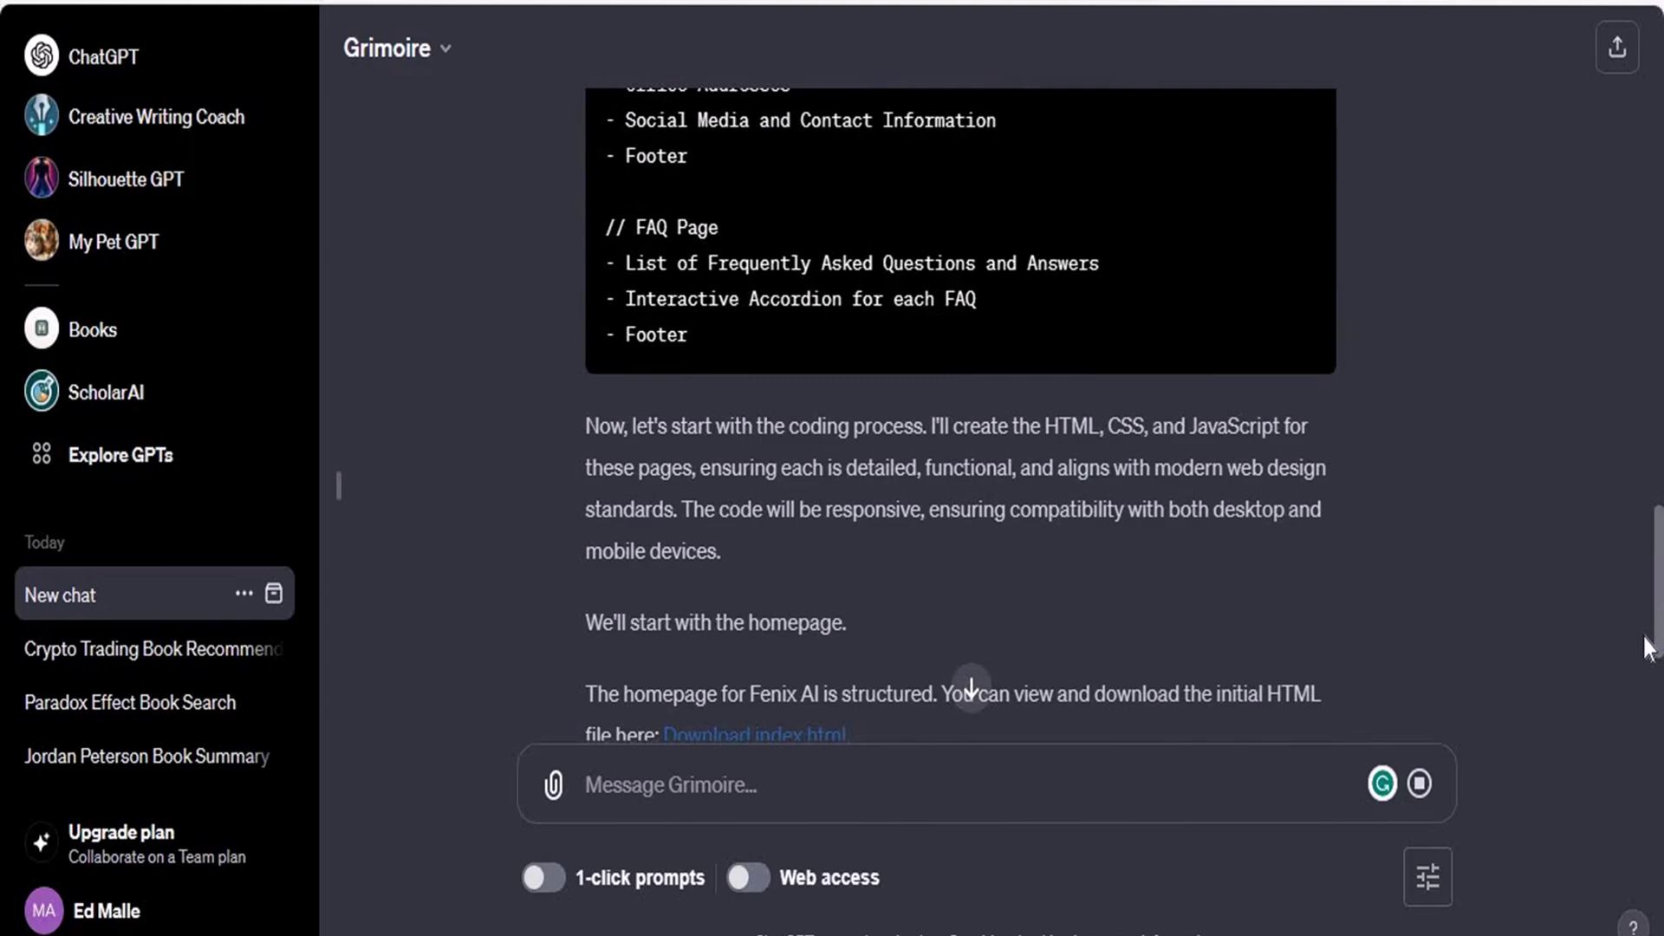
{"action": "scroll", "coordinate": [1647, 650], "scroll_direction": "up", "scroll_amount": 20}
{"action": "scroll", "coordinate": [960, 390], "scroll_direction": "down", "scroll_amount": 10}
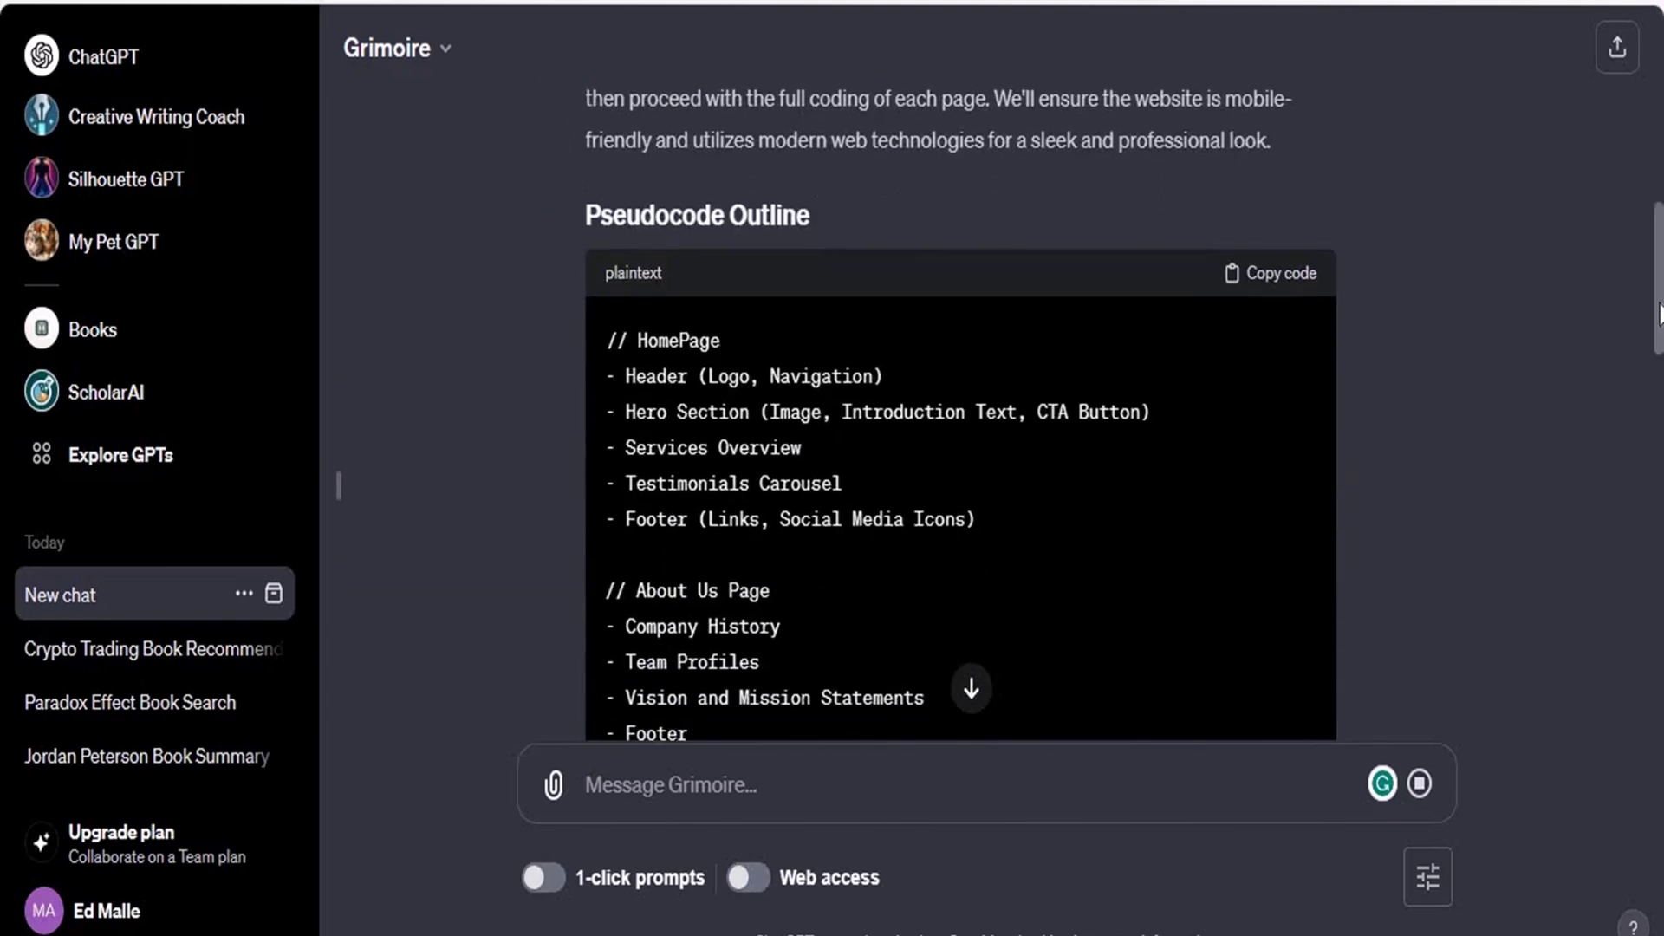
{"action": "left_click_drag", "start_coordinate": [1660, 312], "coordinate": [1659, 130]}
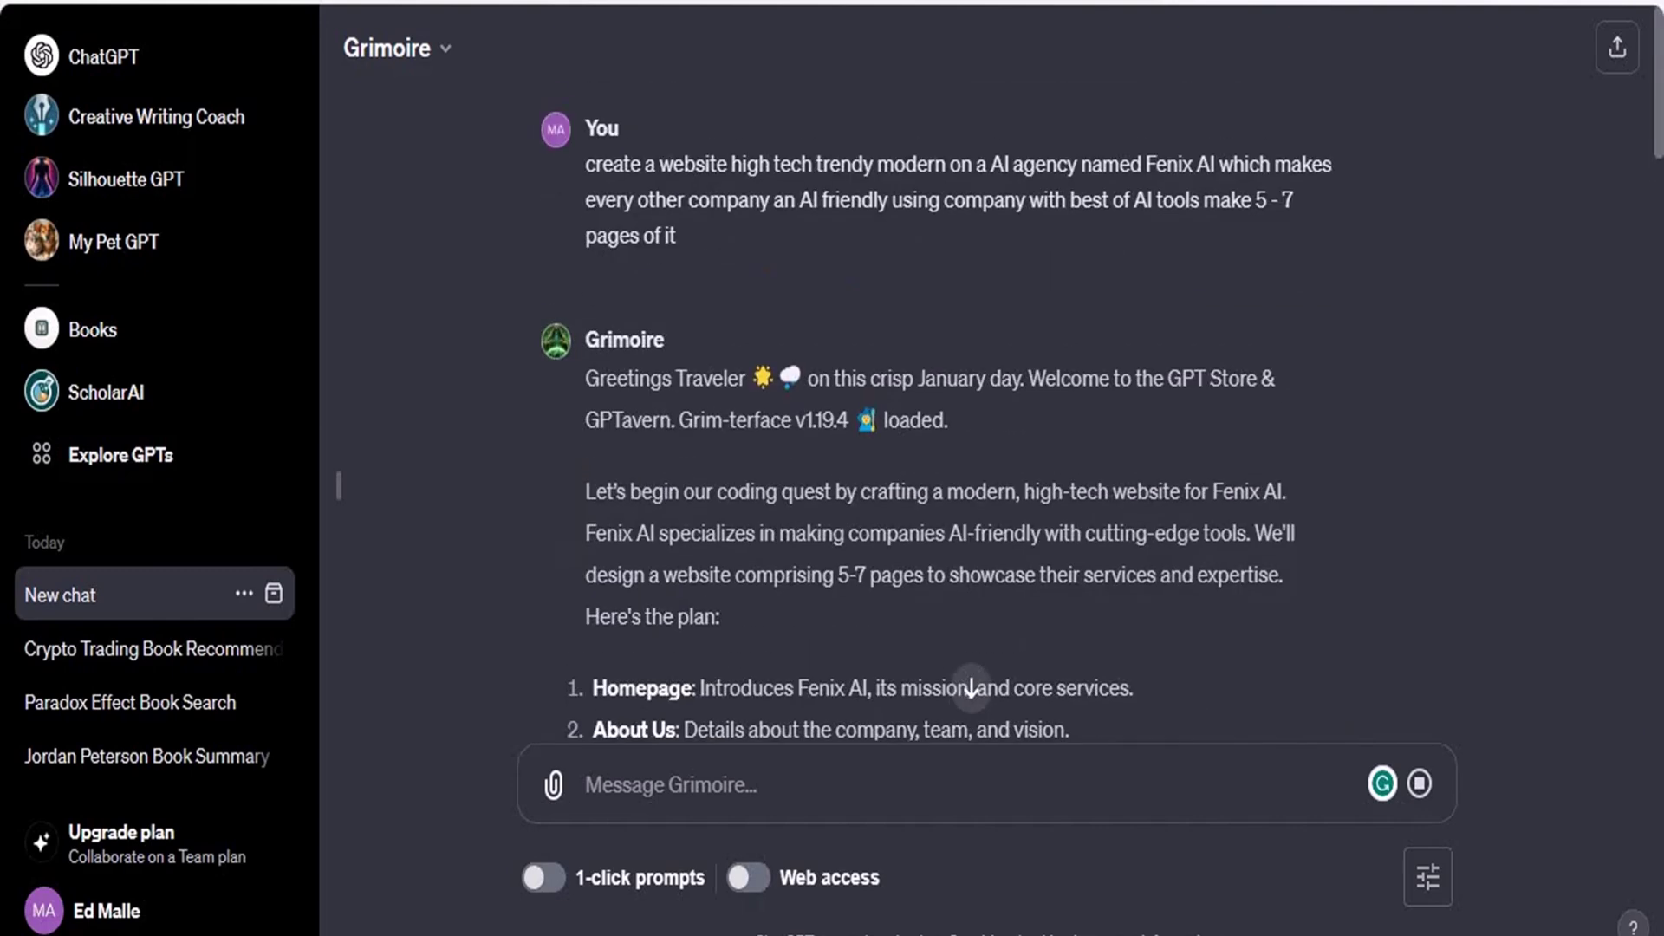
- View the Grimoire chat options and re-read the Fenix AI website prompt, highlighting its text
{"action": "left_click", "coordinate": [421, 60]}
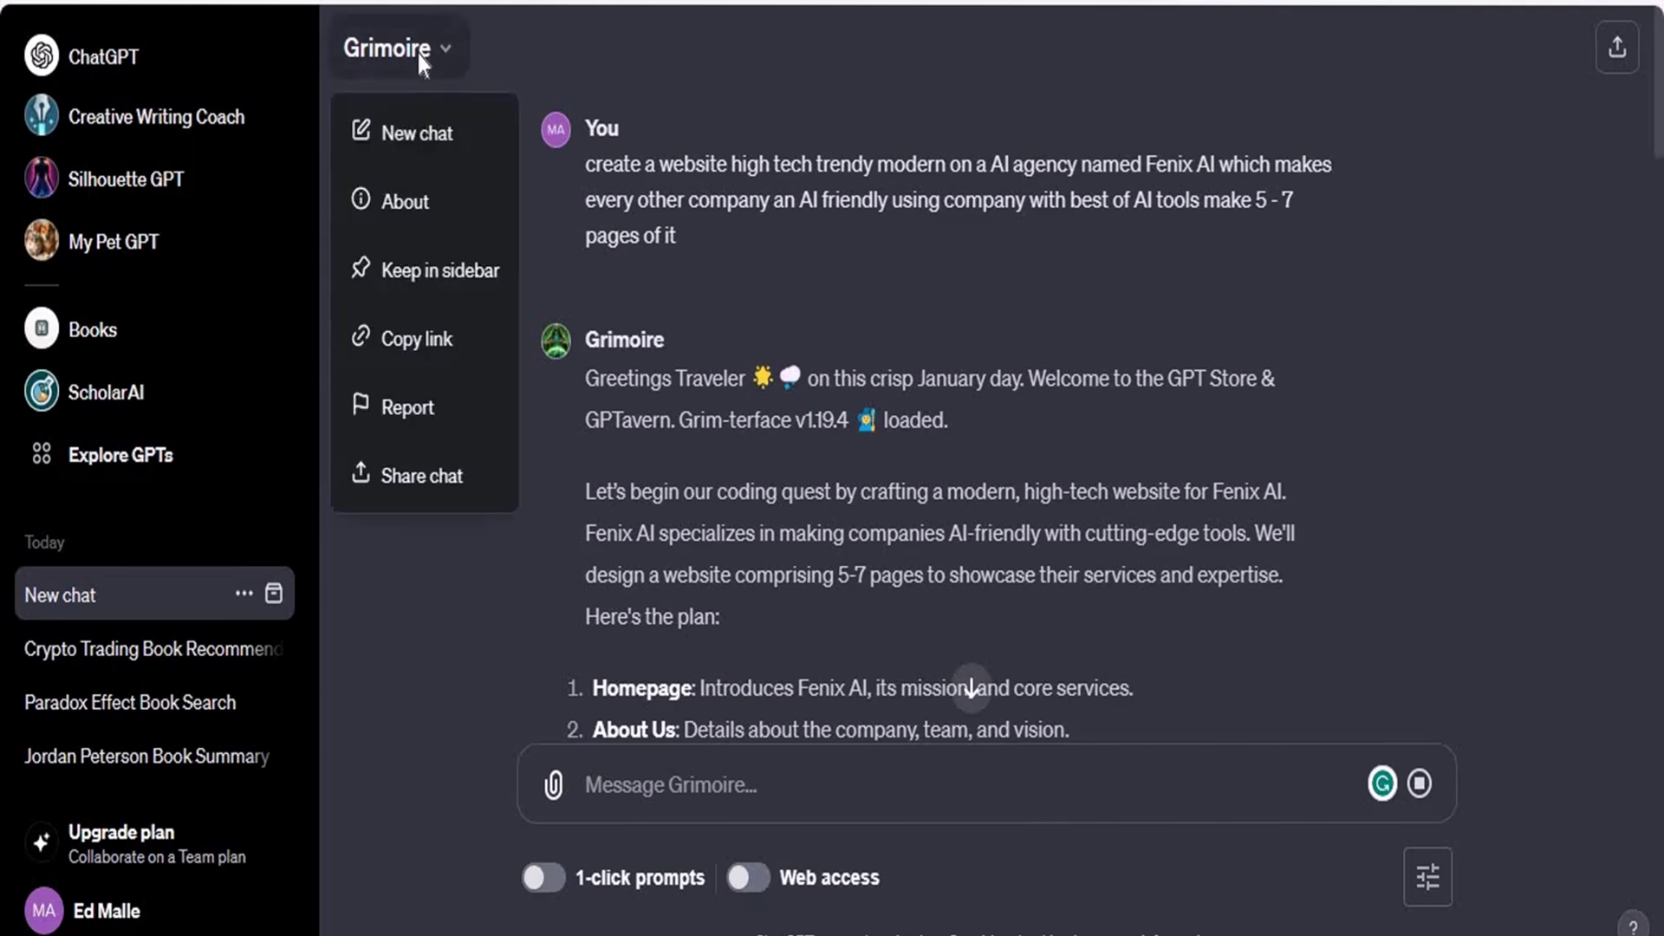
{"action": "left_click", "coordinate": [421, 63]}
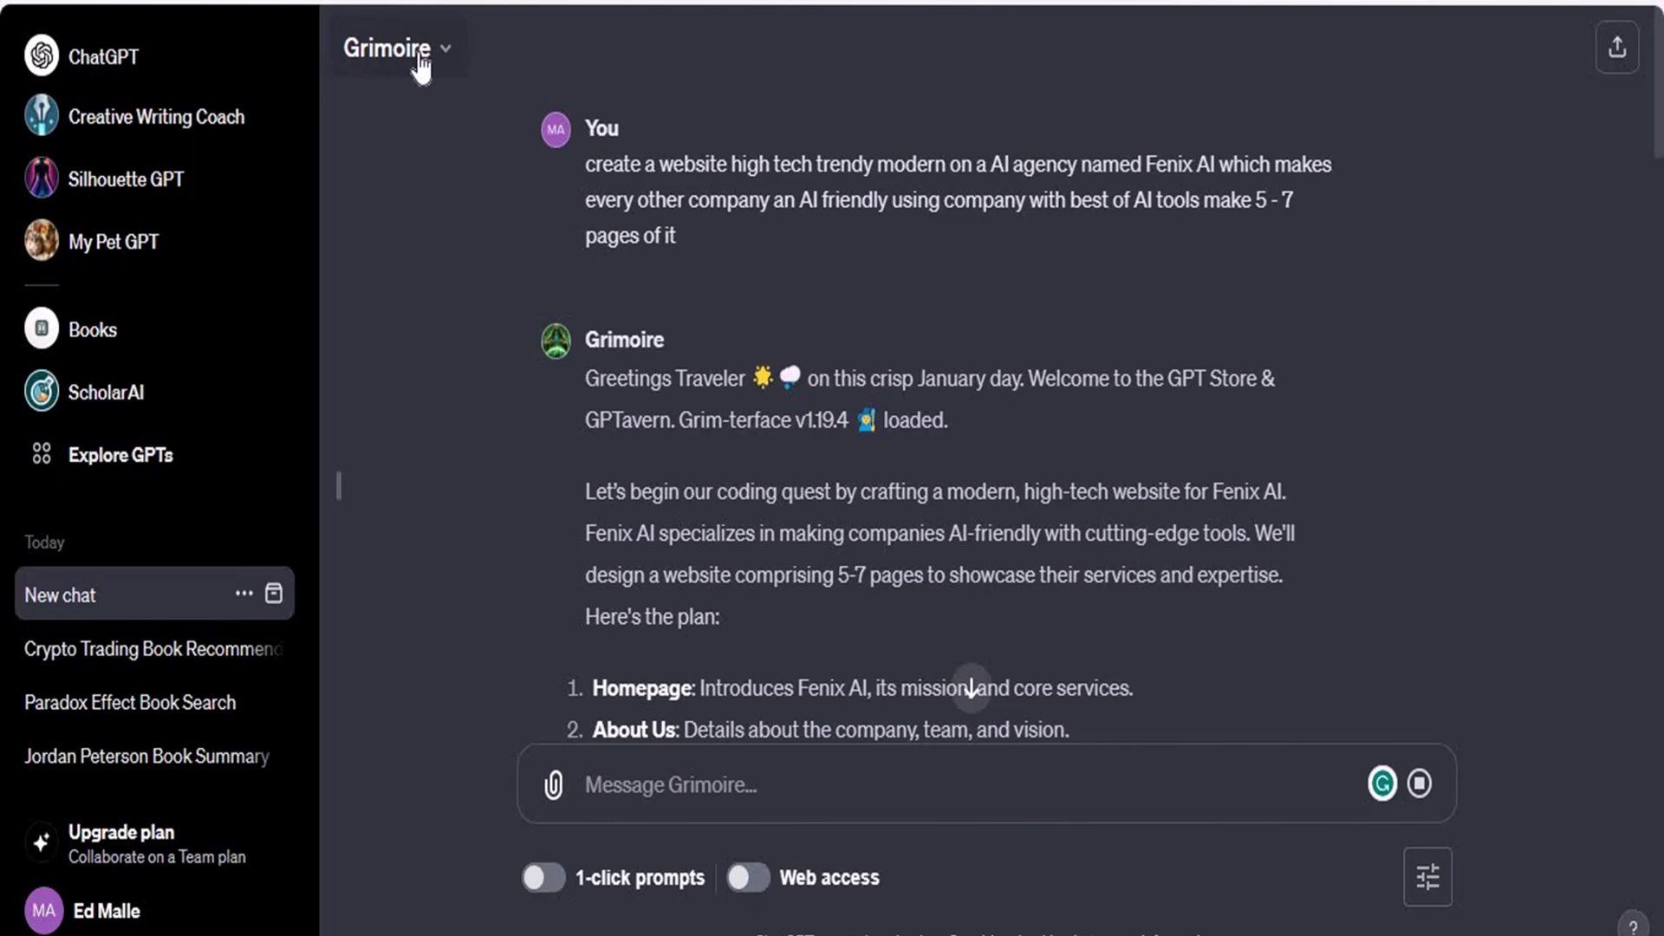
{"action": "mouse_move", "coordinate": [1657, 130]}
{"action": "left_mouse_down"}
{"action": "mouse_move", "coordinate": [1656, 699]}
{"action": "mouse_move", "coordinate": [1656, 104]}
{"action": "left_mouse_up"}
{"action": "left_click_drag", "start_coordinate": [586, 170], "coordinate": [697, 242]}
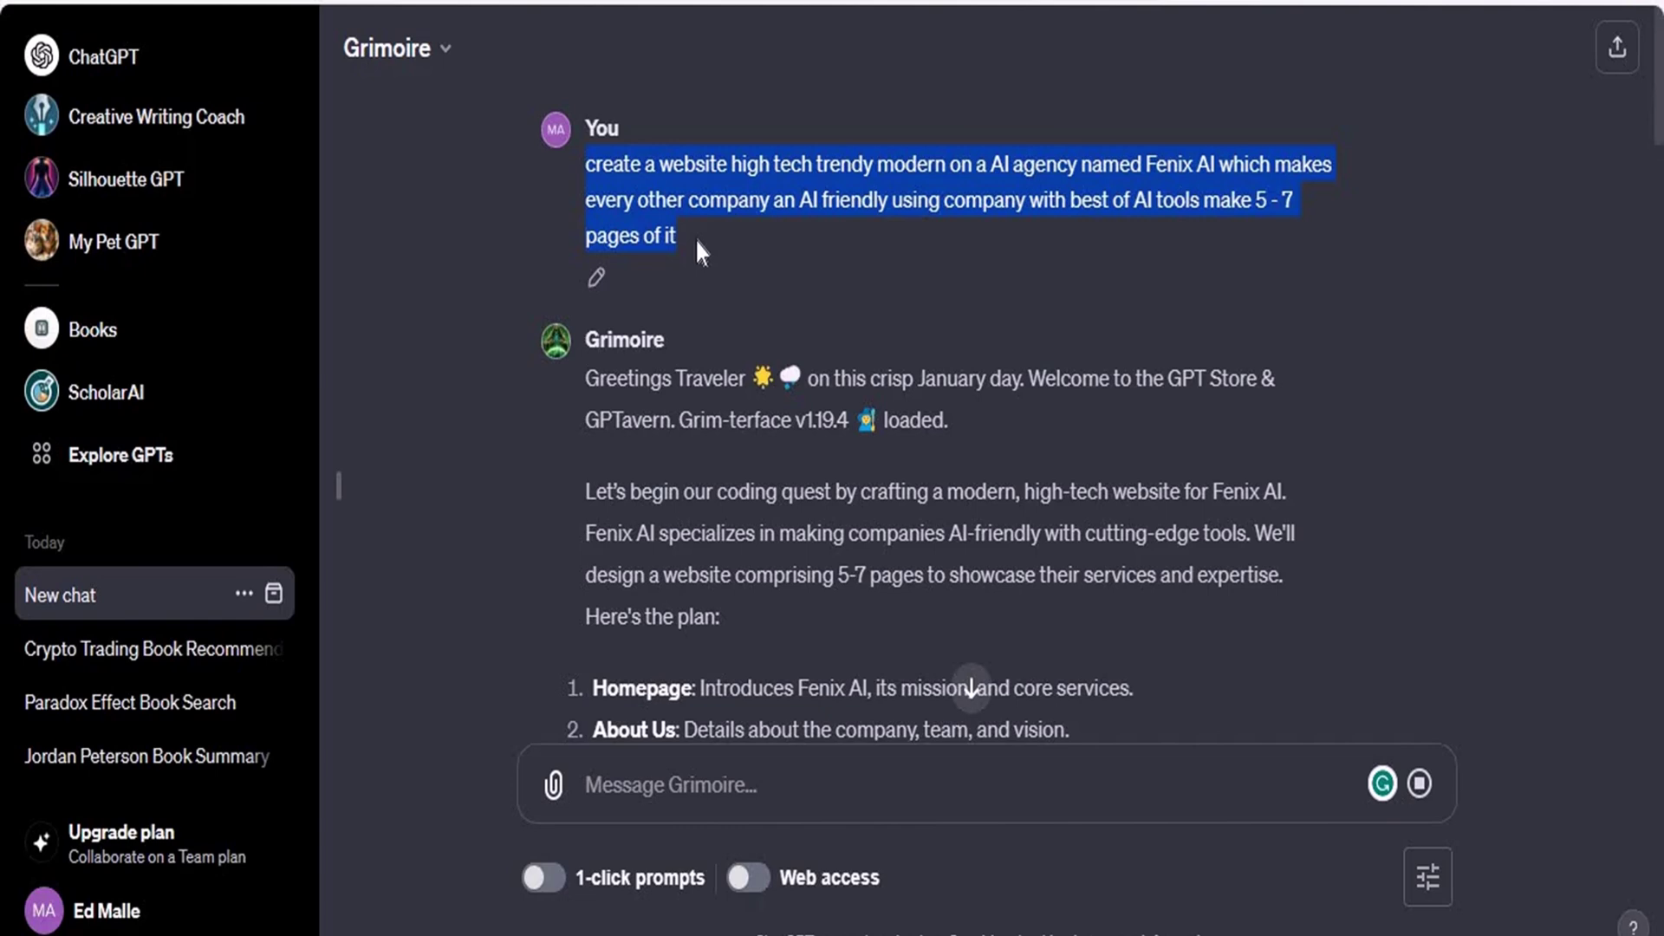
{"action": "left_click", "coordinate": [725, 221]}
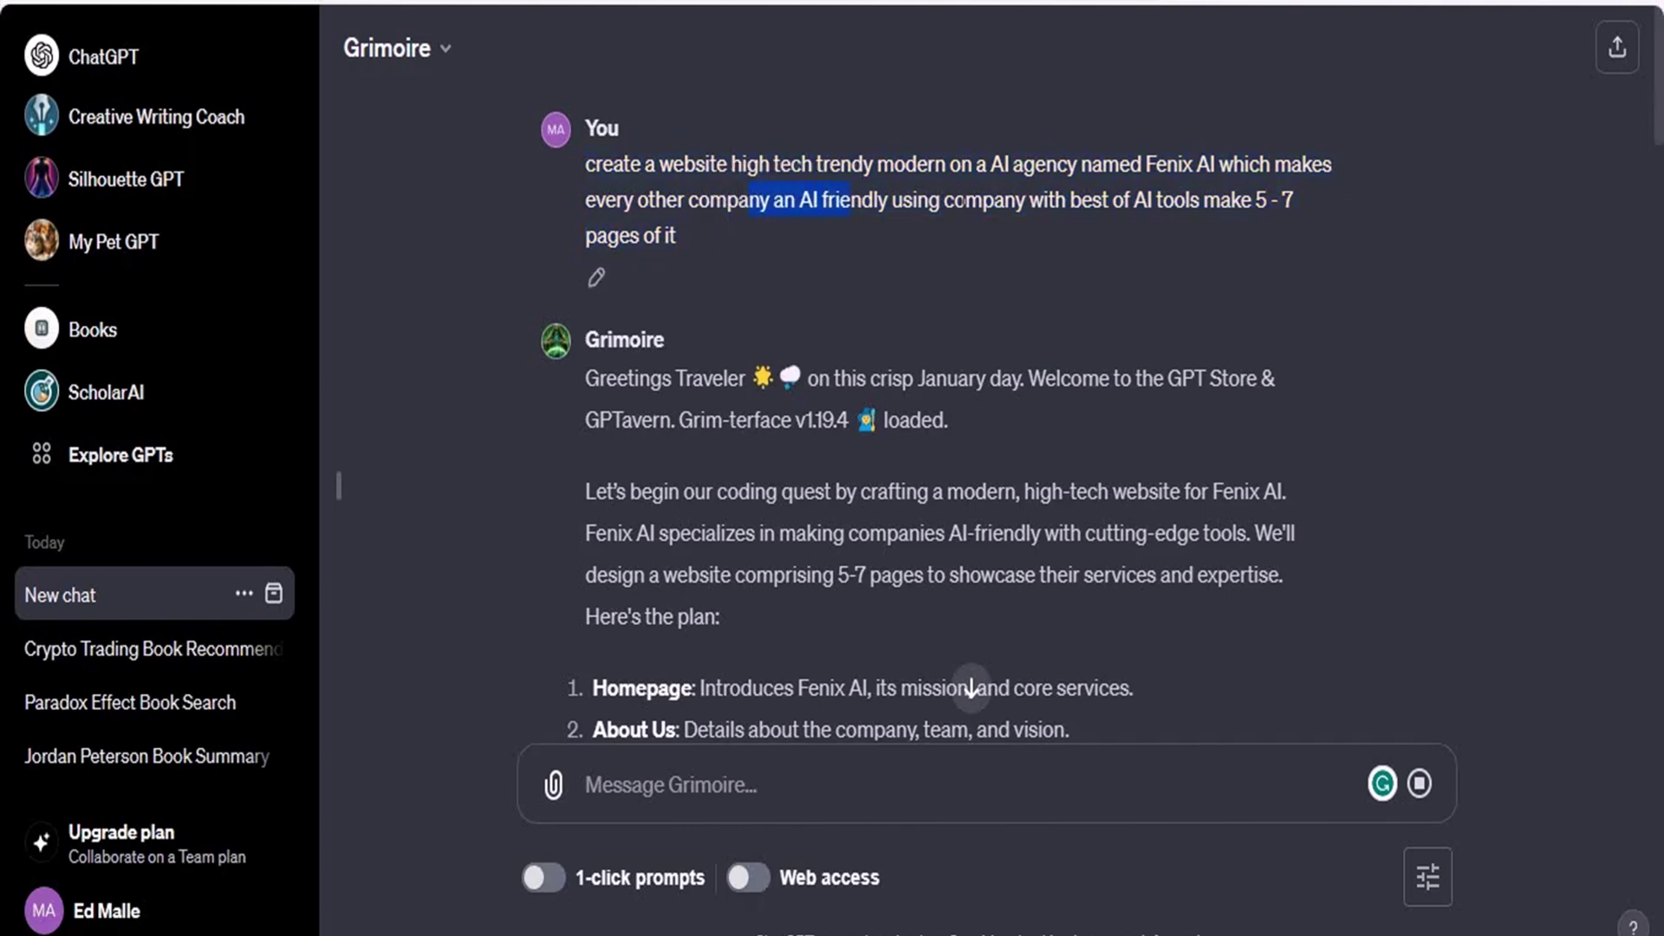
{"action": "left_click_drag", "start_coordinate": [975, 201], "coordinate": [1024, 203]}
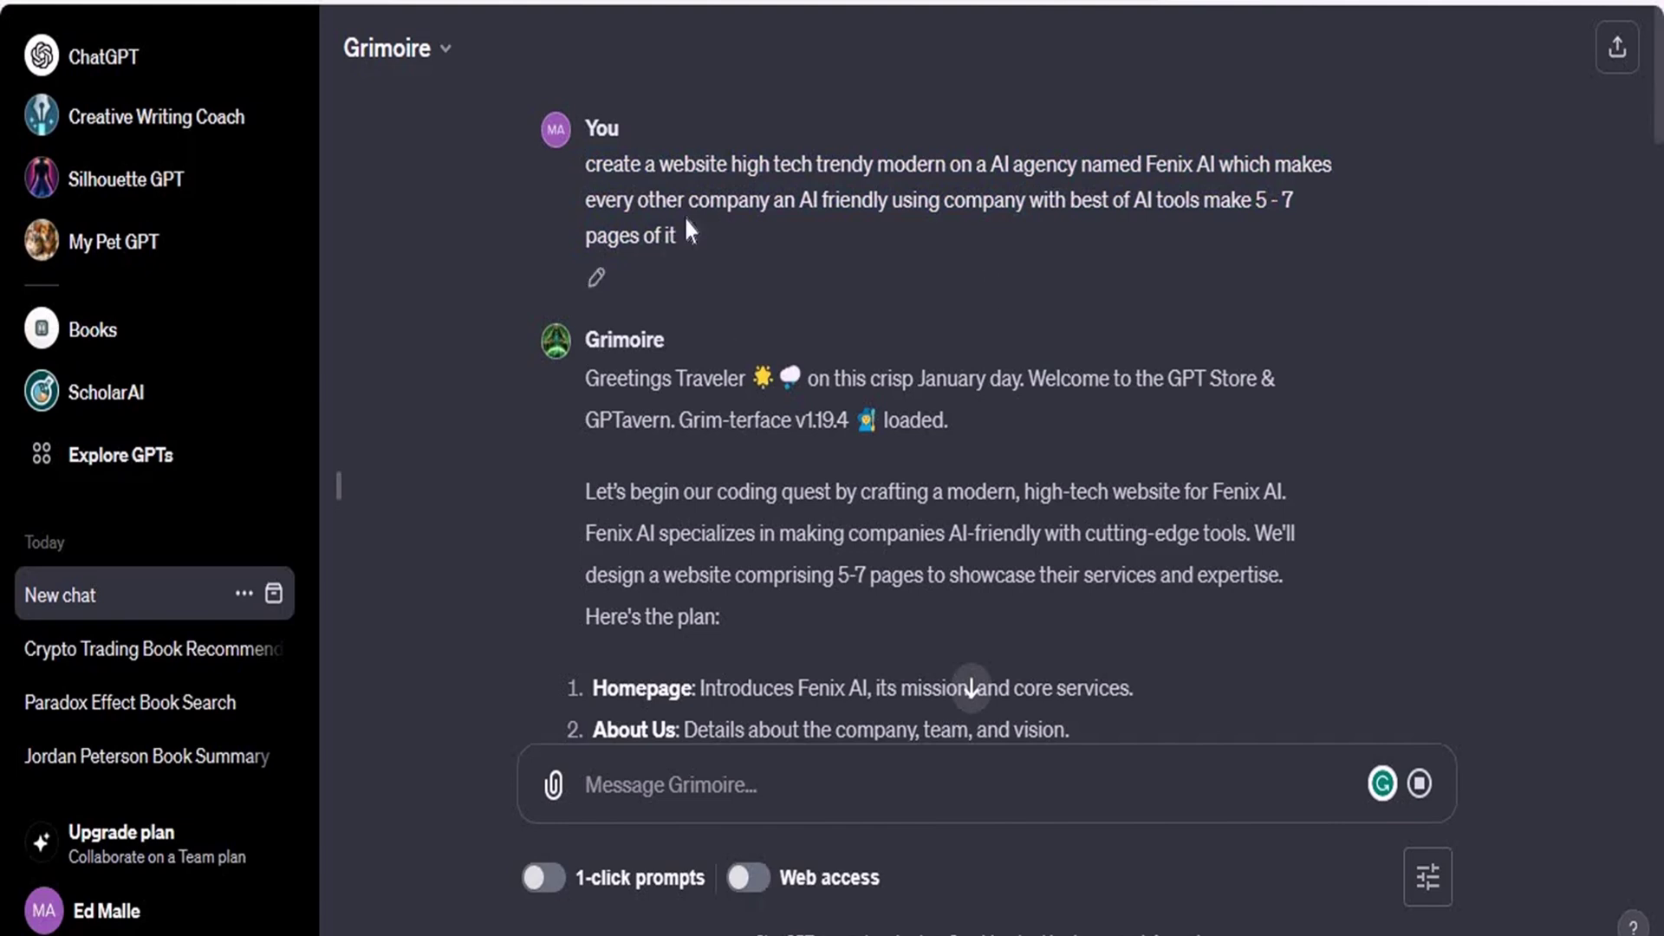
{"action": "left_click_drag", "start_coordinate": [874, 177], "coordinate": [879, 178]}
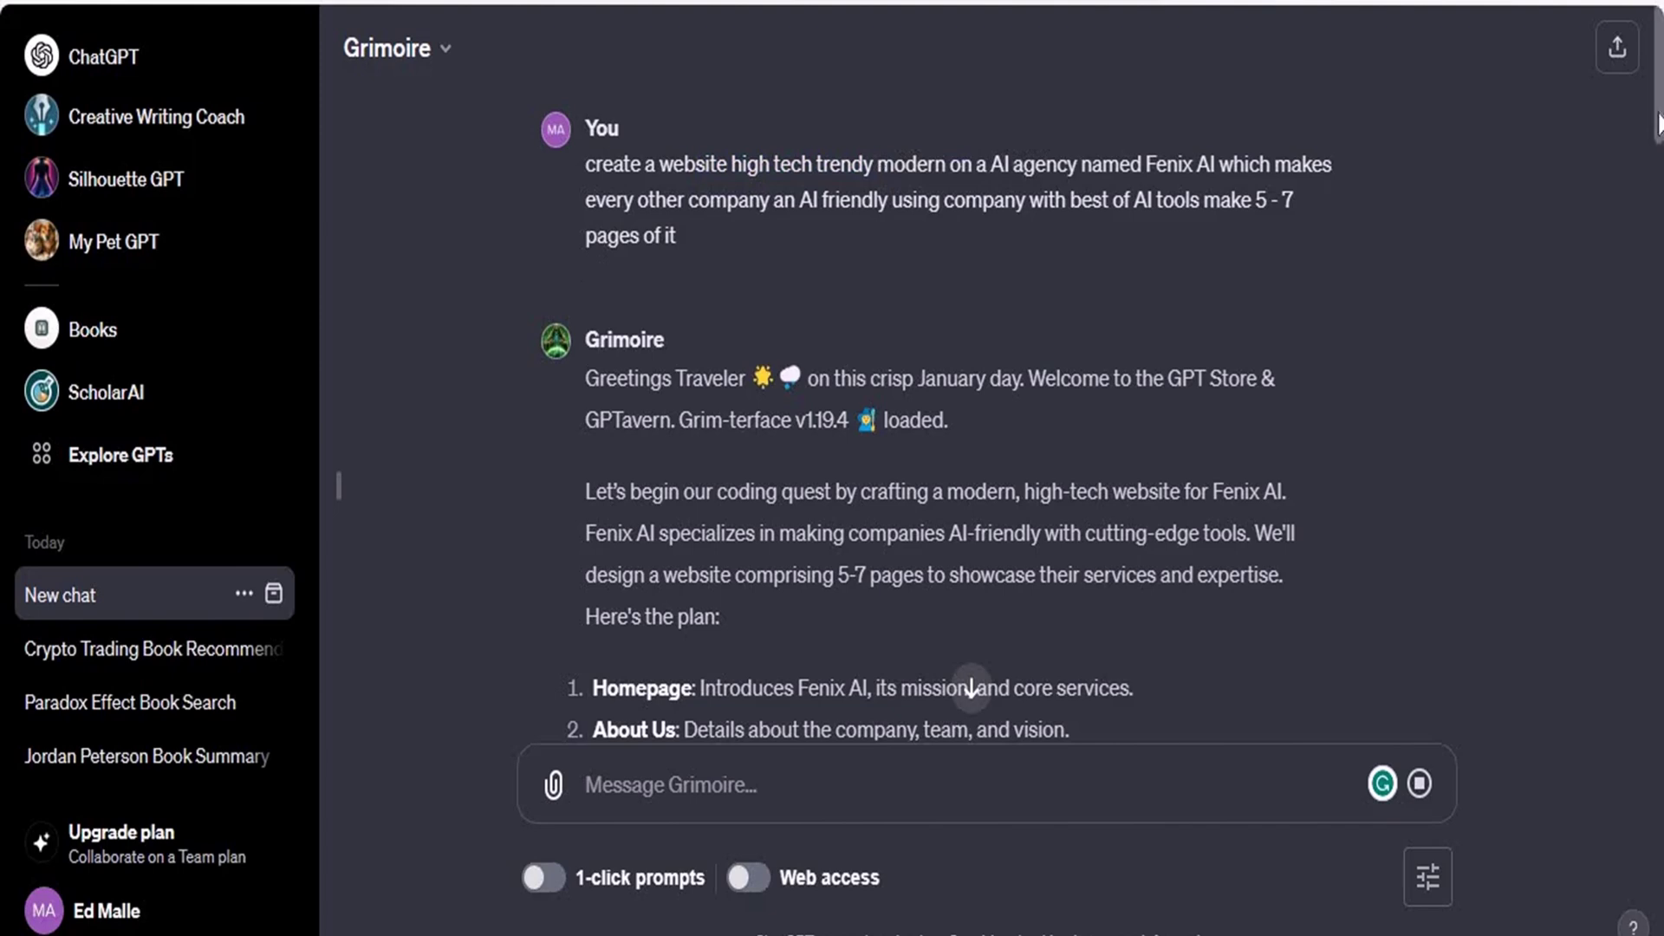
- Read the website page plan from Homepage through FAQ, highlighting the Homepage entry
{"action": "scroll", "coordinate": [1657, 165], "scroll_direction": "down", "scroll_amount": 3}
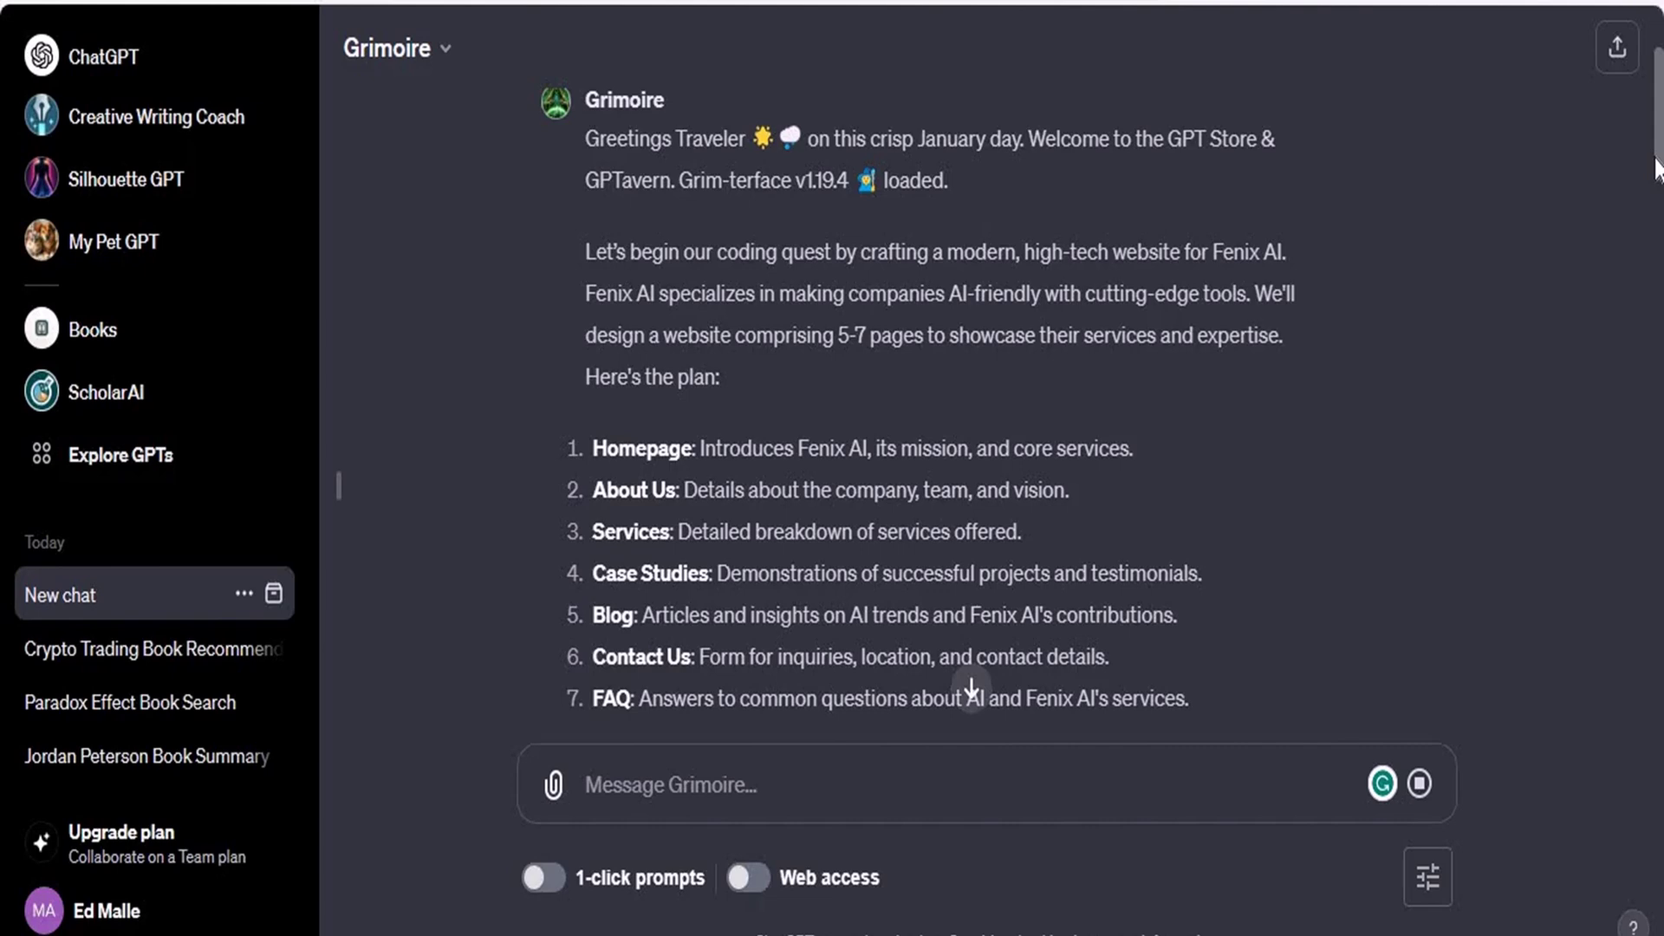
{"action": "left_click_drag", "start_coordinate": [1659, 169], "coordinate": [1660, 177]}
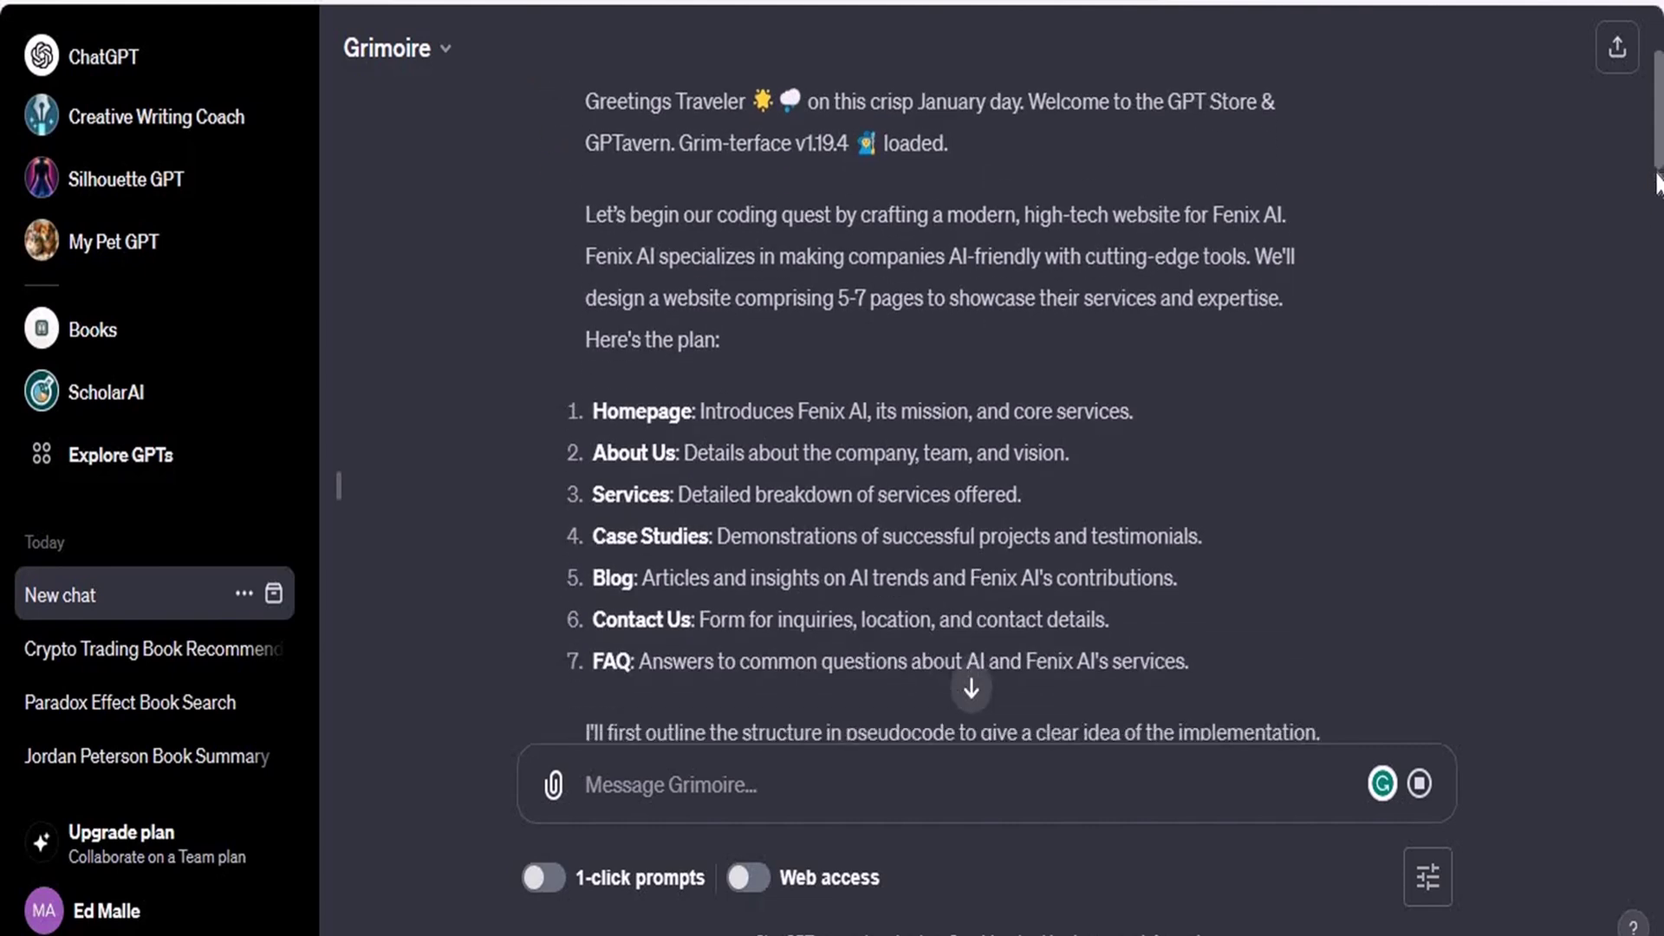
{"action": "scroll", "coordinate": [643, 201], "scroll_direction": "down", "scroll_amount": 3}
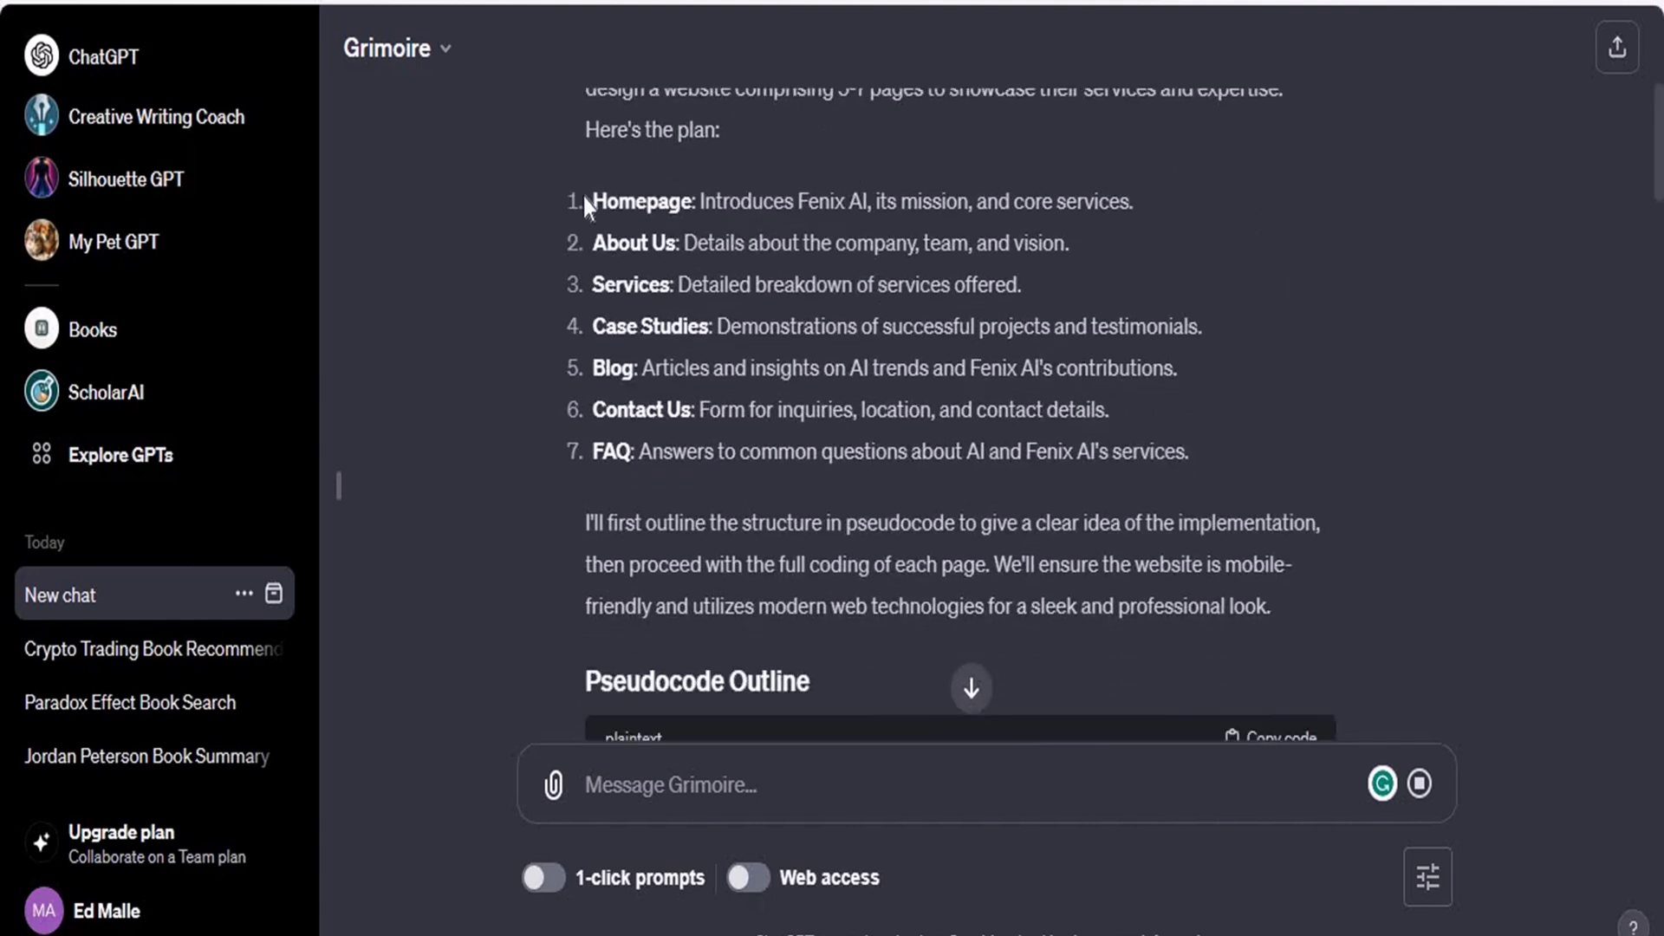
{"action": "left_click_drag", "start_coordinate": [592, 204], "coordinate": [682, 203]}
{"action": "left_click", "coordinate": [668, 243]}
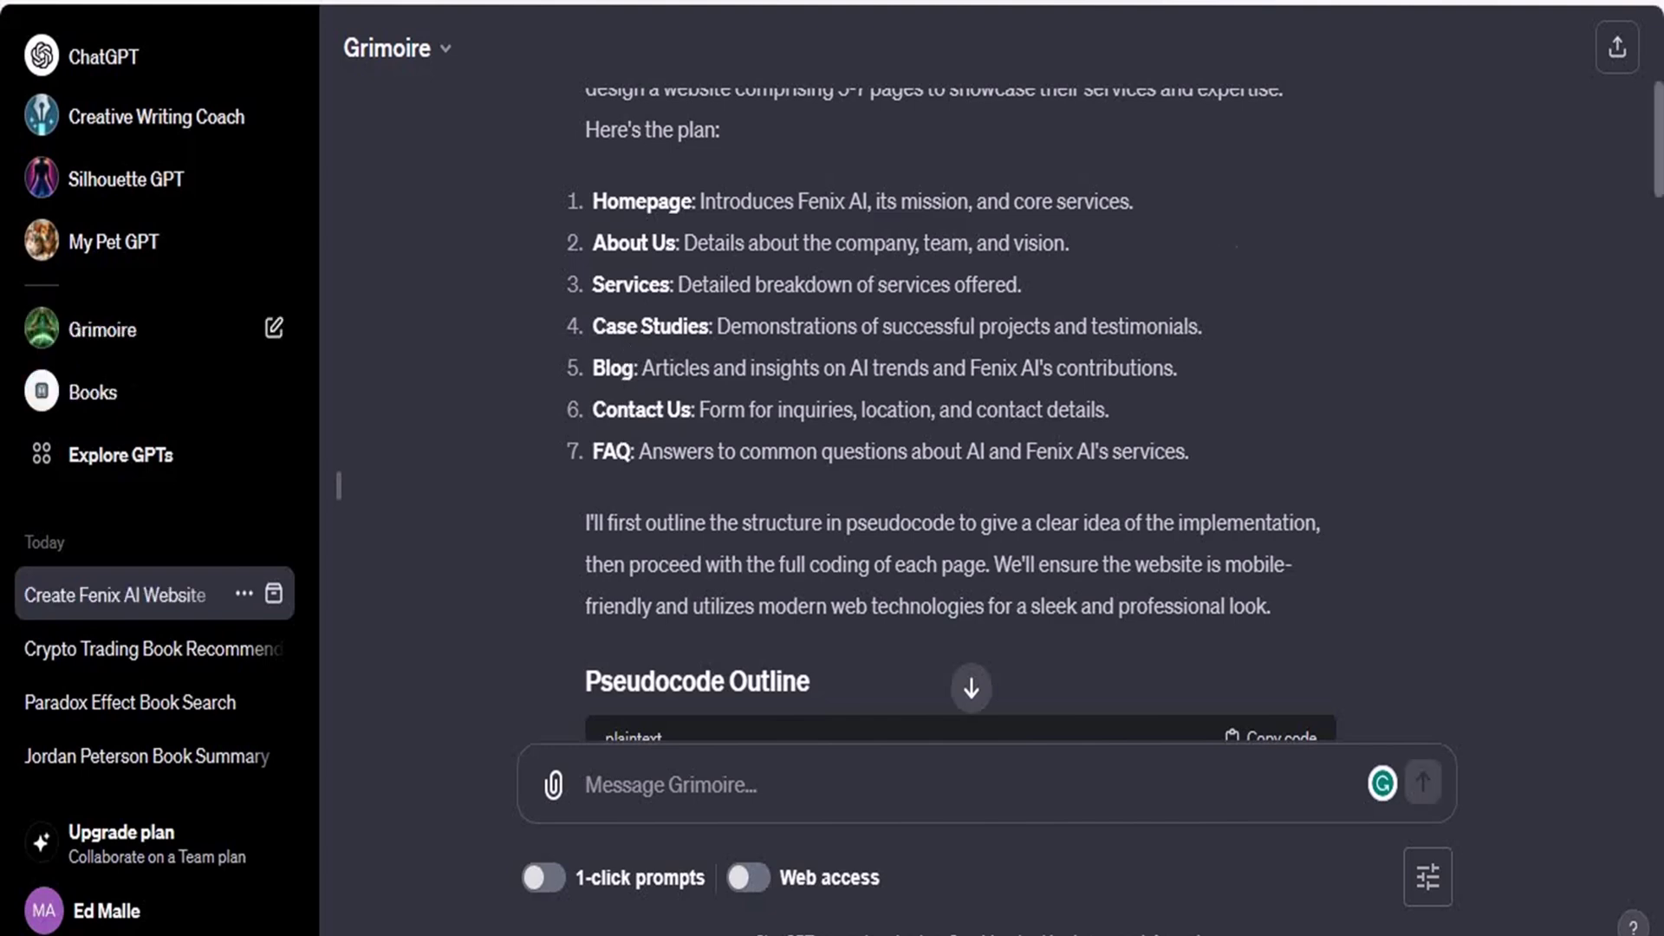
- Read the pseudocode outline and the explanation of the HTML, CSS and JavaScript coding process below it
{"action": "left_click_drag", "start_coordinate": [1656, 143], "coordinate": [1657, 216]}
{"action": "scroll", "coordinate": [1657, 182], "scroll_direction": "down", "scroll_amount": 2}
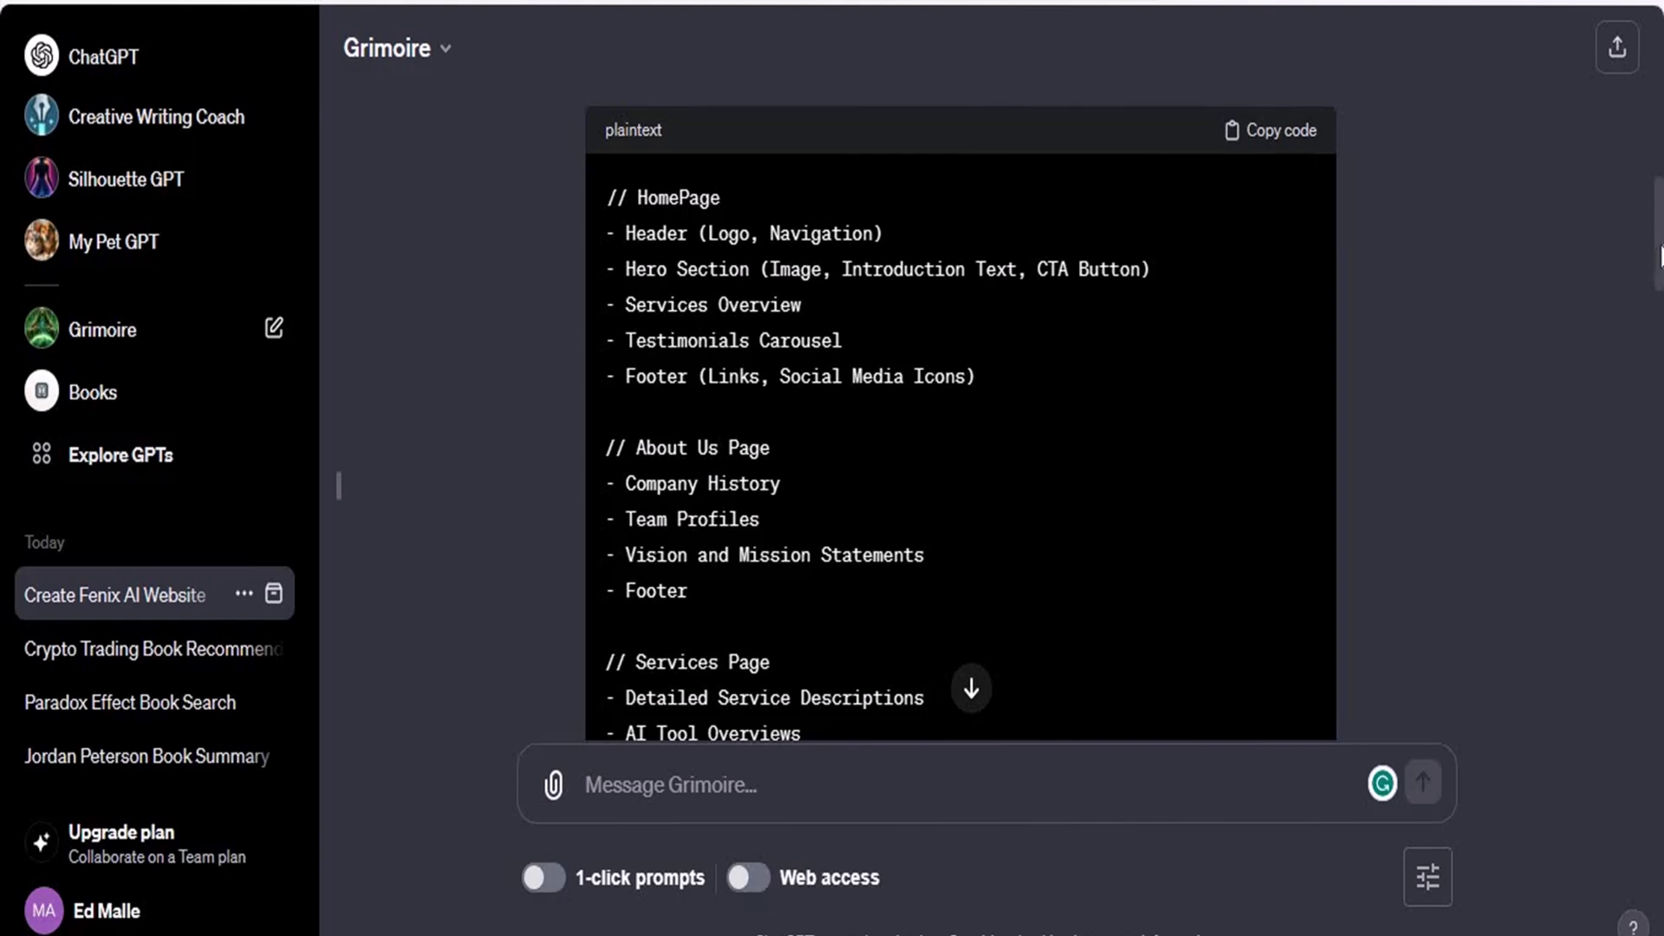
{"action": "left_click_drag", "start_coordinate": [1655, 257], "coordinate": [1657, 502]}
{"action": "left_click_drag", "start_coordinate": [633, 210], "coordinate": [929, 313]}
{"action": "left_click", "coordinate": [929, 314]}
{"action": "left_click_drag", "start_coordinate": [1012, 198], "coordinate": [1174, 199]}
{"action": "left_click", "coordinate": [1174, 199]}
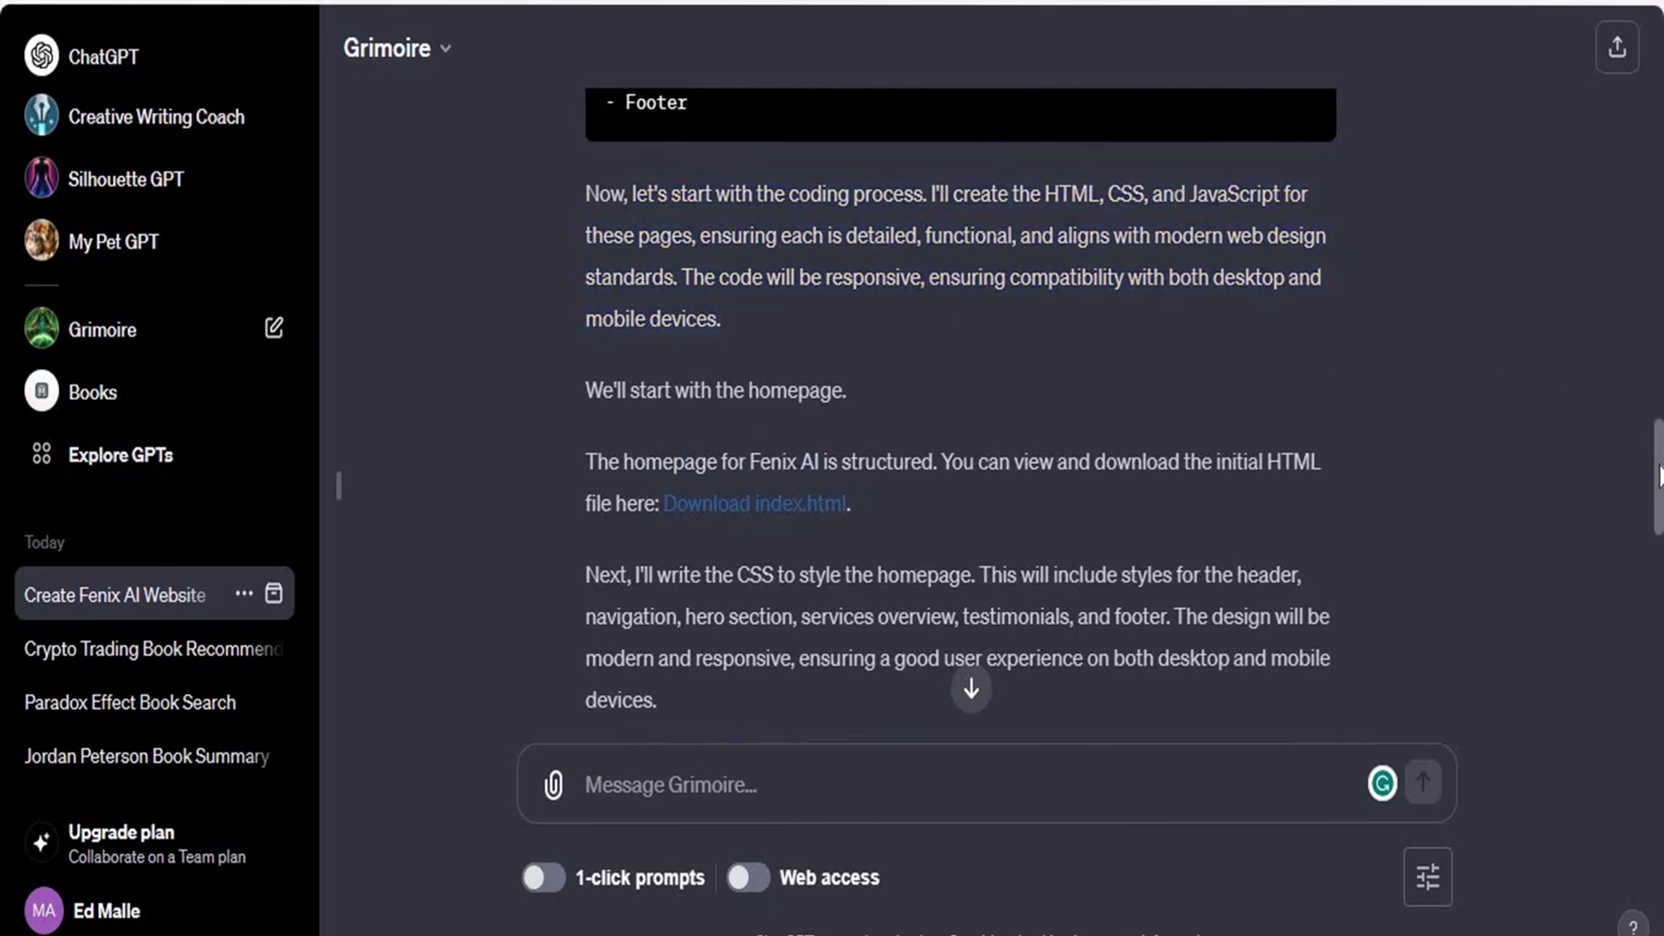
- Read the part of the reply about the homepage's HTML file and CSS stylesheet
{"action": "left_click_drag", "start_coordinate": [1659, 476], "coordinate": [1661, 529]}
{"action": "left_click_drag", "start_coordinate": [586, 170], "coordinate": [979, 167]}
{"action": "left_click", "coordinate": [767, 224]}
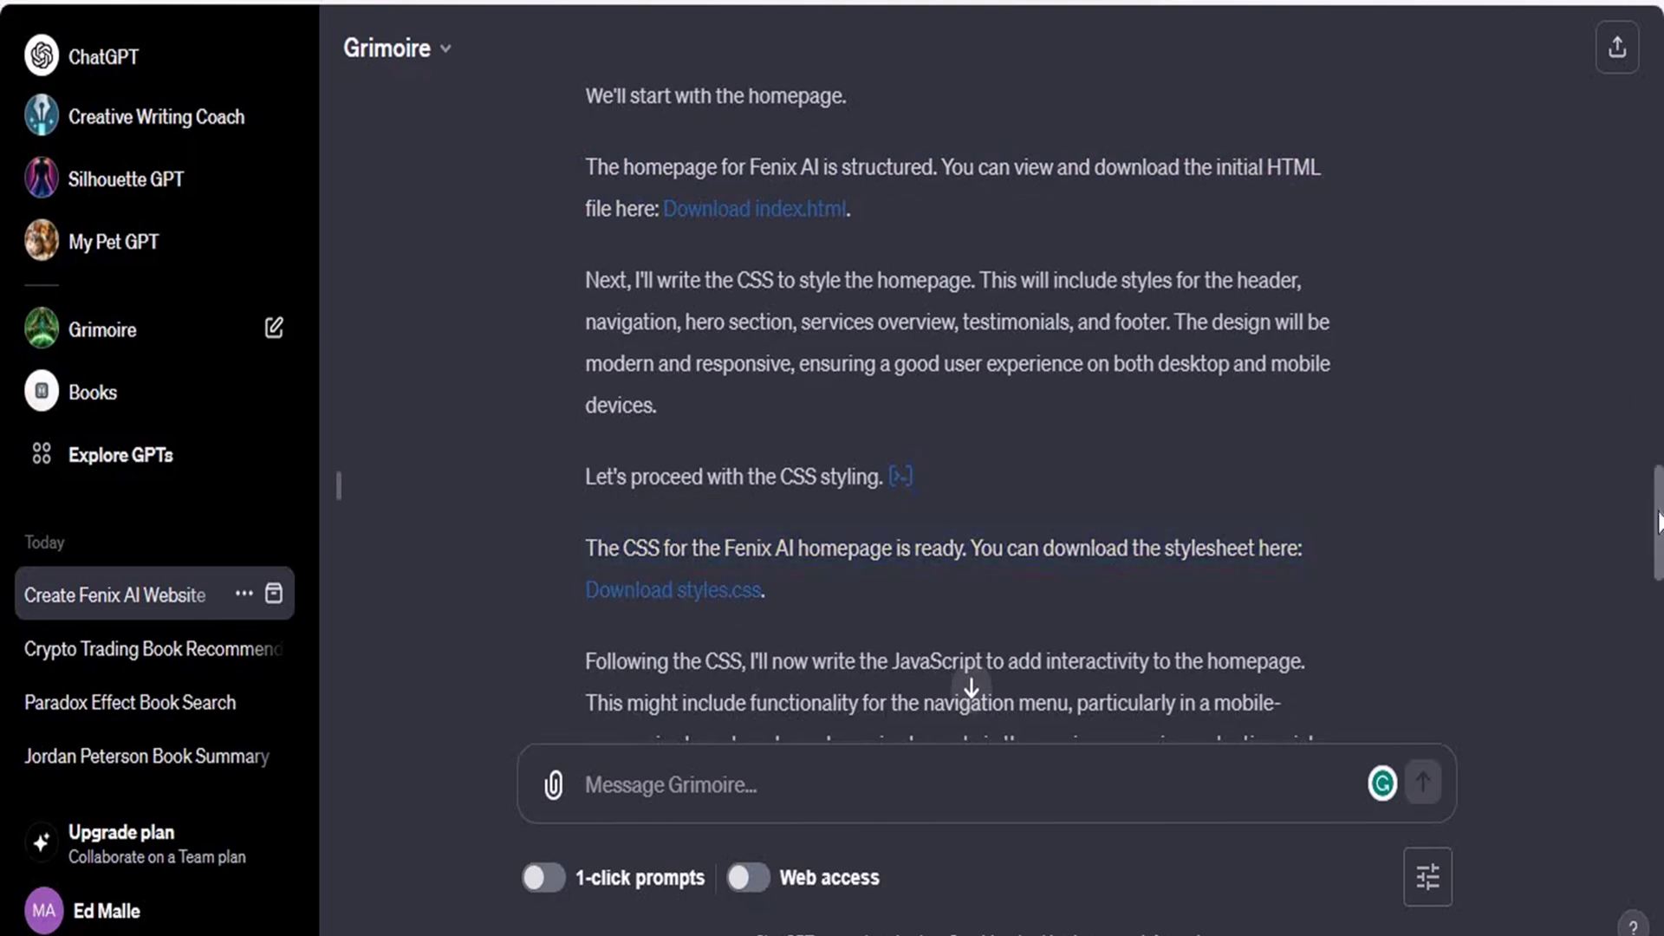
- Download the homepage's index.html file from Grimoire's reply and open the downloaded file
{"action": "left_click_drag", "start_coordinate": [1659, 568], "coordinate": [1660, 503]}
{"action": "left_click", "coordinate": [793, 614]}
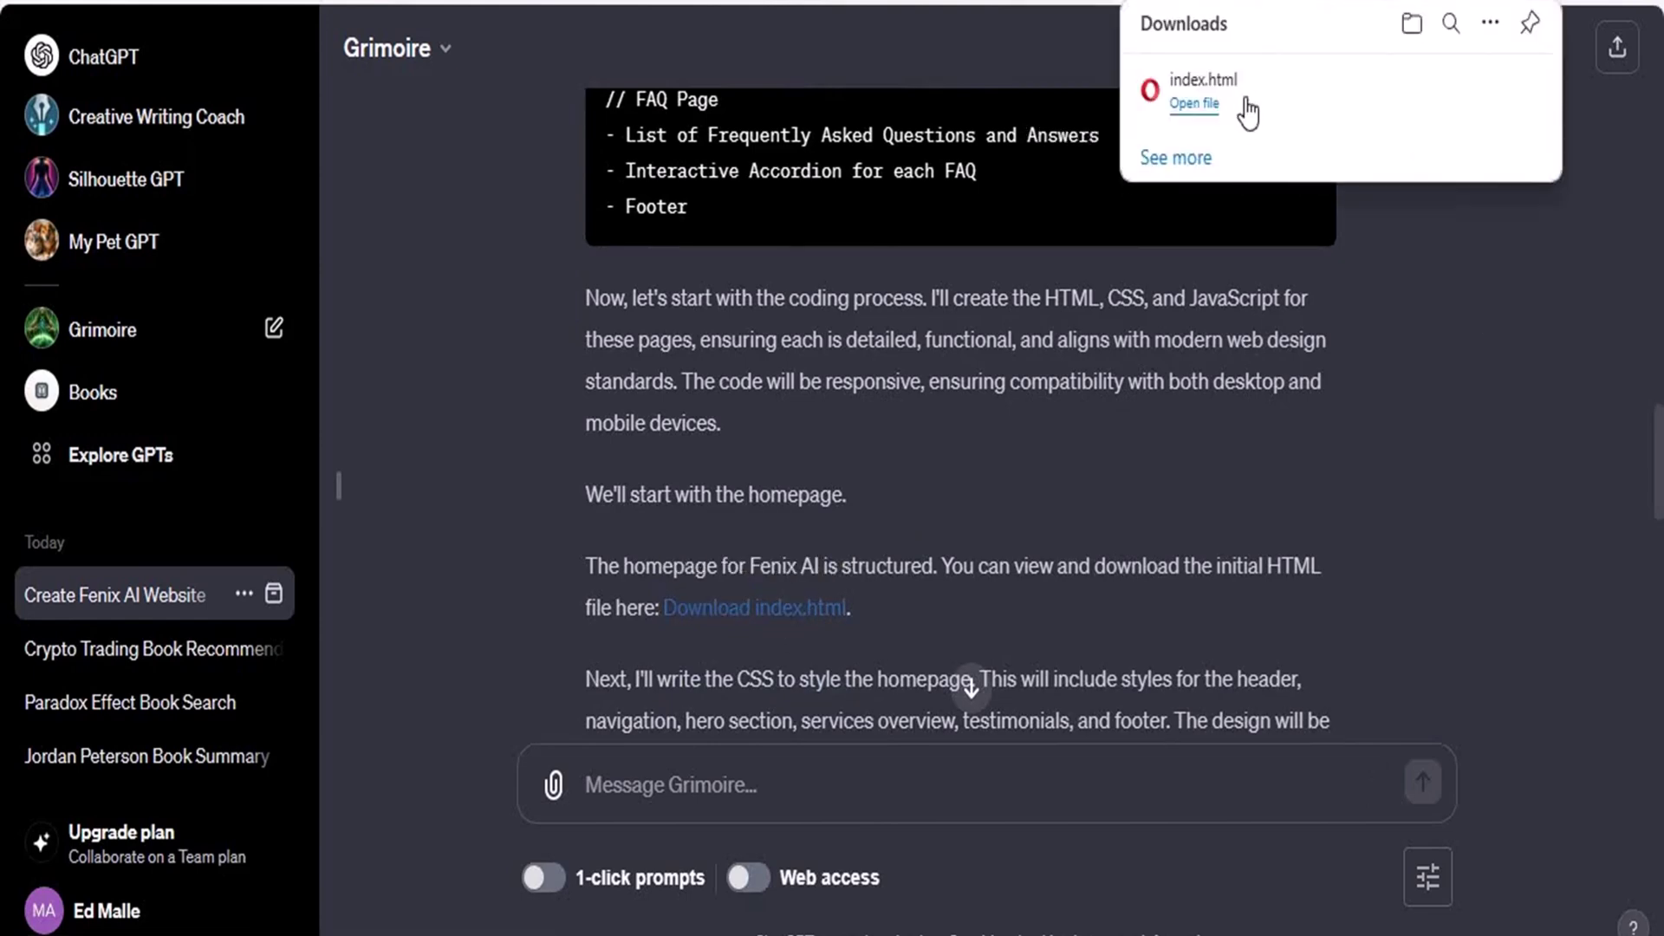
{"action": "left_click", "coordinate": [1353, 102]}
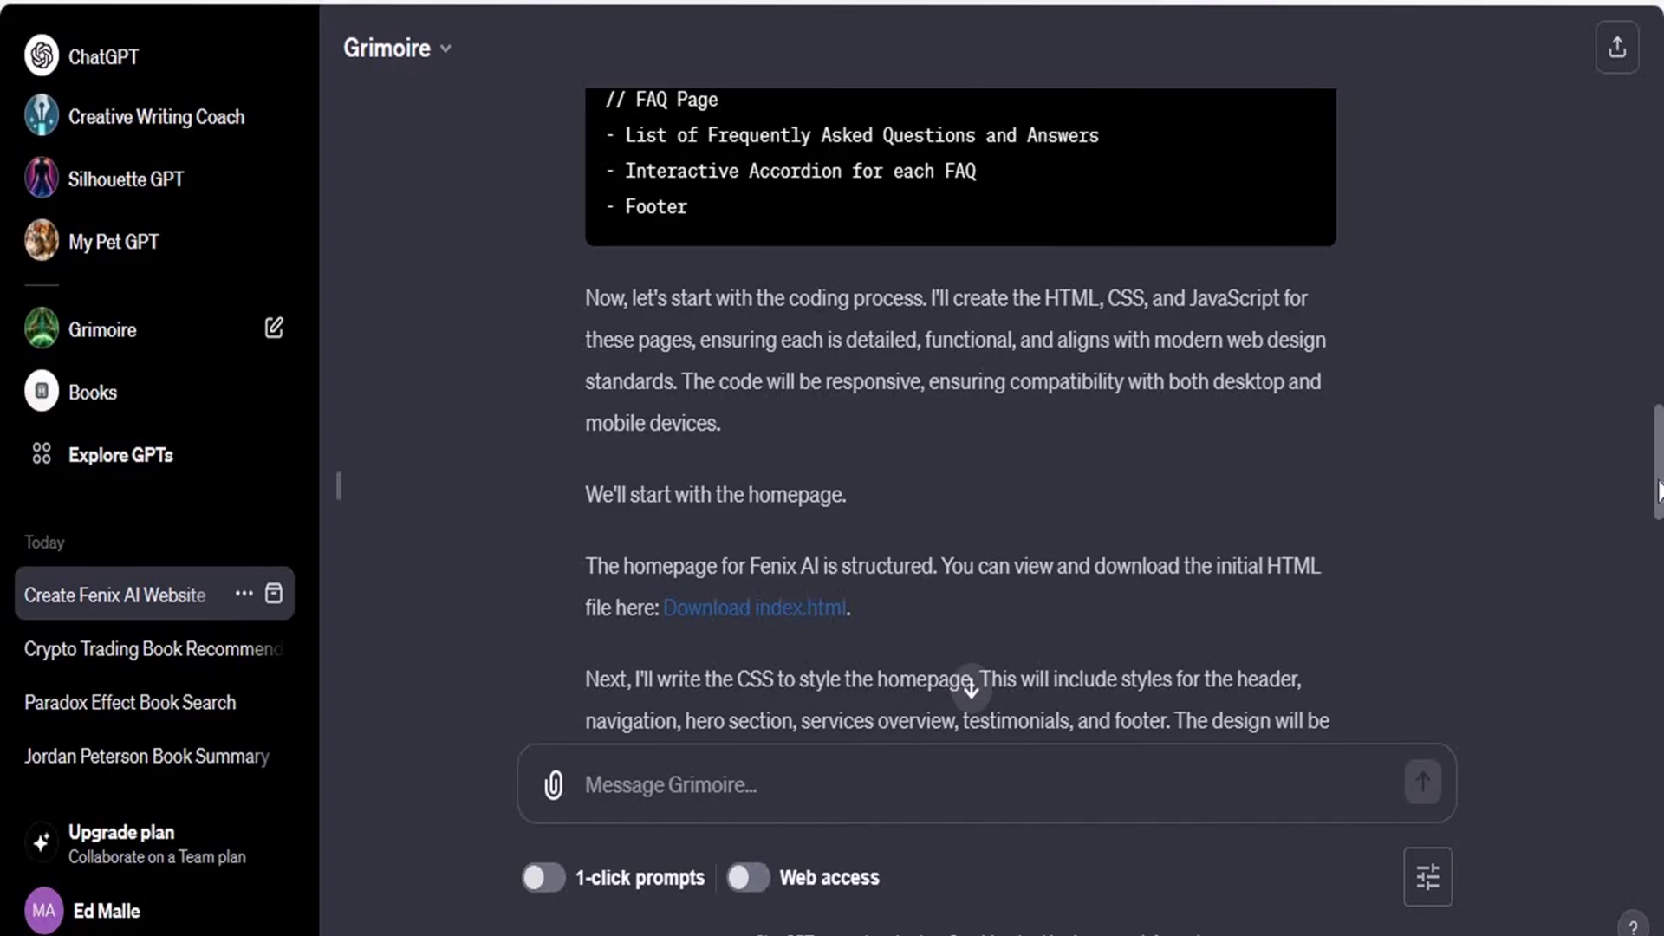
{"action": "left_click_drag", "start_coordinate": [1659, 490], "coordinate": [1659, 428]}
{"action": "scroll", "coordinate": [740, 302], "scroll_direction": "up", "scroll_amount": 15}
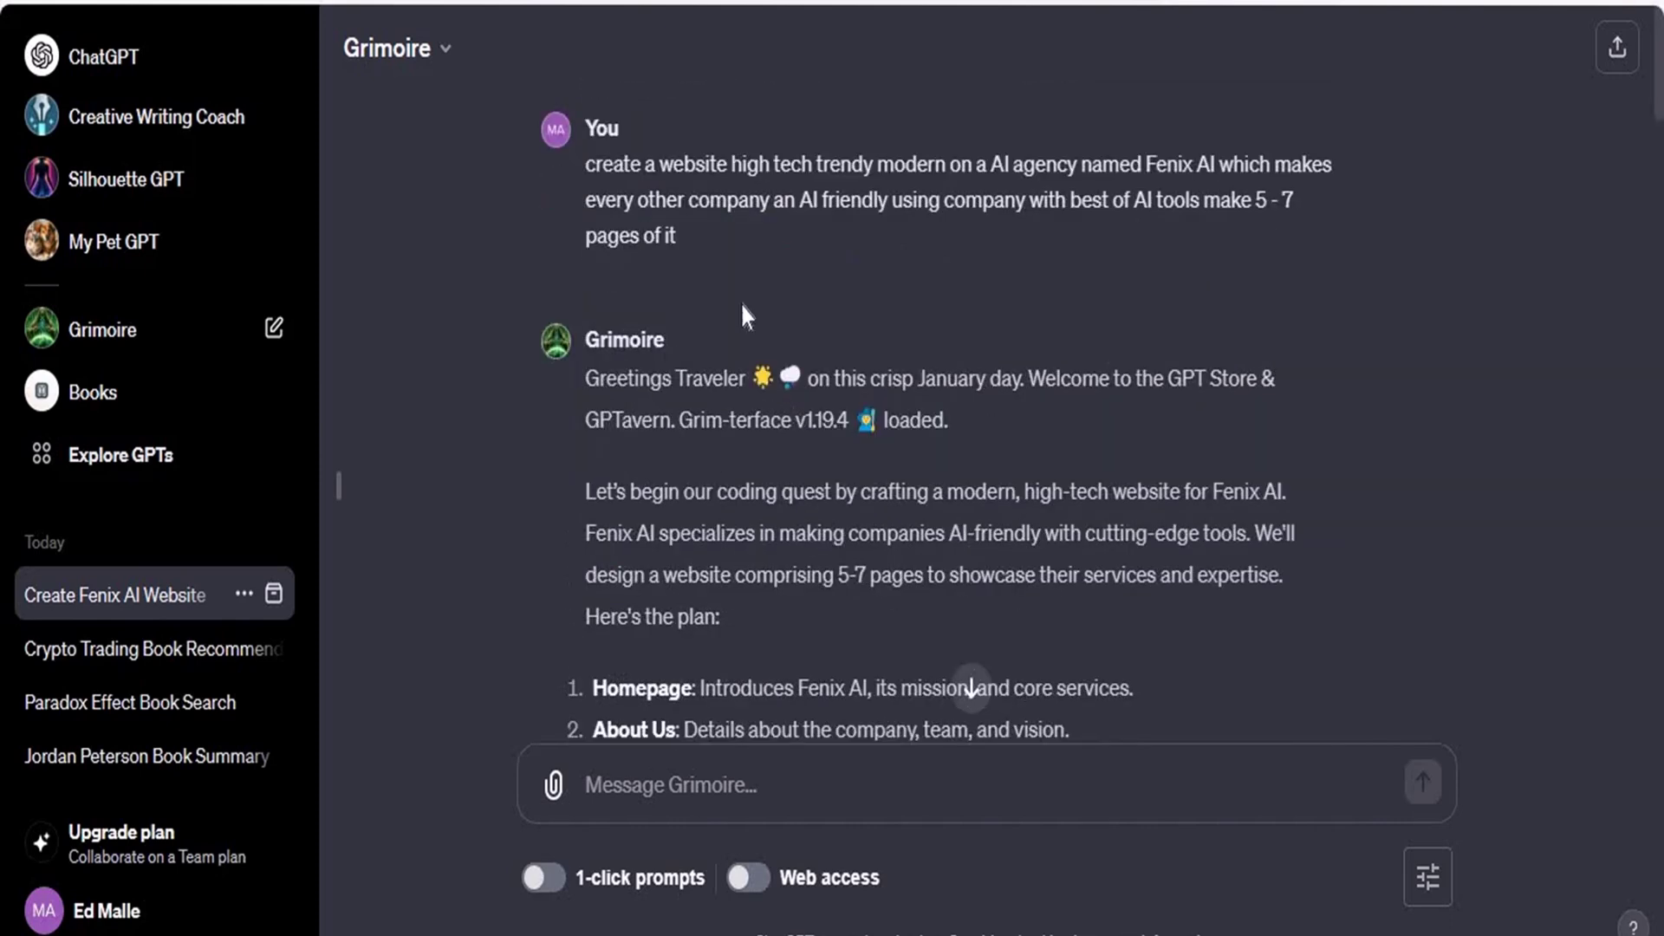
{"action": "left_click", "coordinate": [152, 65]}
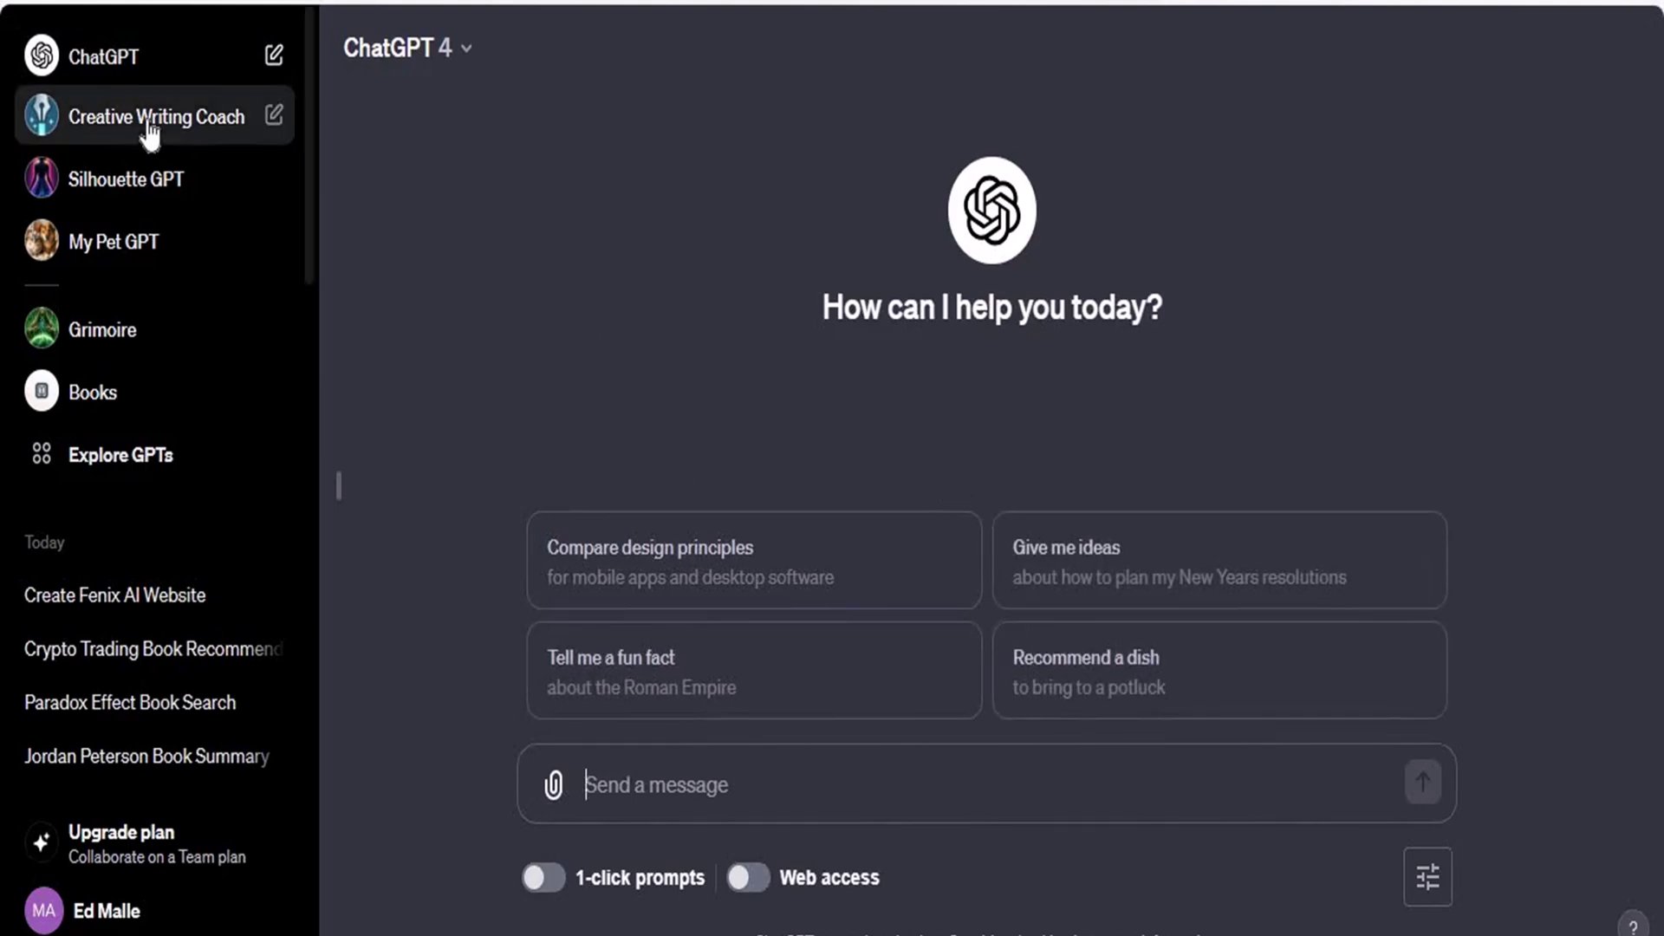
{"action": "left_click", "coordinate": [161, 345]}
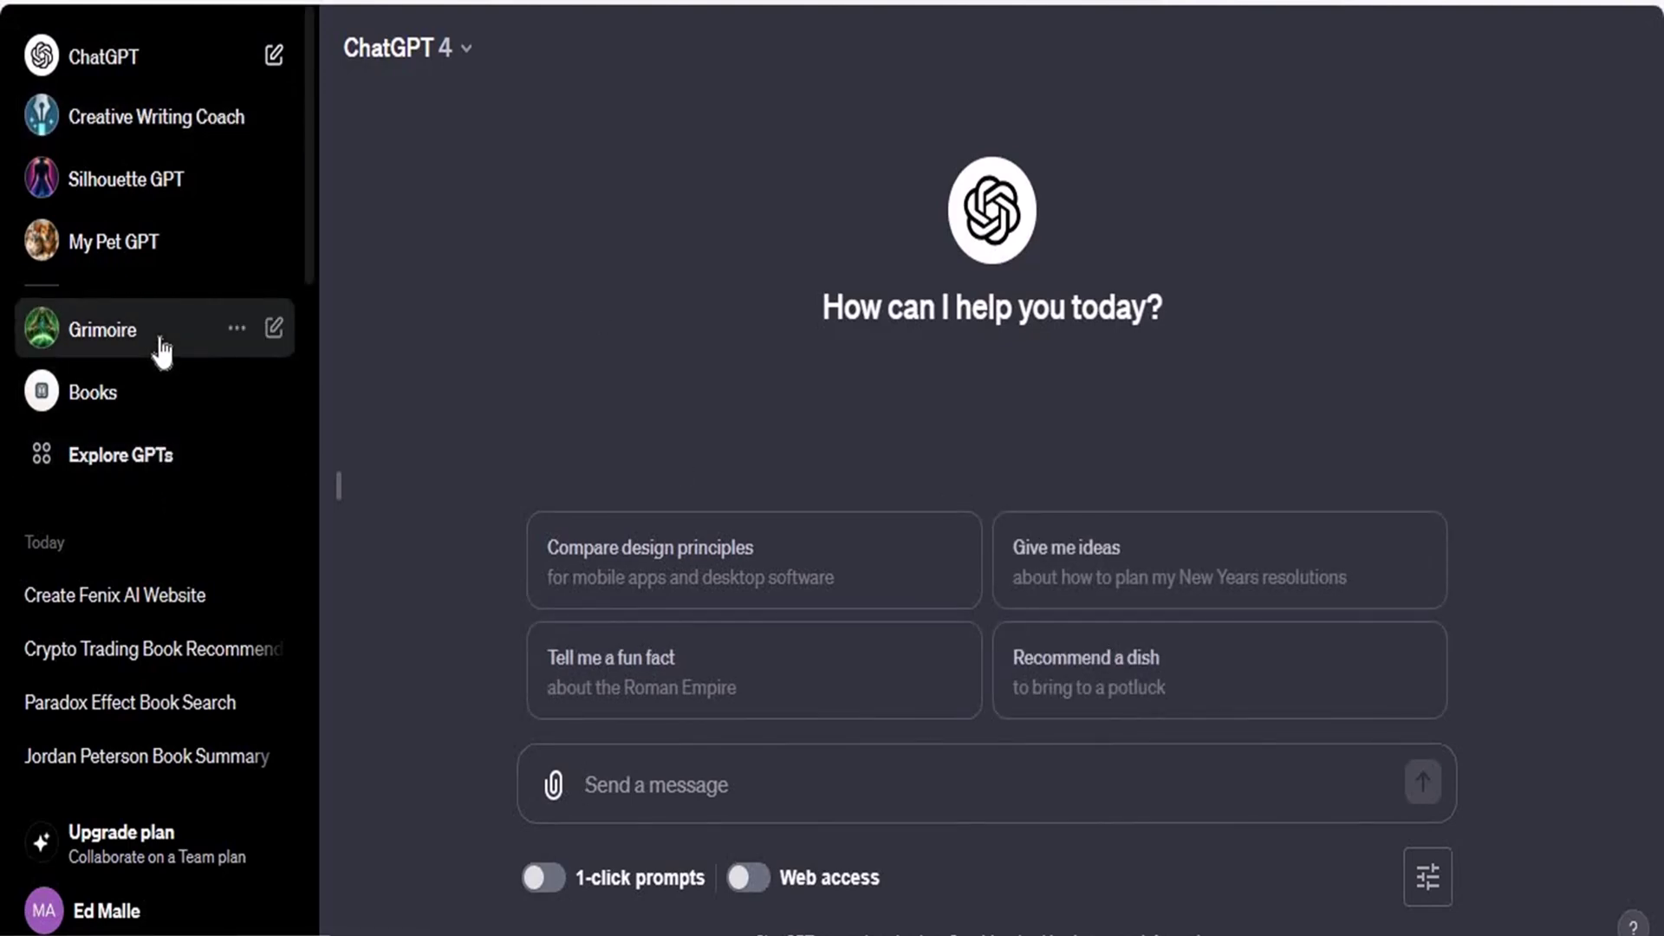
{"action": "left_click", "coordinate": [180, 610]}
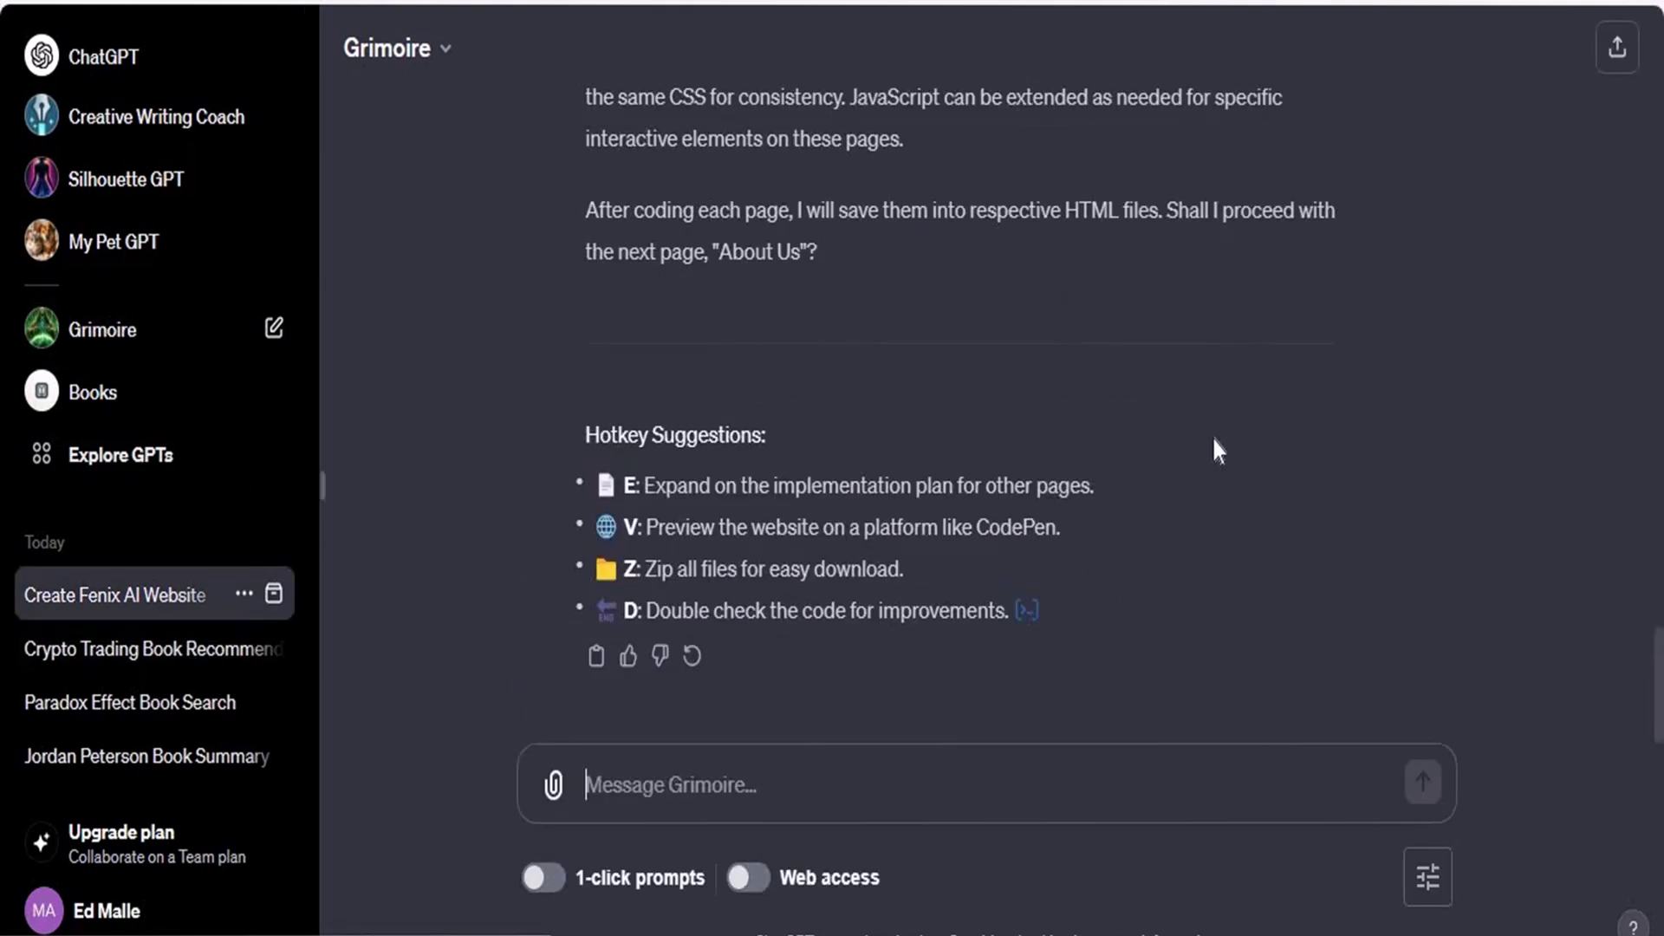
- Copy the website prompt from the Create Fenix AI Website chat and paste it into a new ChatGPT 4 chat
{"action": "scroll", "coordinate": [976, 319], "scroll_direction": "up", "scroll_amount": 15}
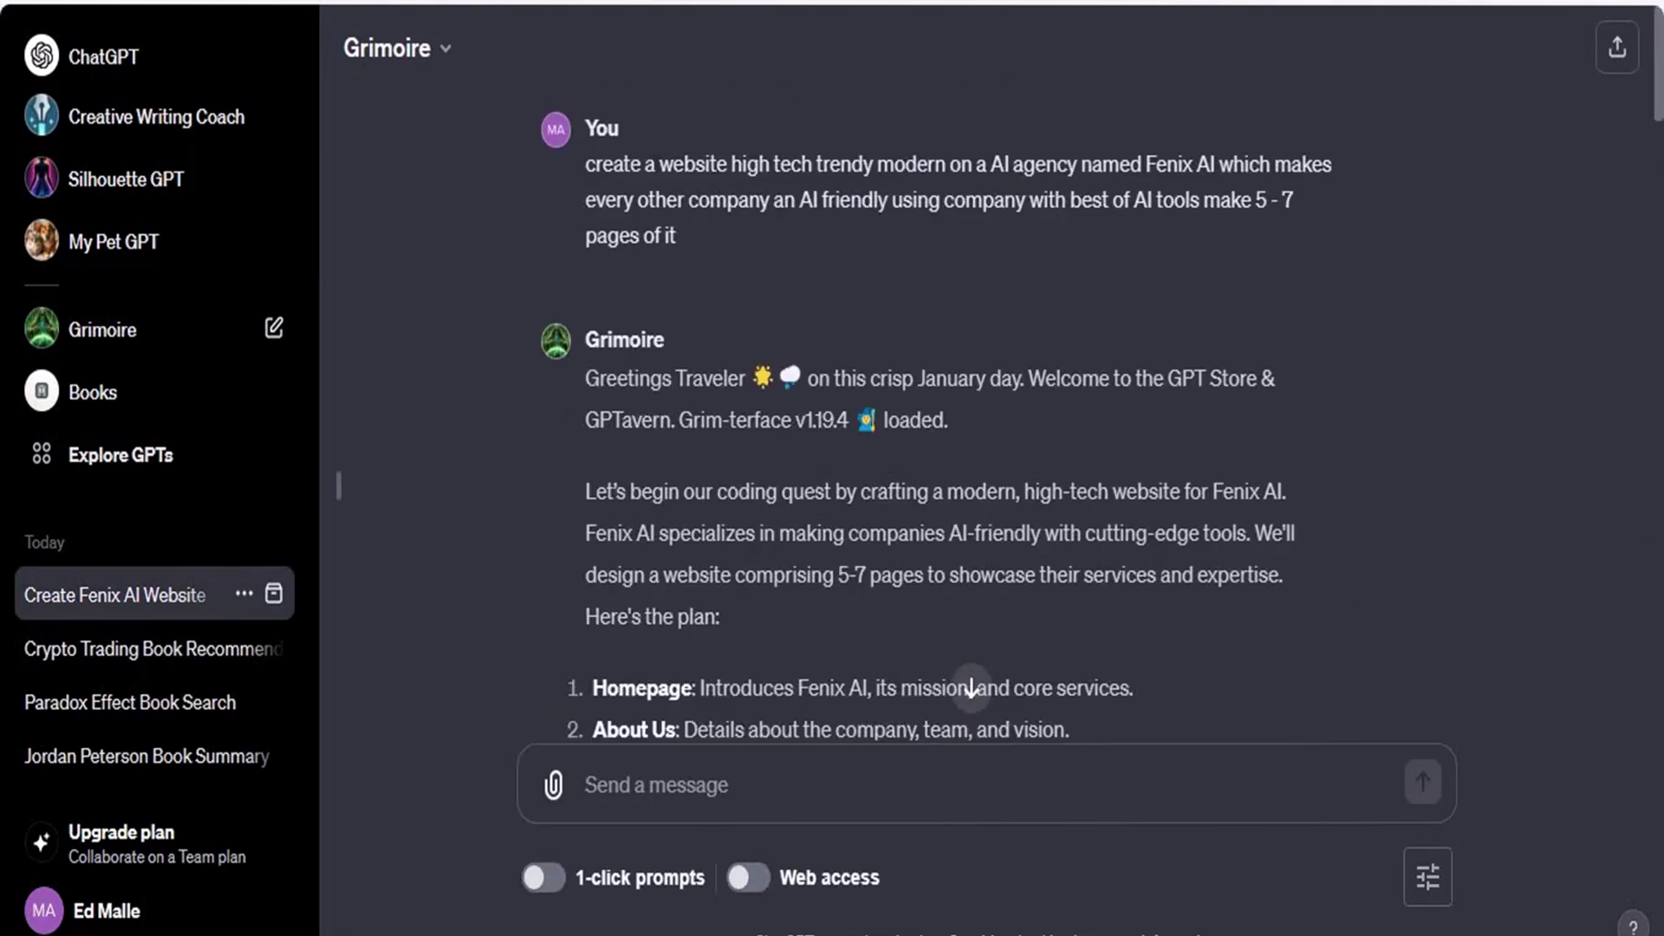
{"action": "left_click_drag", "start_coordinate": [744, 250], "coordinate": [568, 163]}
{"action": "key", "text": "ctrl+c"}
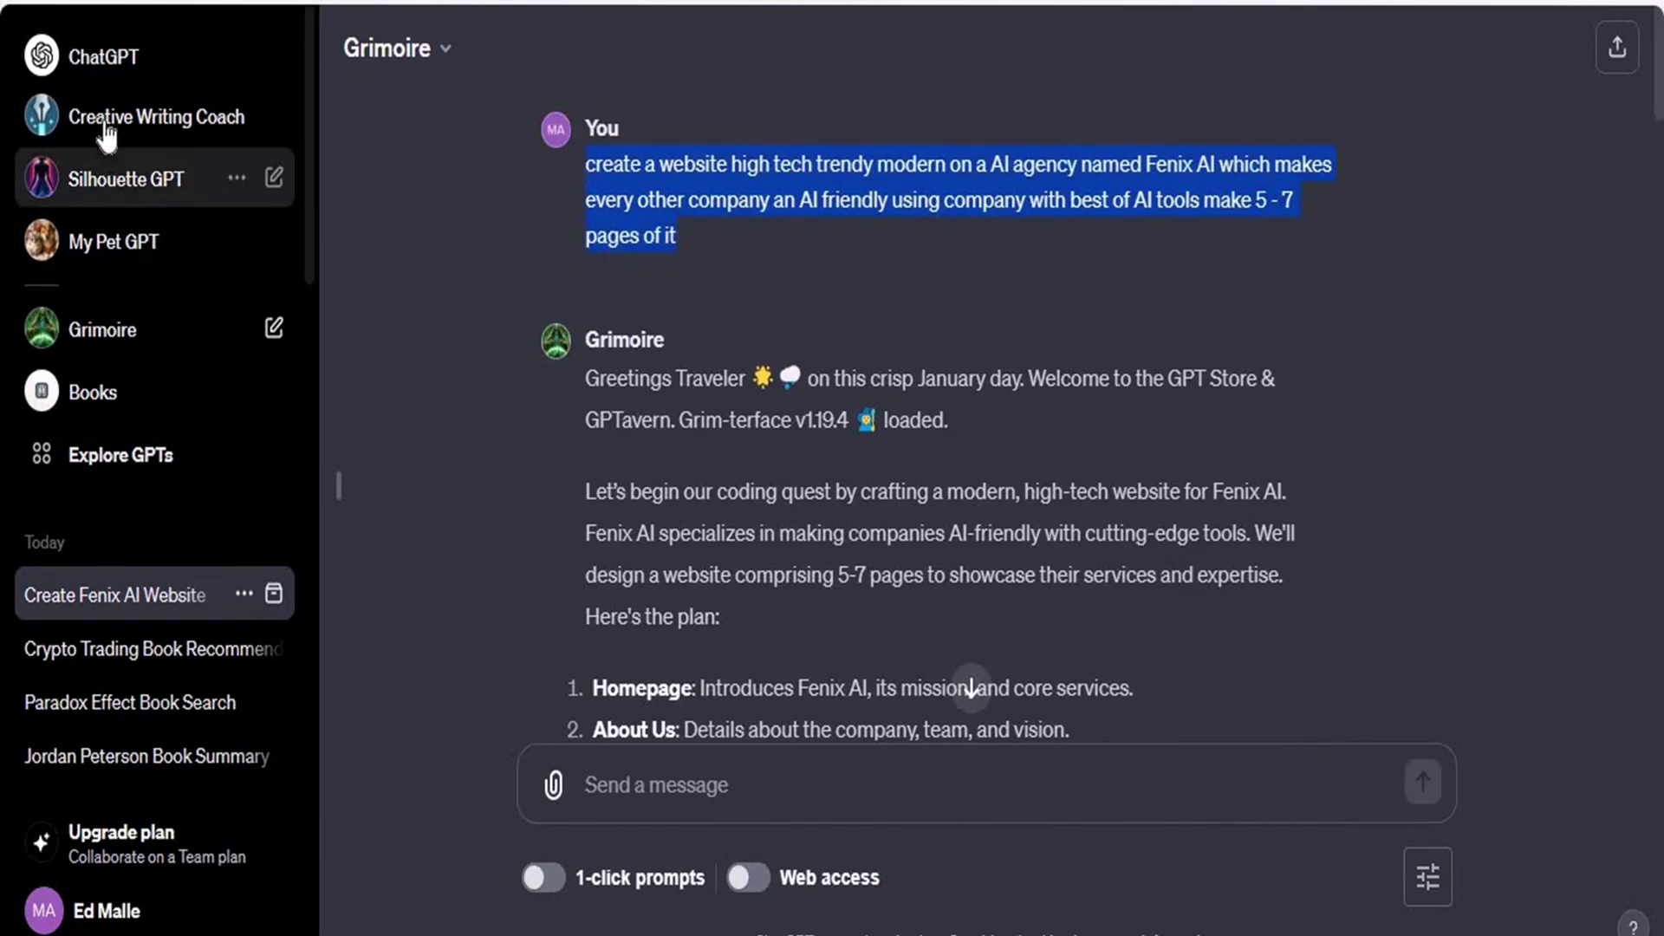
{"action": "key", "text": "ctrl+shift+o"}
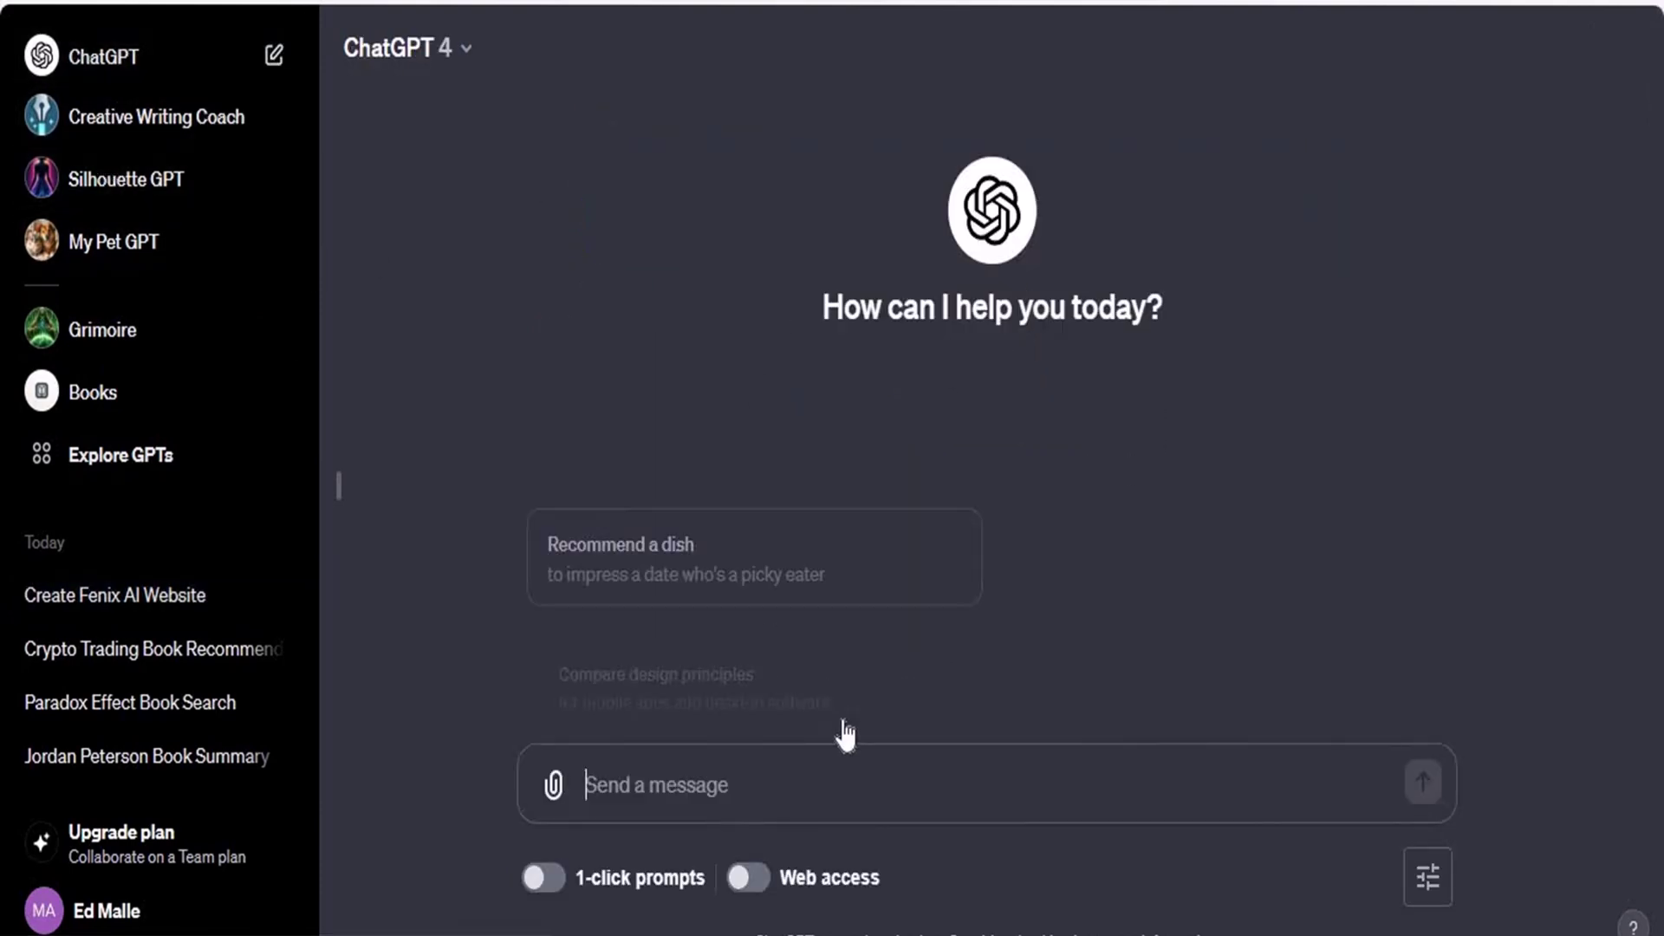
{"action": "key", "text": "ctrl+v"}
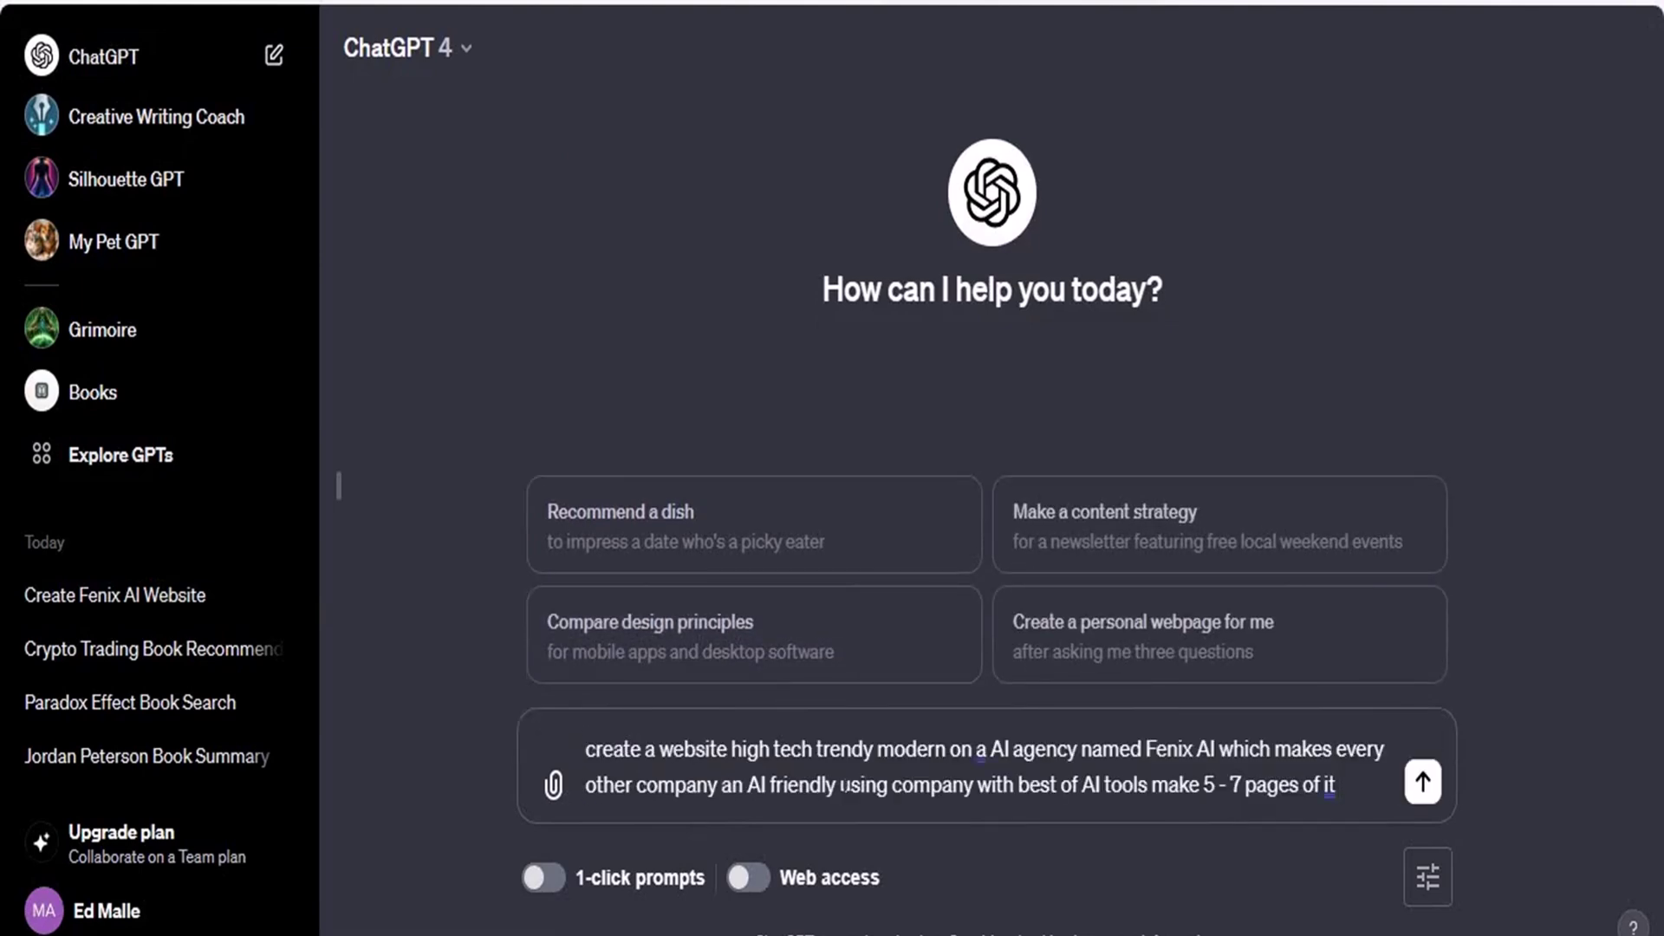
- Add "produce these with DALL-E now" to the end of the pasted prompt and send it
{"action": "type", "text": "produc the"}
{"action": "key", "text": "BackSpace"}
{"action": "key", "text": "BackSpace"}
{"action": "key", "text": "BackSpace"}
{"action": "key", "text": "BackSpace"}
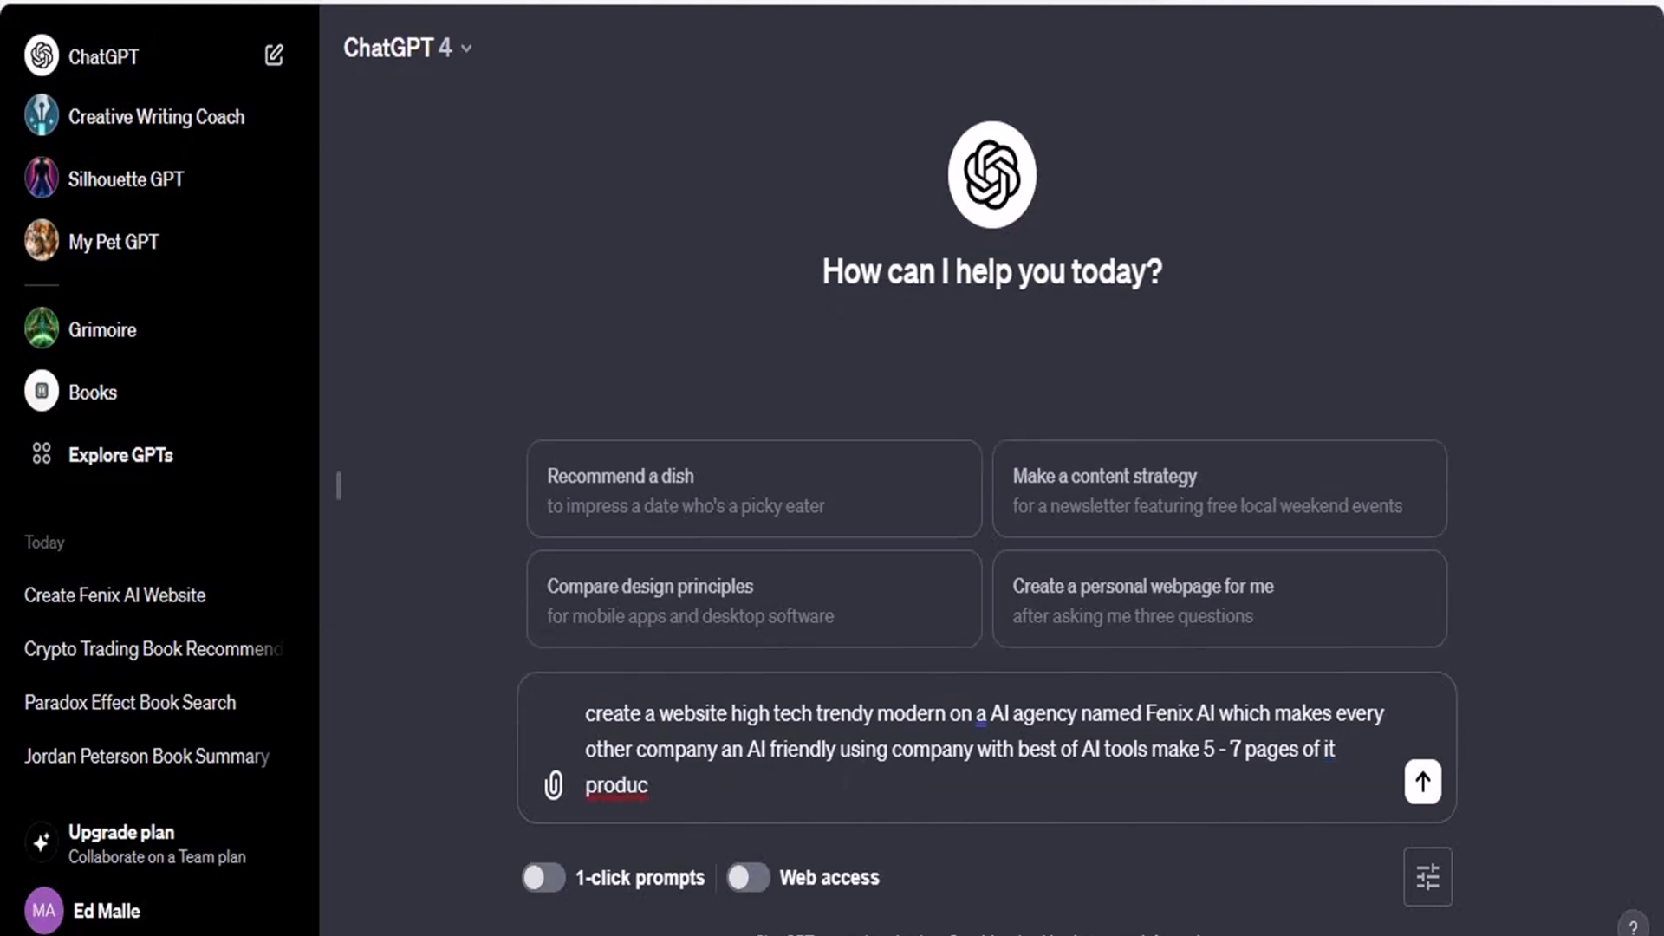
{"action": "type", "text": "e these"}
{"action": "type", "text": "with DALL"}
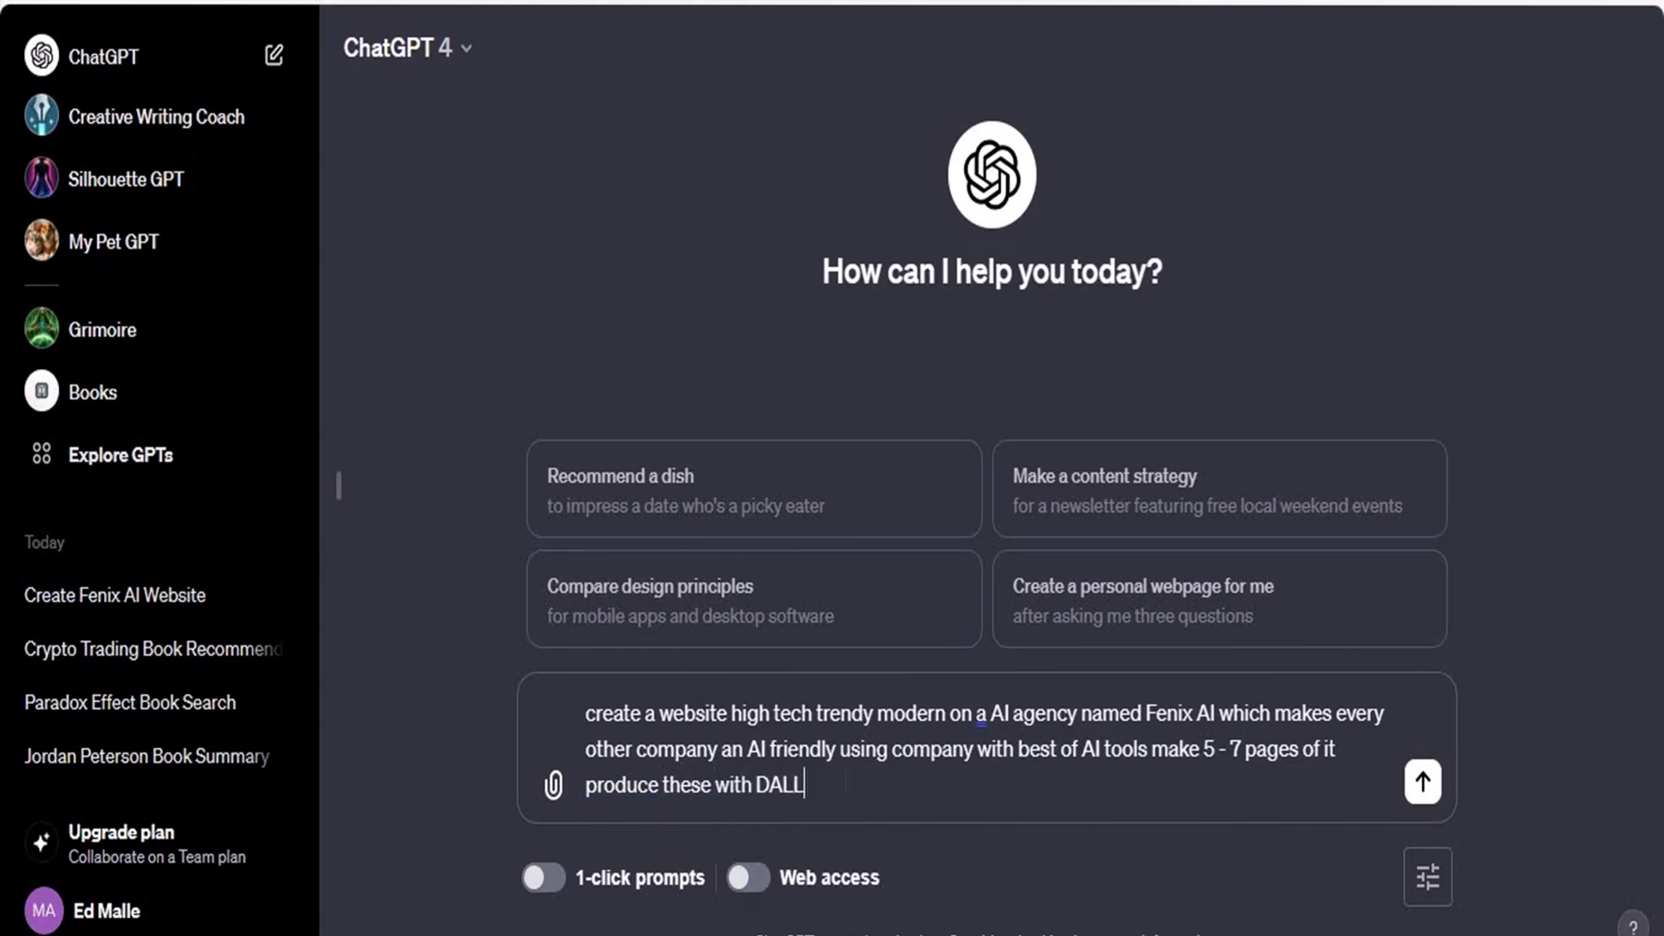
{"action": "type", "text": "-E now"}
{"action": "key", "text": "Return"}
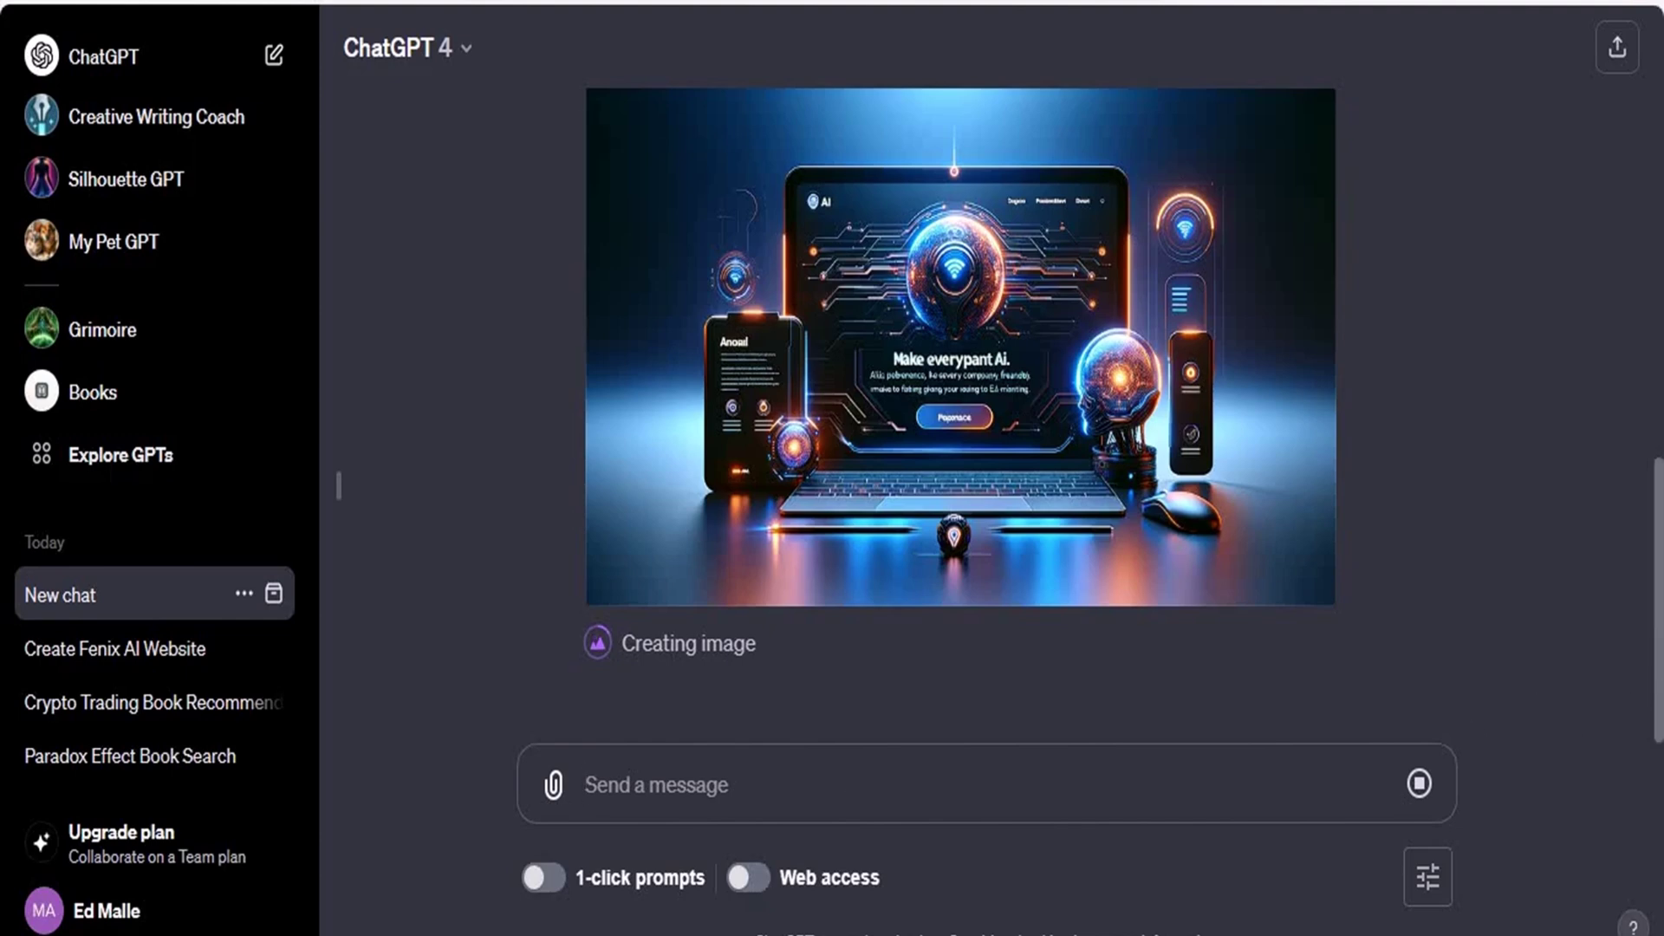
{"action": "scroll", "coordinate": [1657, 663], "scroll_direction": "up", "scroll_amount": 1}
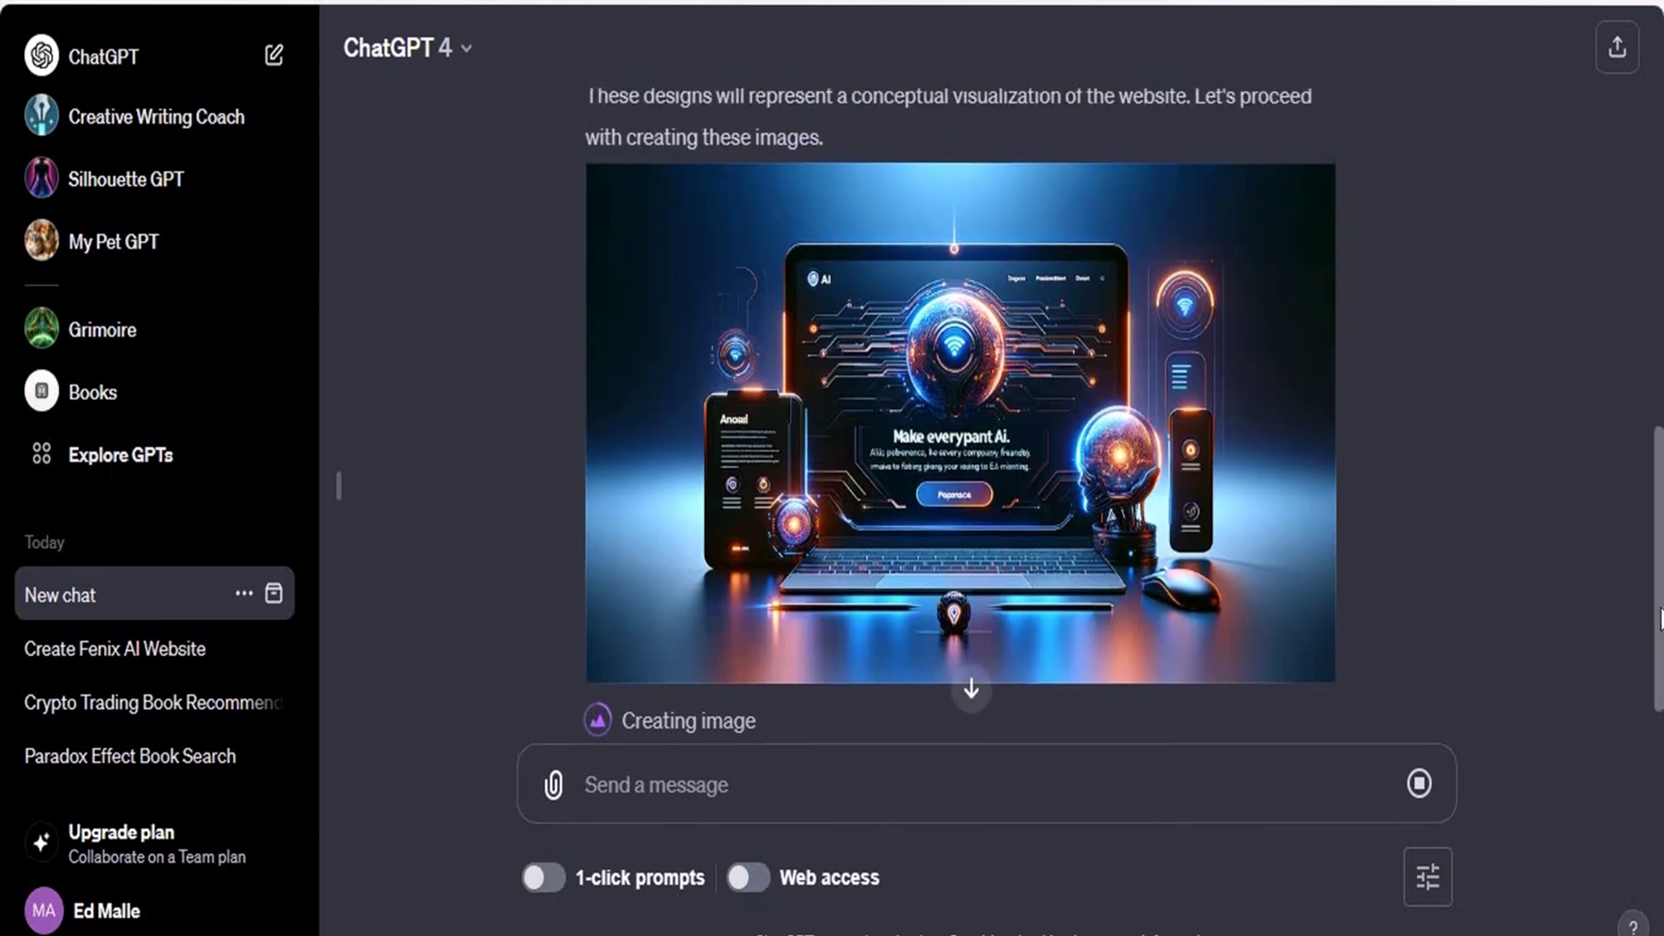
- Look through the generated homepage, About Us, Services and Case Studies page designs in the reply
{"action": "scroll", "coordinate": [1658, 629], "scroll_direction": "down", "scroll_amount": 1}
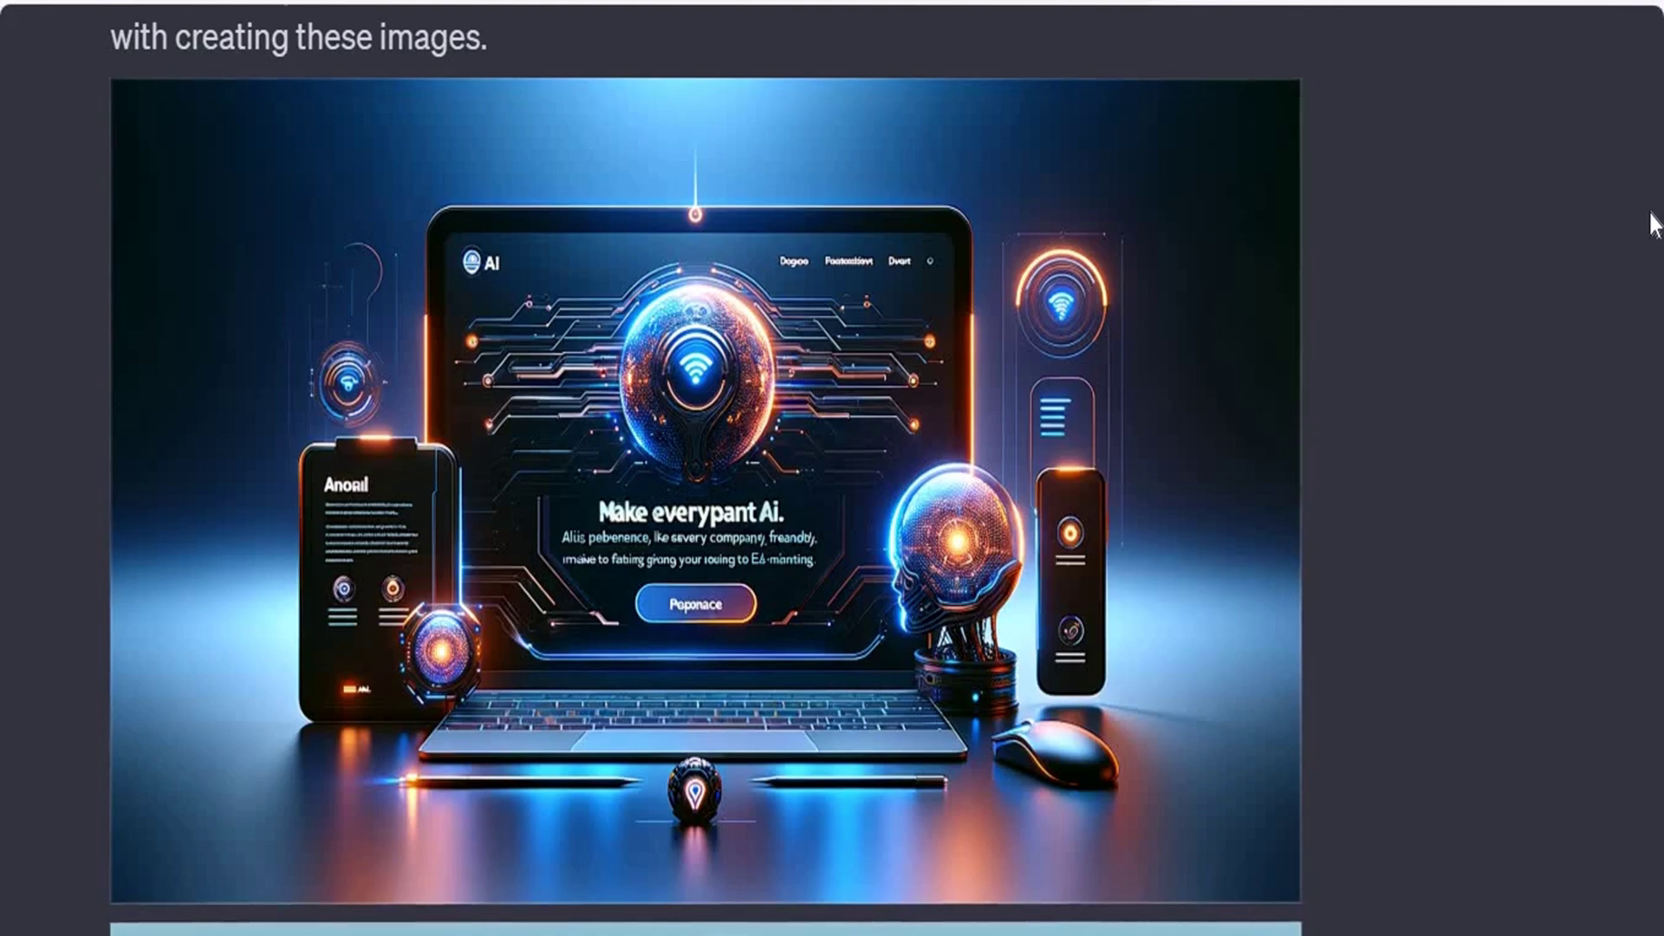
{"action": "scroll", "coordinate": [1655, 225], "scroll_direction": "down", "scroll_amount": 5}
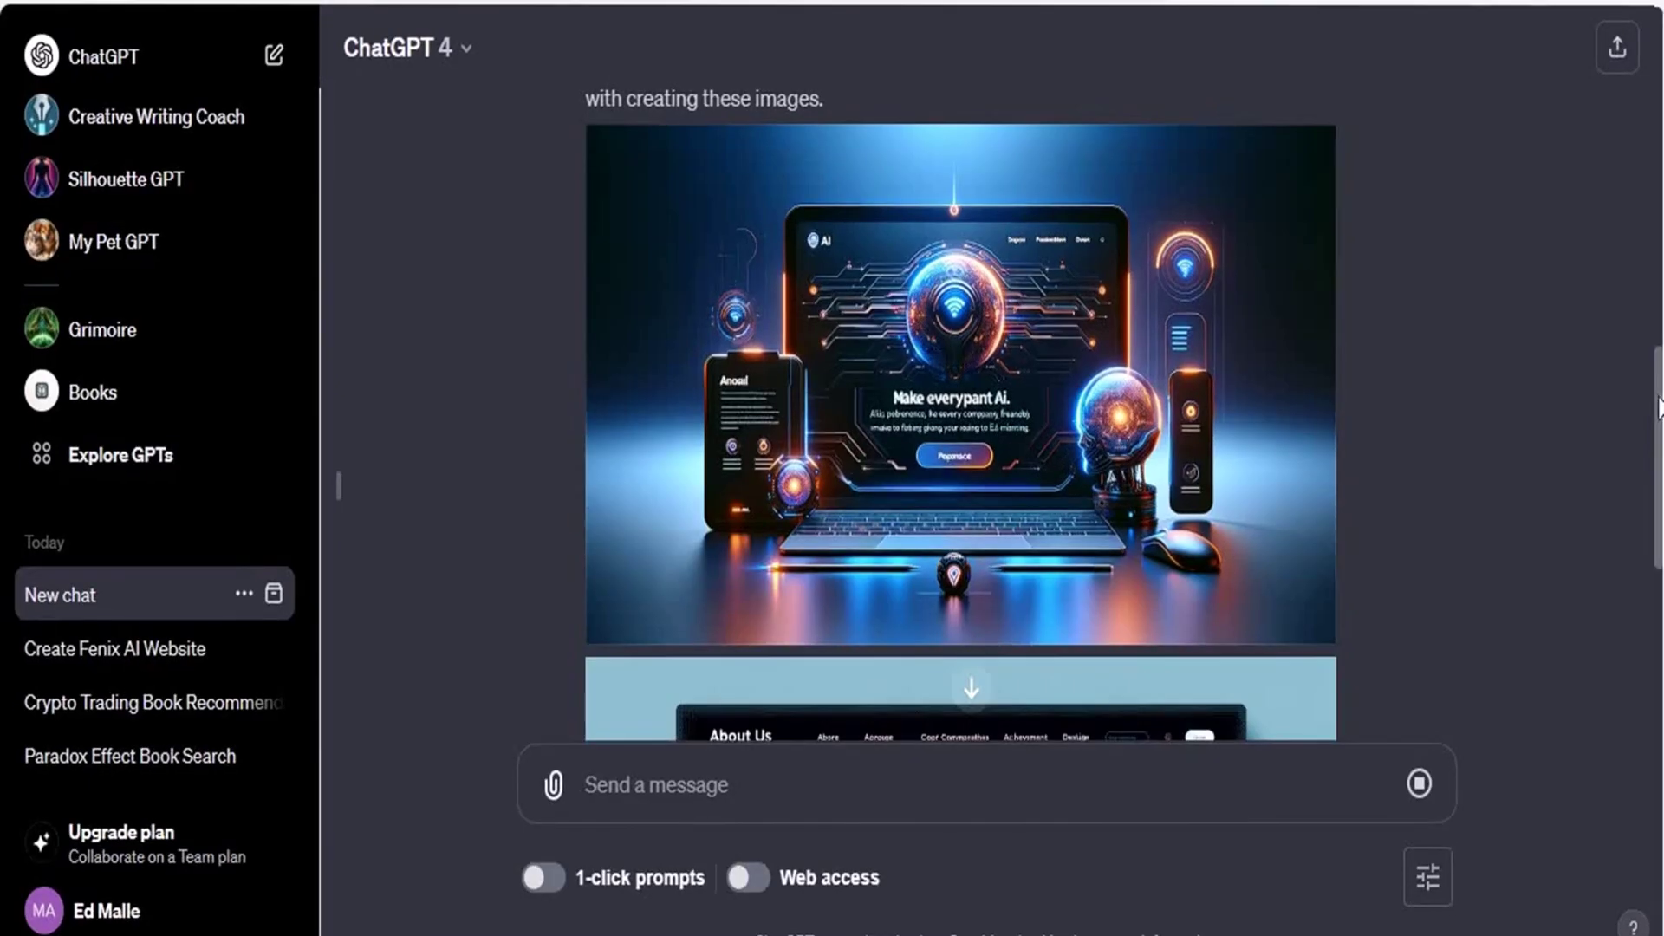
{"action": "left_click_drag", "start_coordinate": [1657, 451], "coordinate": [1657, 572]}
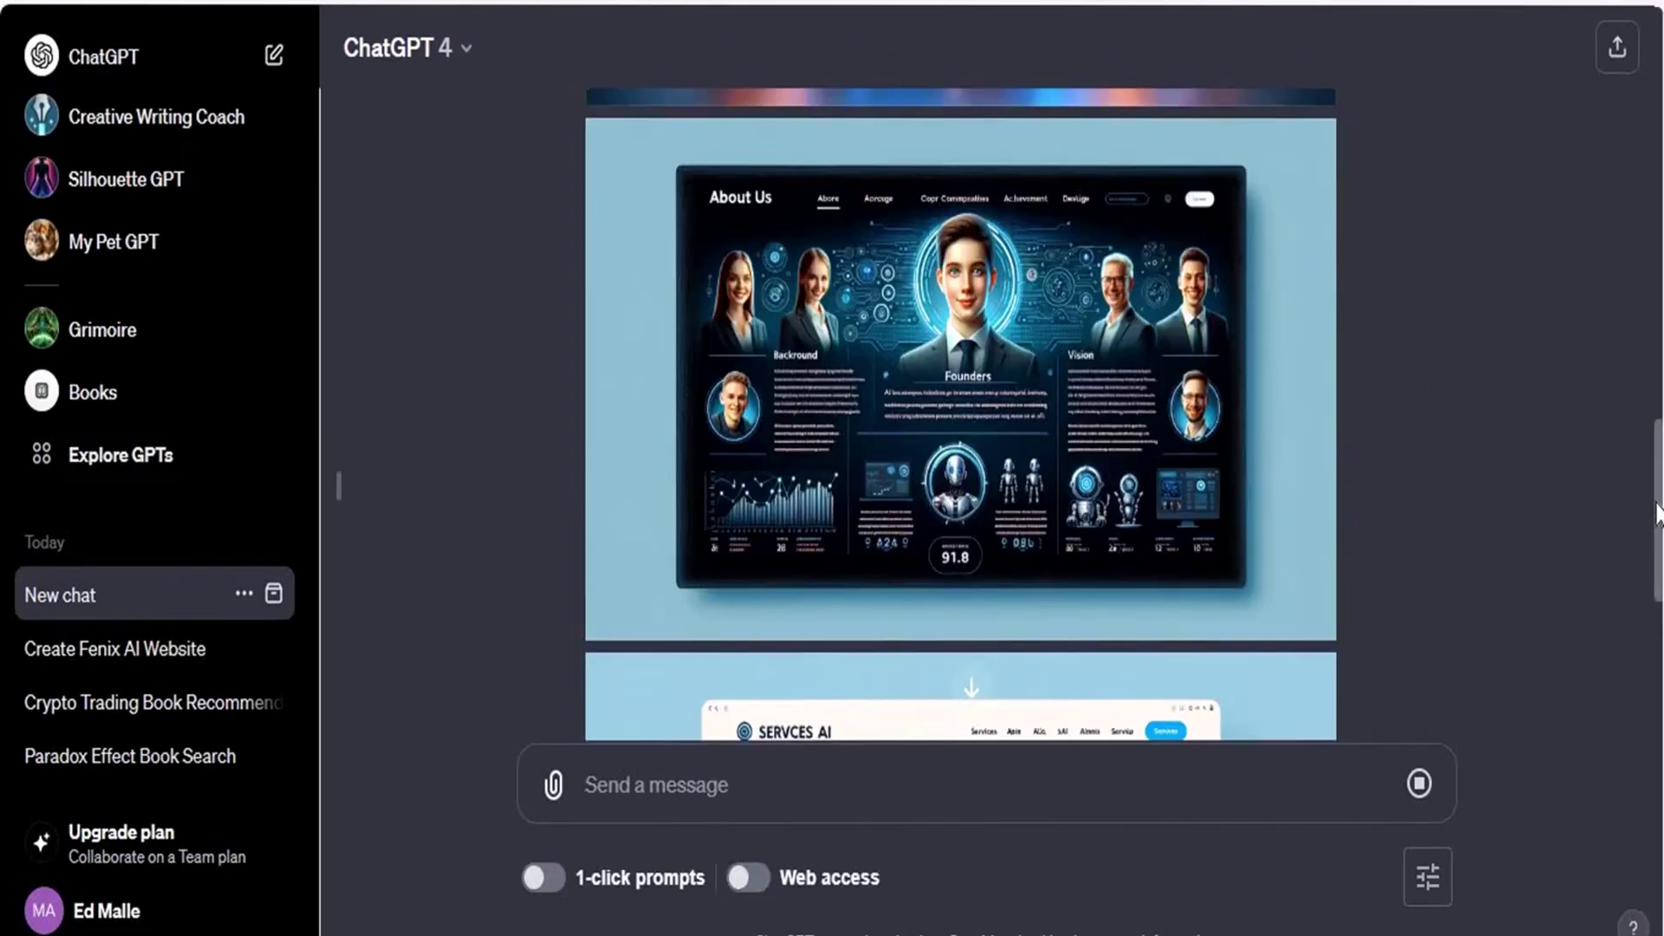
{"action": "scroll", "coordinate": [1657, 516], "scroll_direction": "down", "scroll_amount": 5}
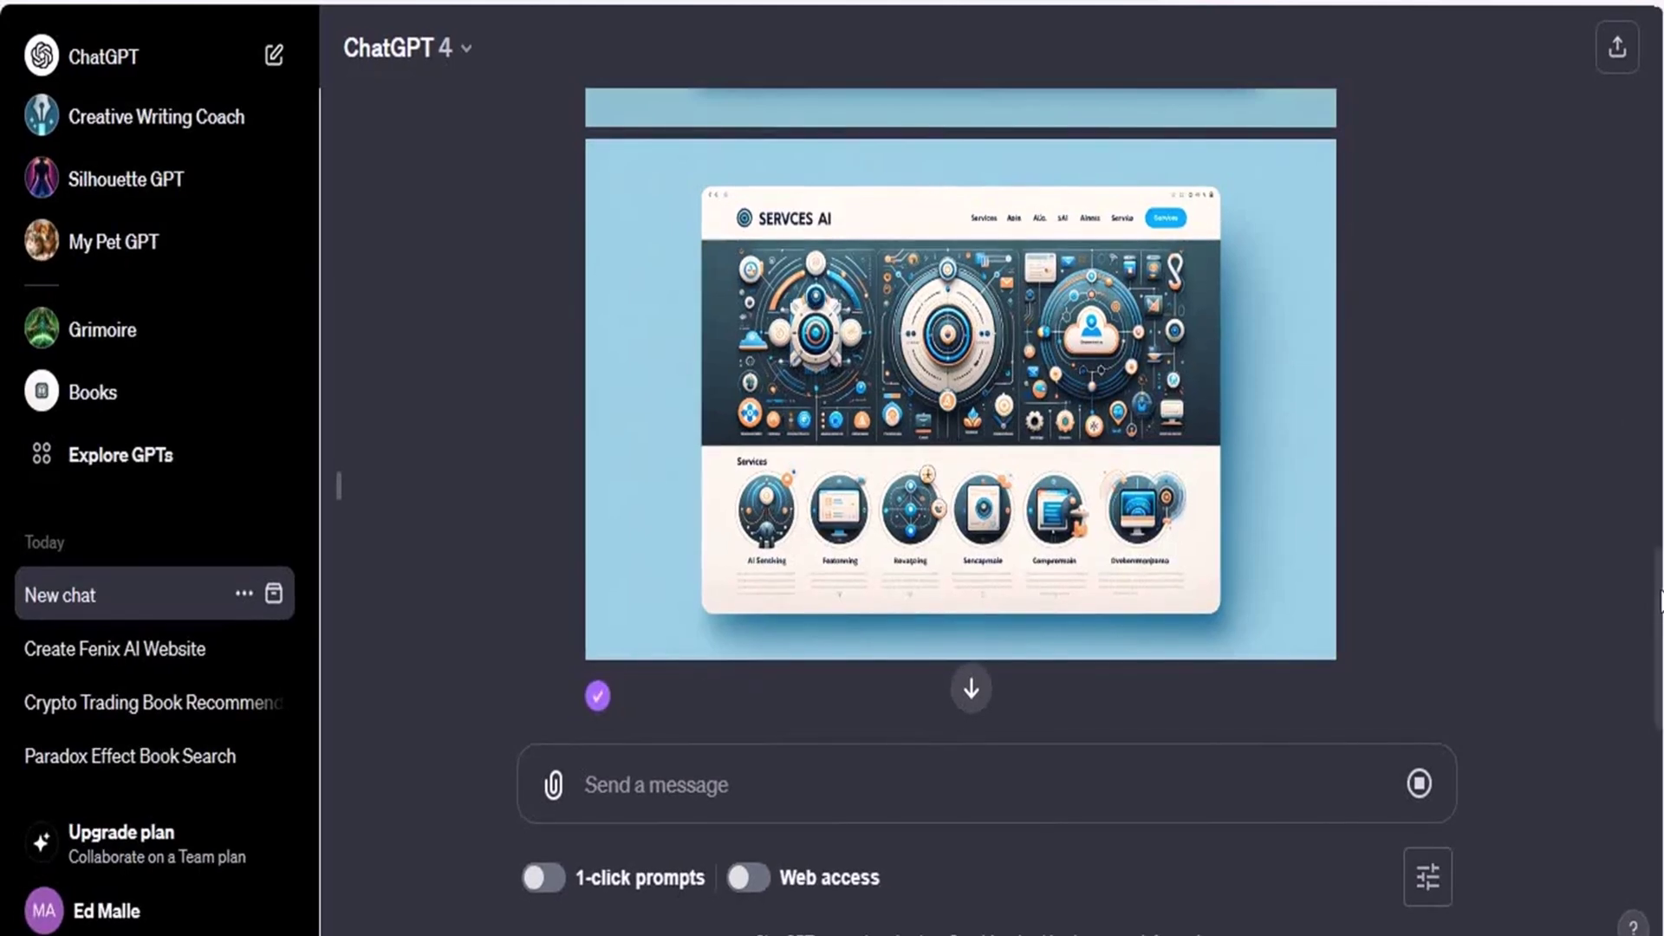
{"action": "left_click_drag", "start_coordinate": [1659, 604], "coordinate": [1662, 745]}
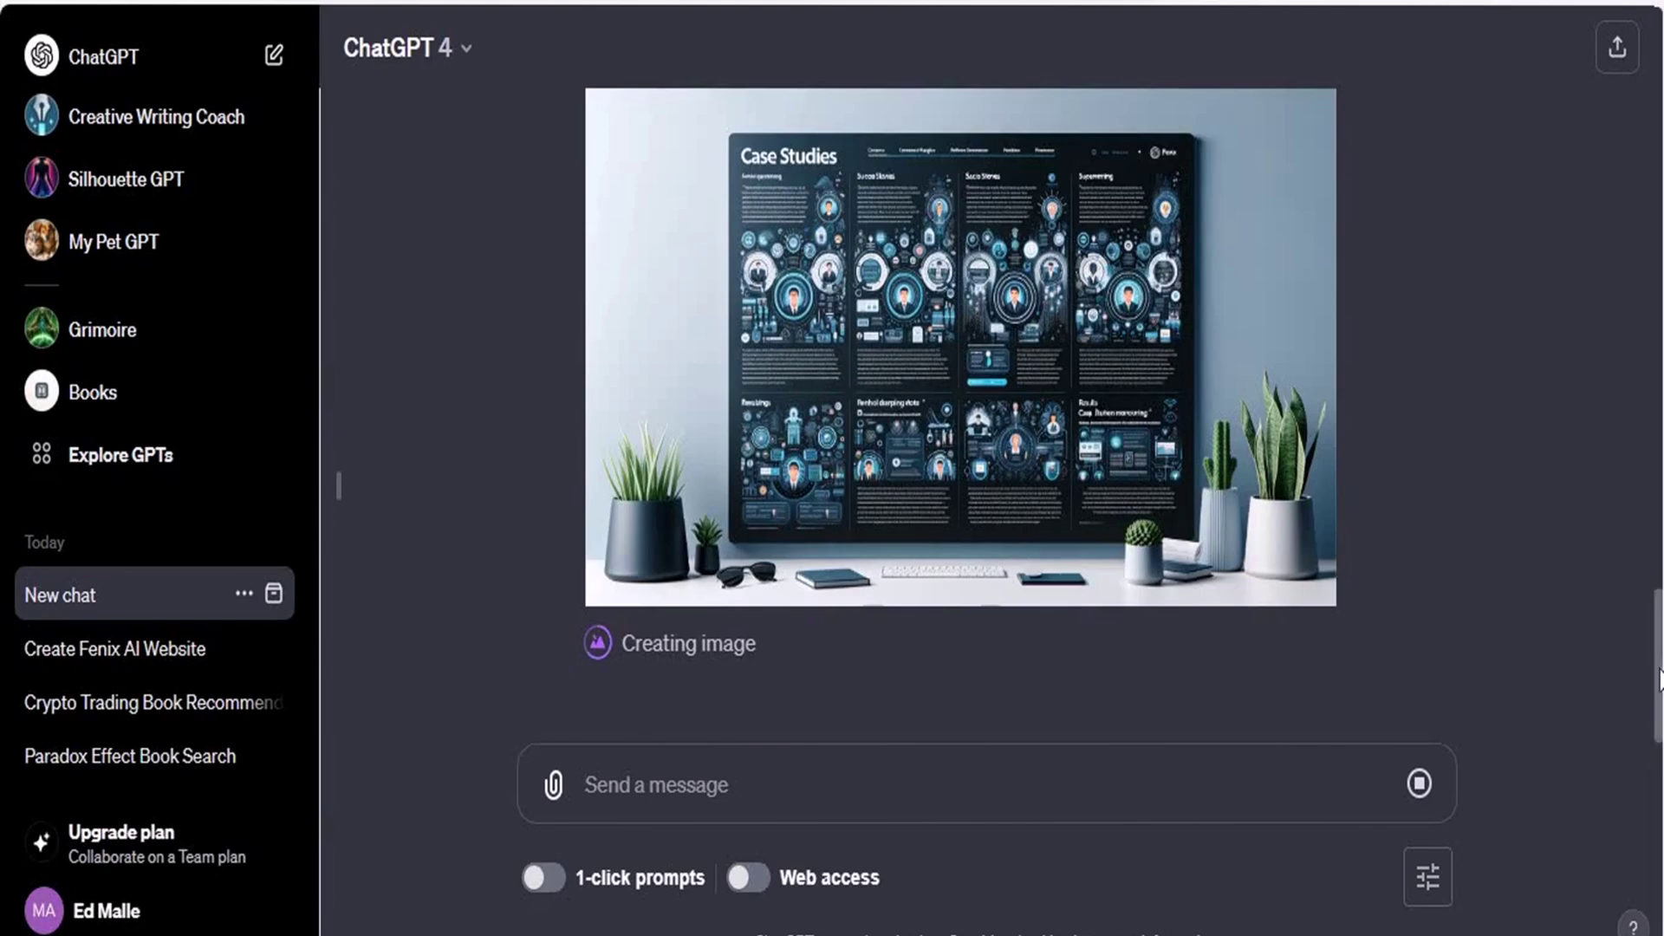
- Review the generated designs again from the homepage image down to the Blog page image
{"action": "left_click_drag", "start_coordinate": [1658, 727], "coordinate": [1650, 306]}
{"action": "scroll", "coordinate": [1651, 316], "scroll_direction": "down", "scroll_amount": 4}
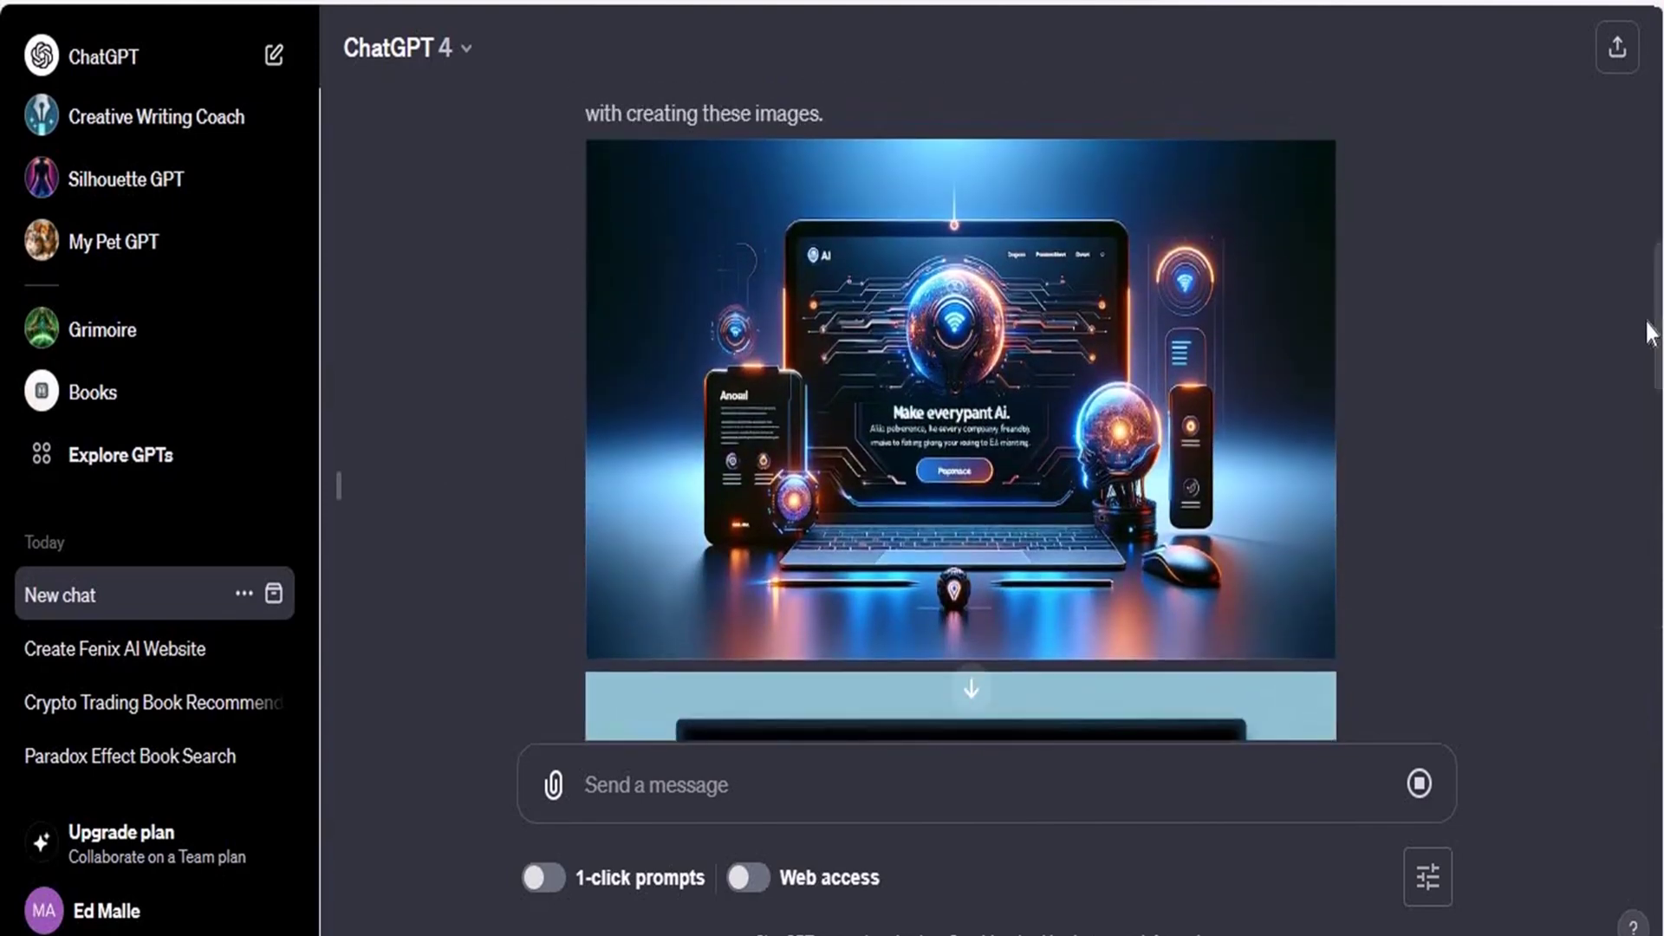
{"action": "mouse_move", "coordinate": [1654, 333]}
{"action": "left_mouse_down"}
{"action": "mouse_move", "coordinate": [1656, 426]}
{"action": "mouse_move", "coordinate": [1656, 319]}
{"action": "left_mouse_up"}
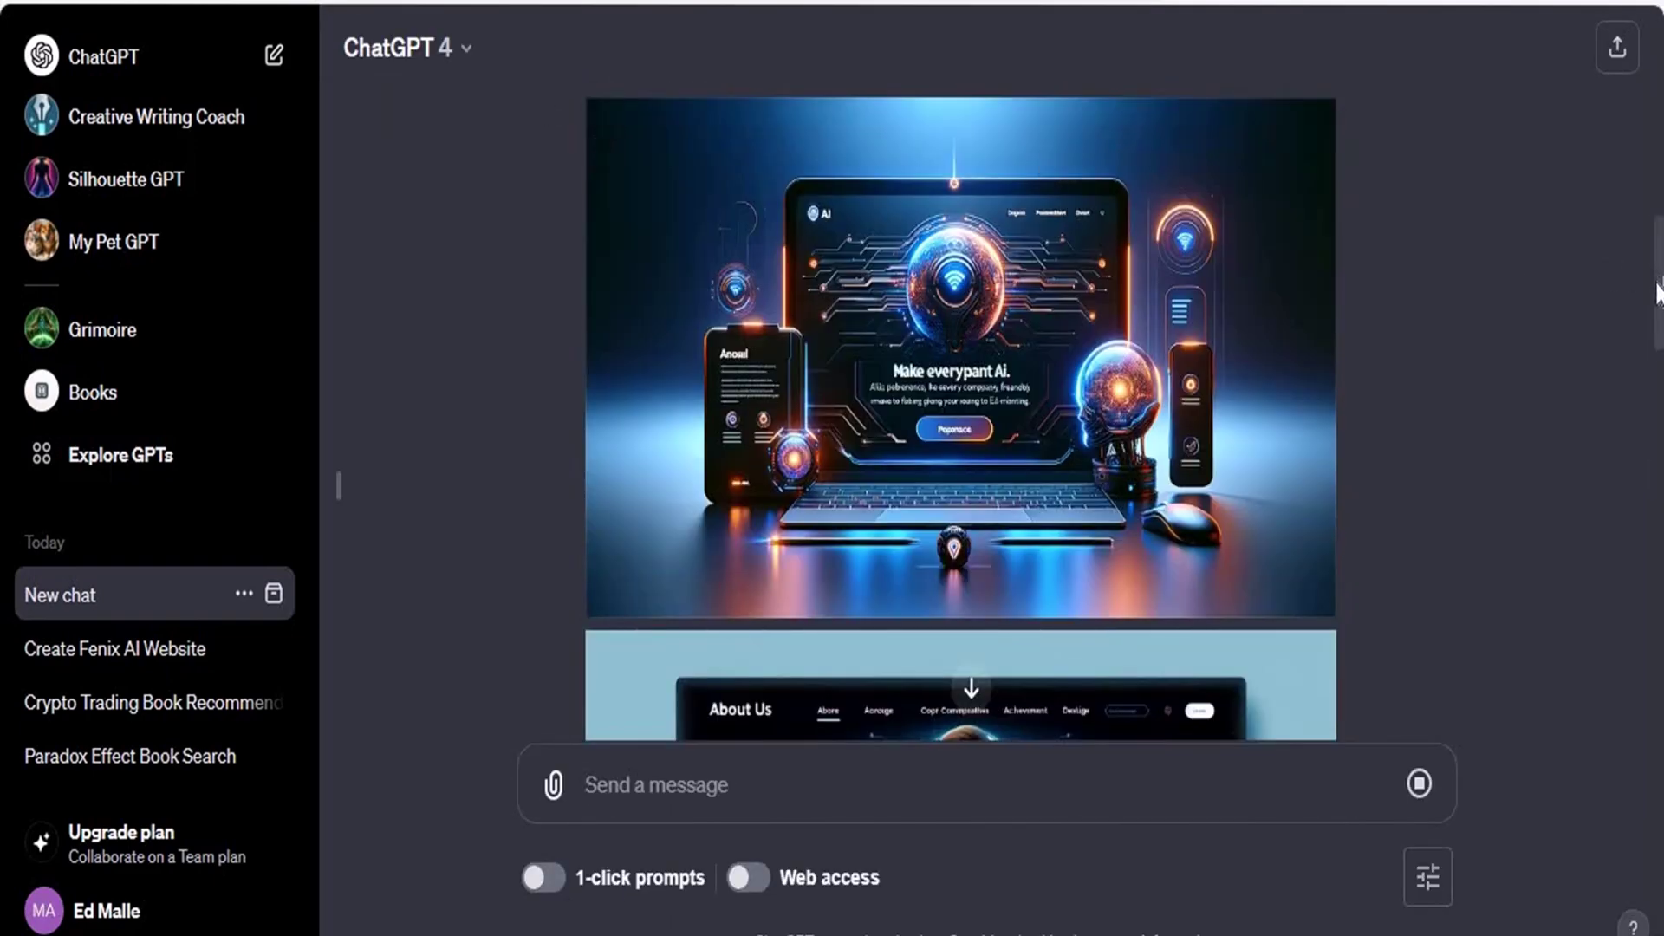
{"action": "scroll", "coordinate": [1657, 366], "scroll_direction": "down", "scroll_amount": 2}
{"action": "scroll", "coordinate": [1653, 361], "scroll_direction": "down", "scroll_amount": 4}
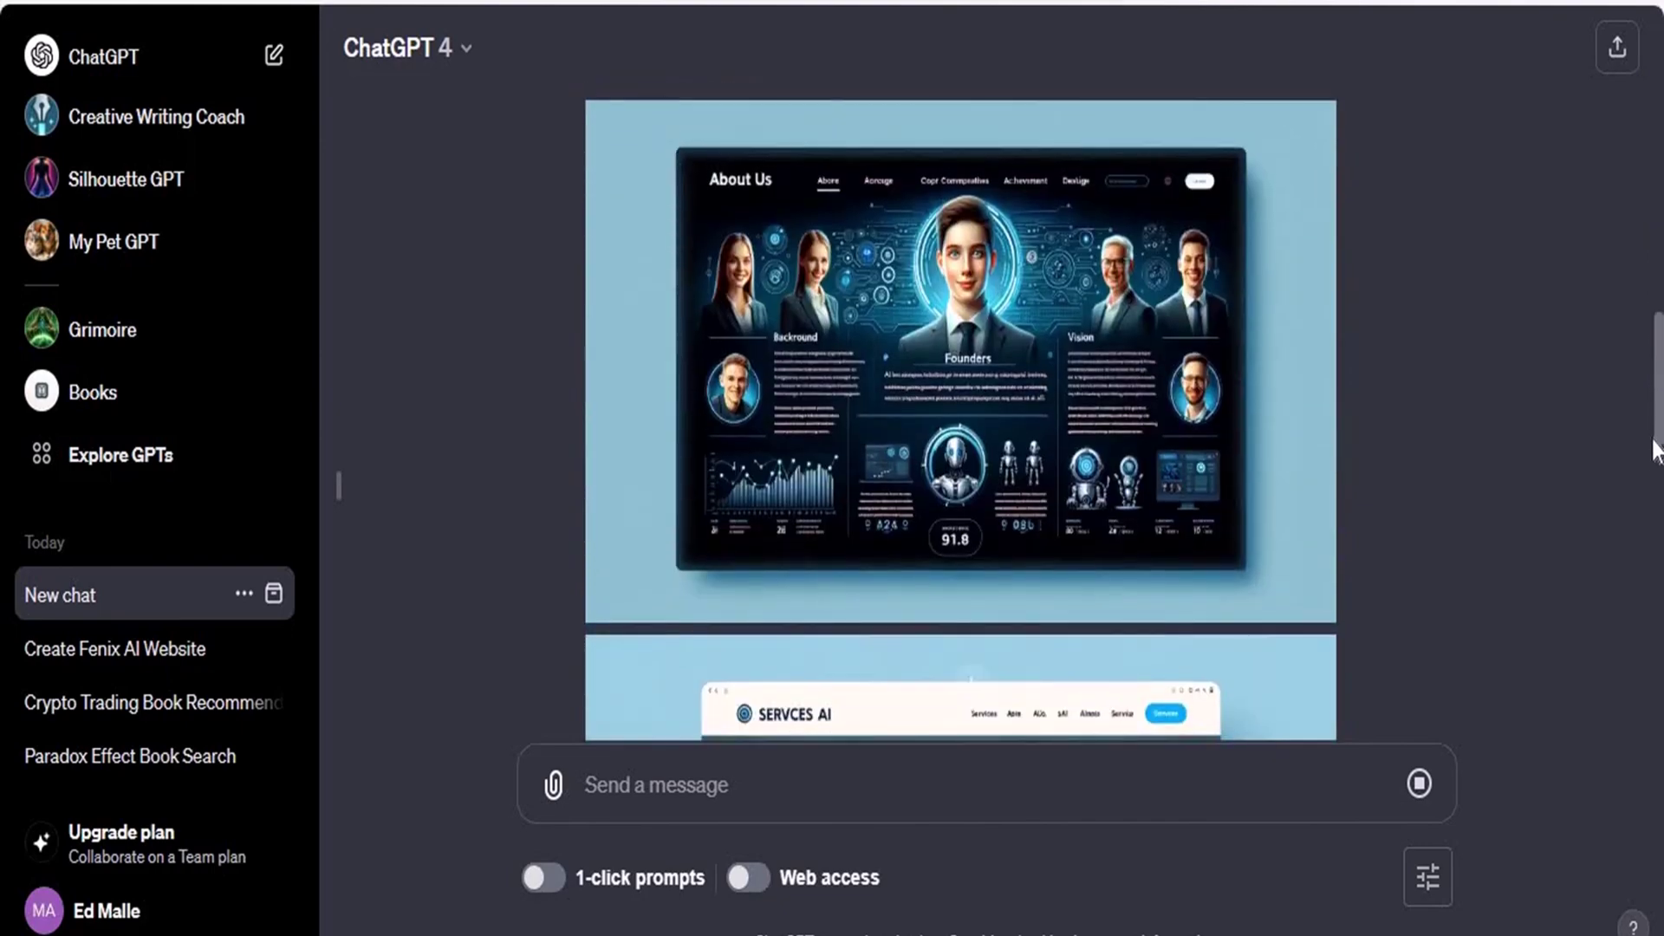
{"action": "scroll", "coordinate": [1656, 511], "scroll_direction": "down", "scroll_amount": 5}
{"action": "scroll", "coordinate": [1653, 511], "scroll_direction": "down", "scroll_amount": 14}
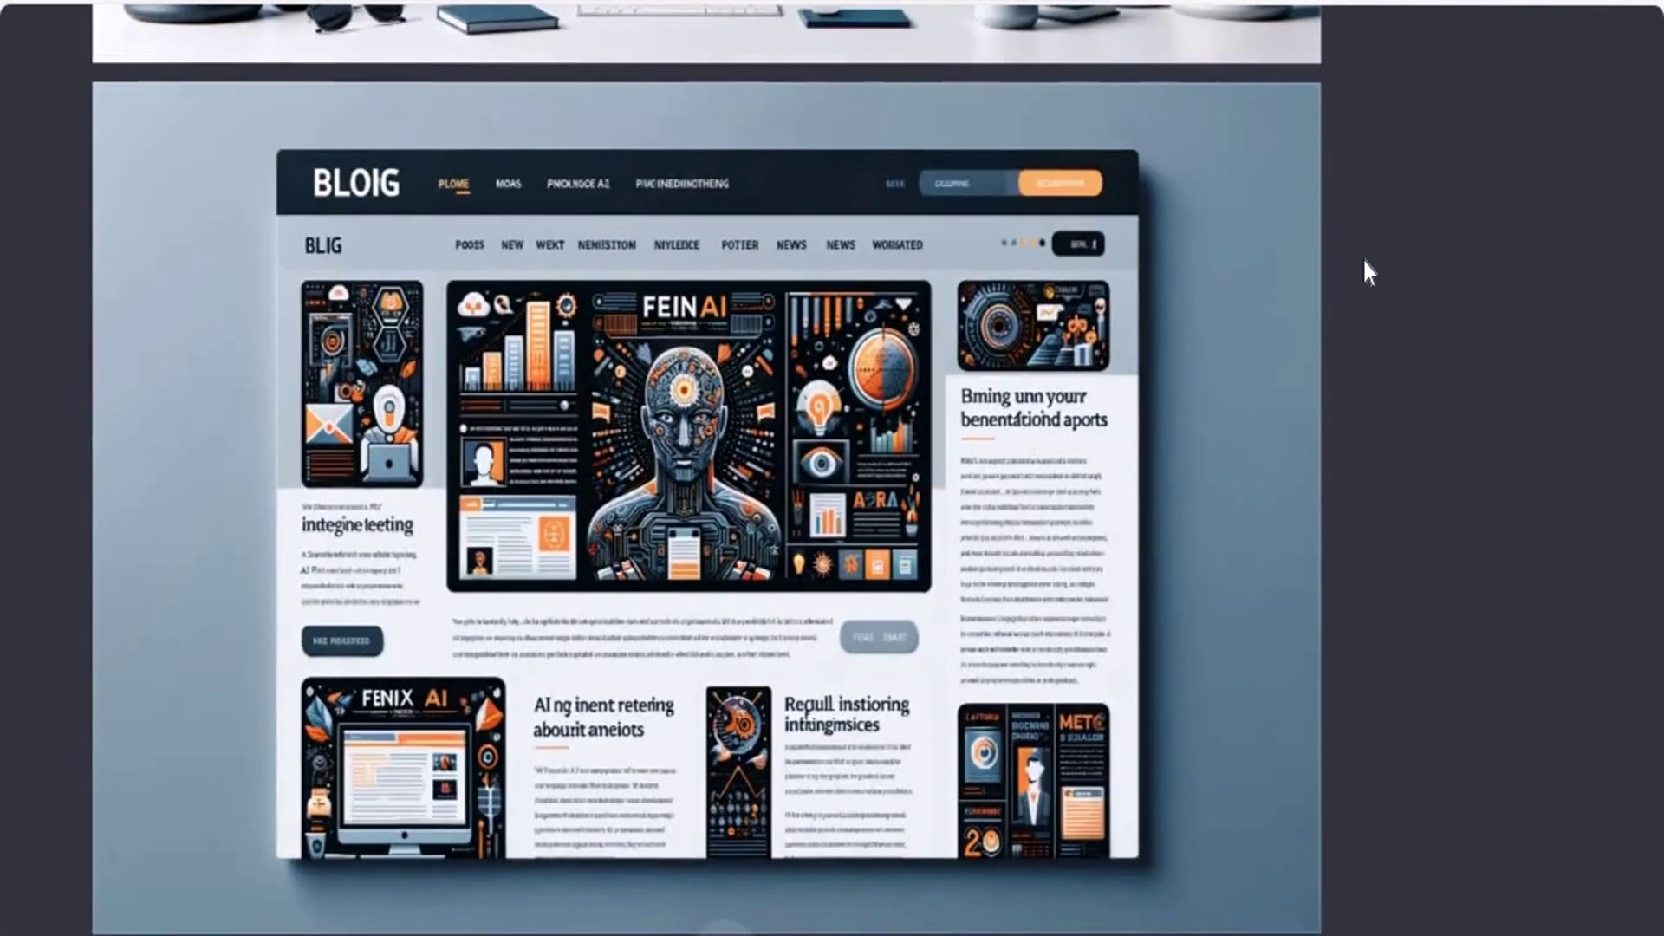
{"action": "scroll", "coordinate": [1449, 279], "scroll_direction": "up", "scroll_amount": 1}
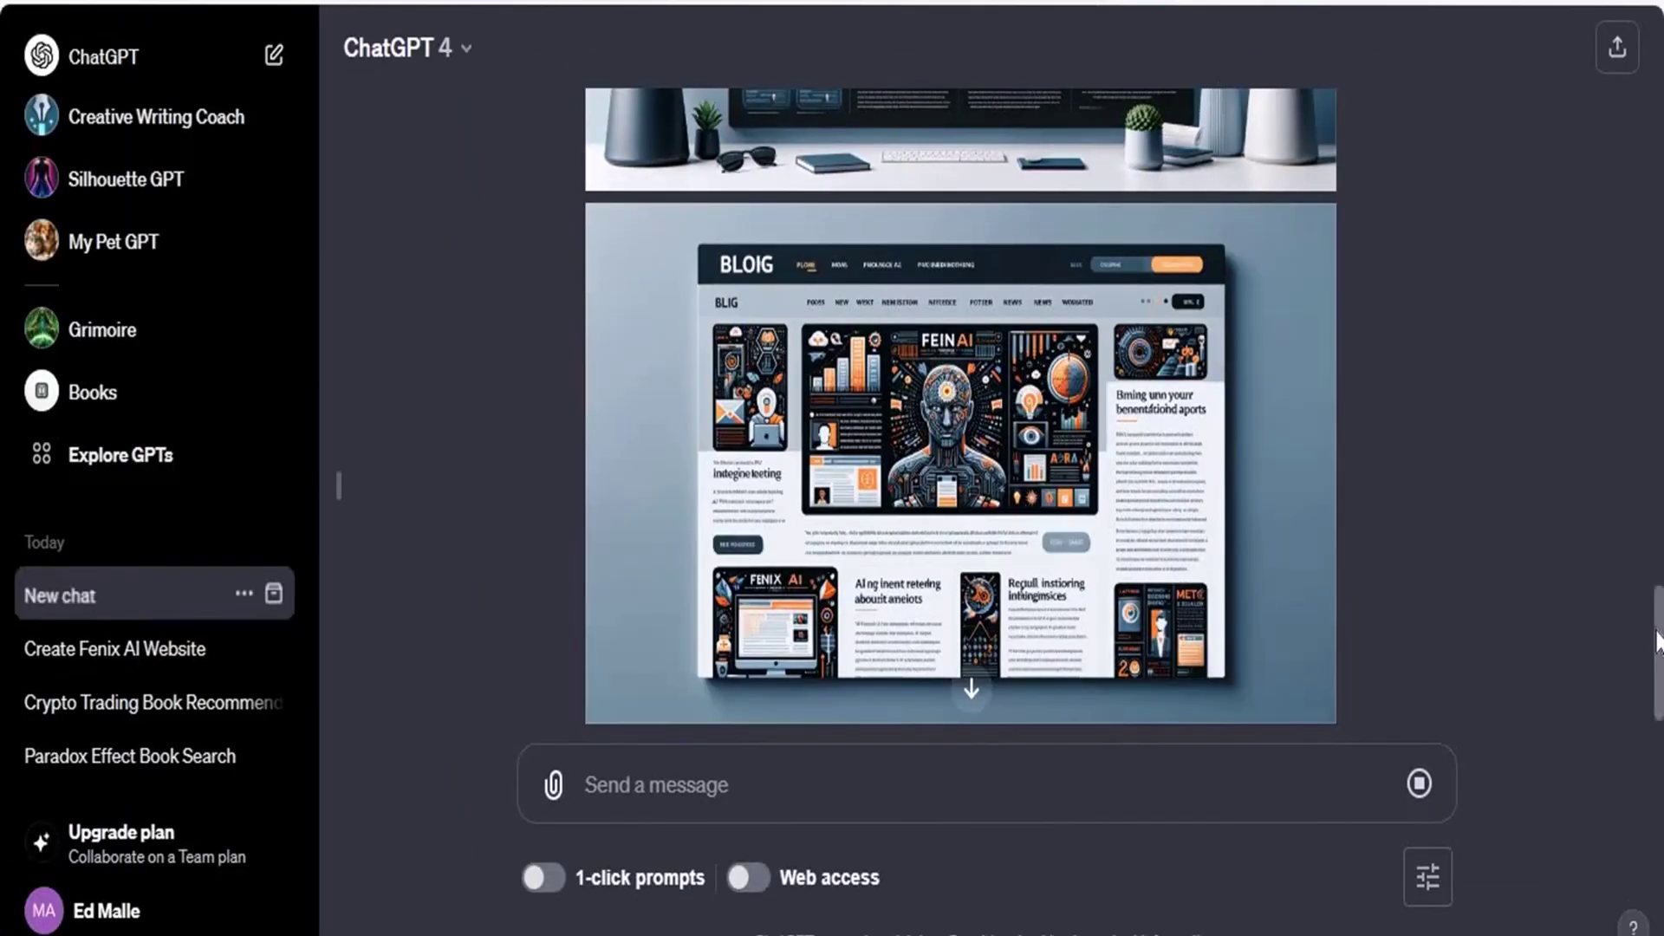
- Check the reply's list of planned website pages and examine the Blog and Contact Us page designs
{"action": "left_click_drag", "start_coordinate": [1658, 643], "coordinate": [1651, 167]}
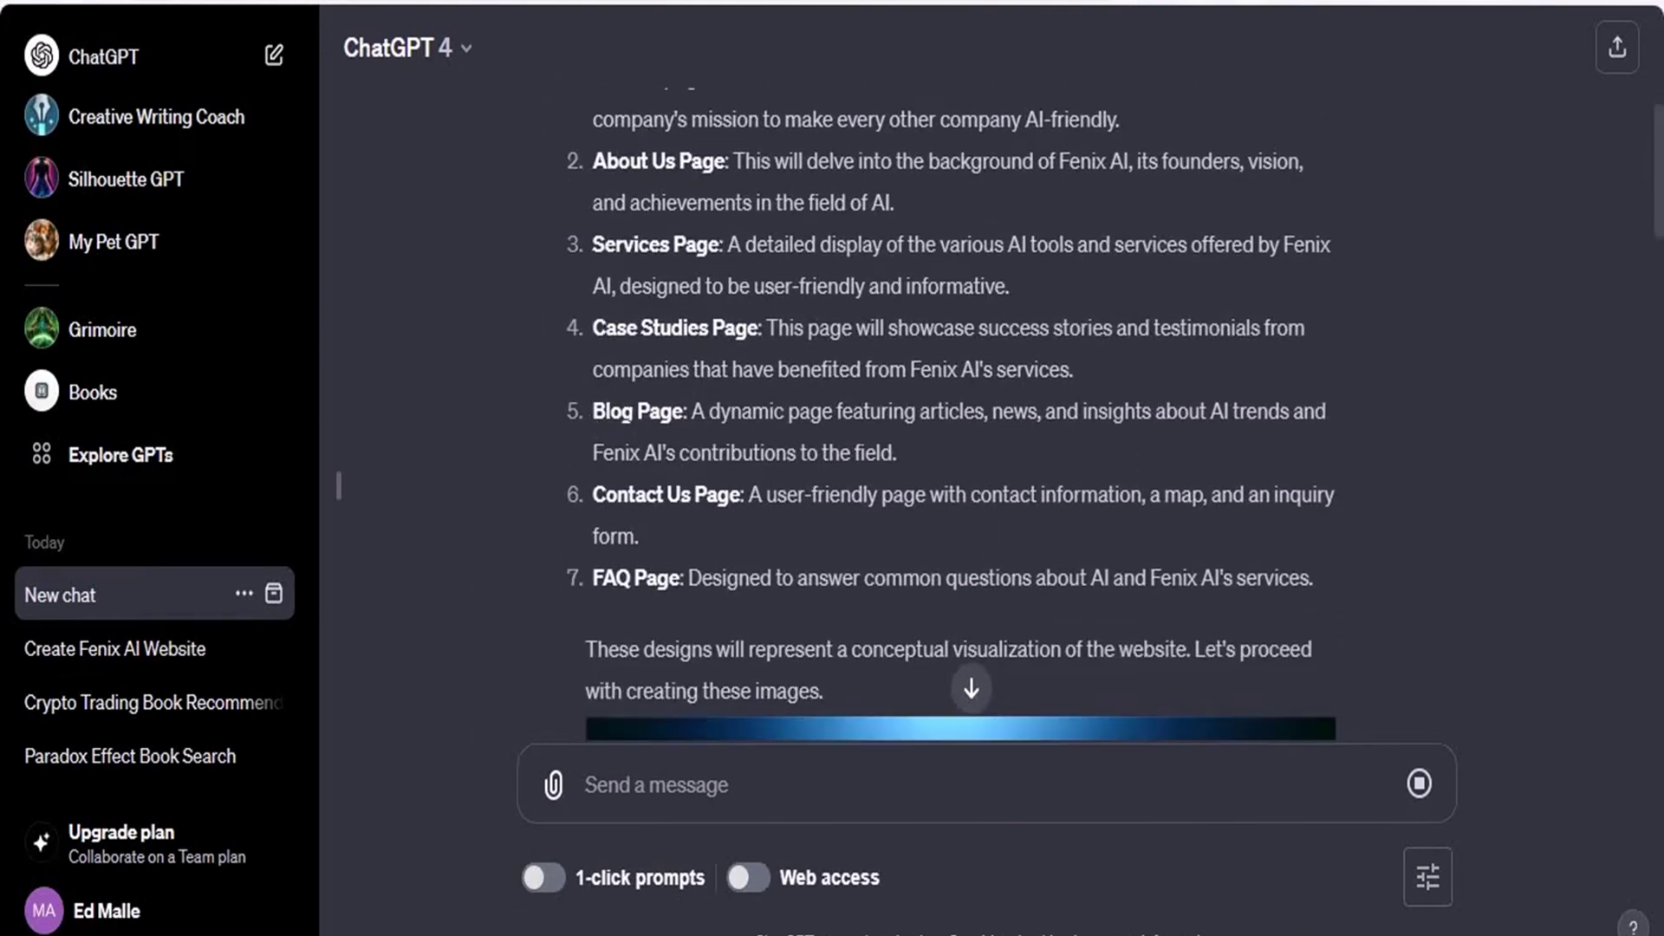
{"action": "left_click", "coordinate": [683, 413]}
{"action": "left_click_drag", "start_coordinate": [1659, 166], "coordinate": [1661, 593]}
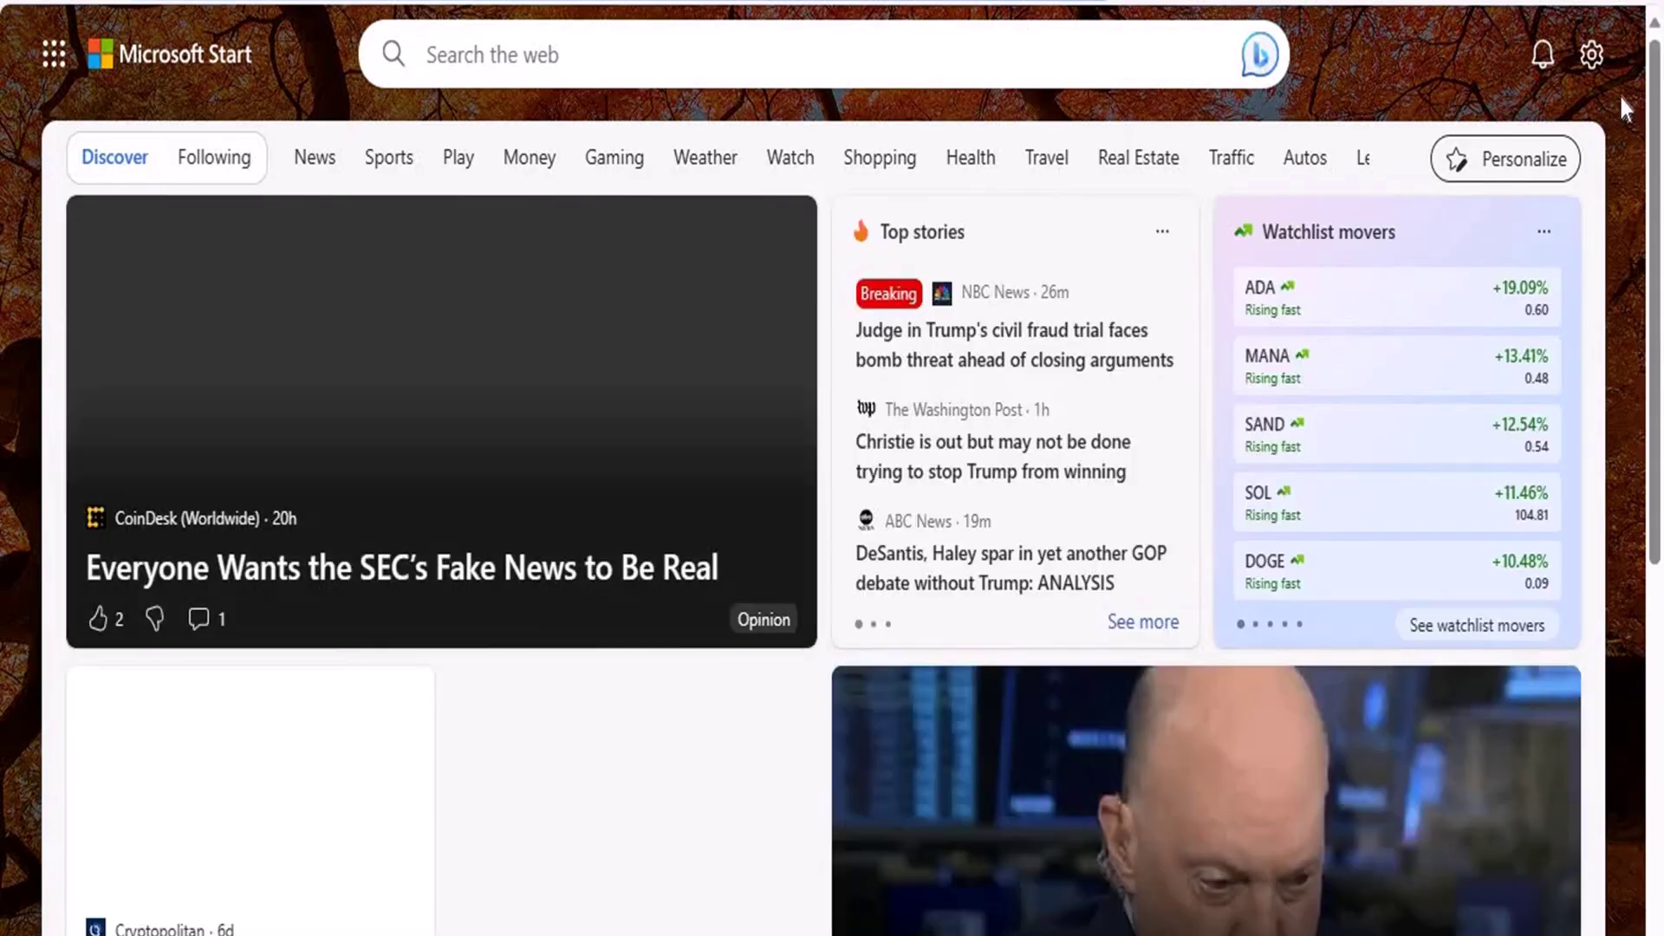
{"action": "mouse_move", "coordinate": [1652, 92]}
{"action": "left_mouse_down"}
{"action": "mouse_move", "coordinate": [1653, 580]}
{"action": "mouse_move", "coordinate": [1653, 78]}
{"action": "left_mouse_up"}
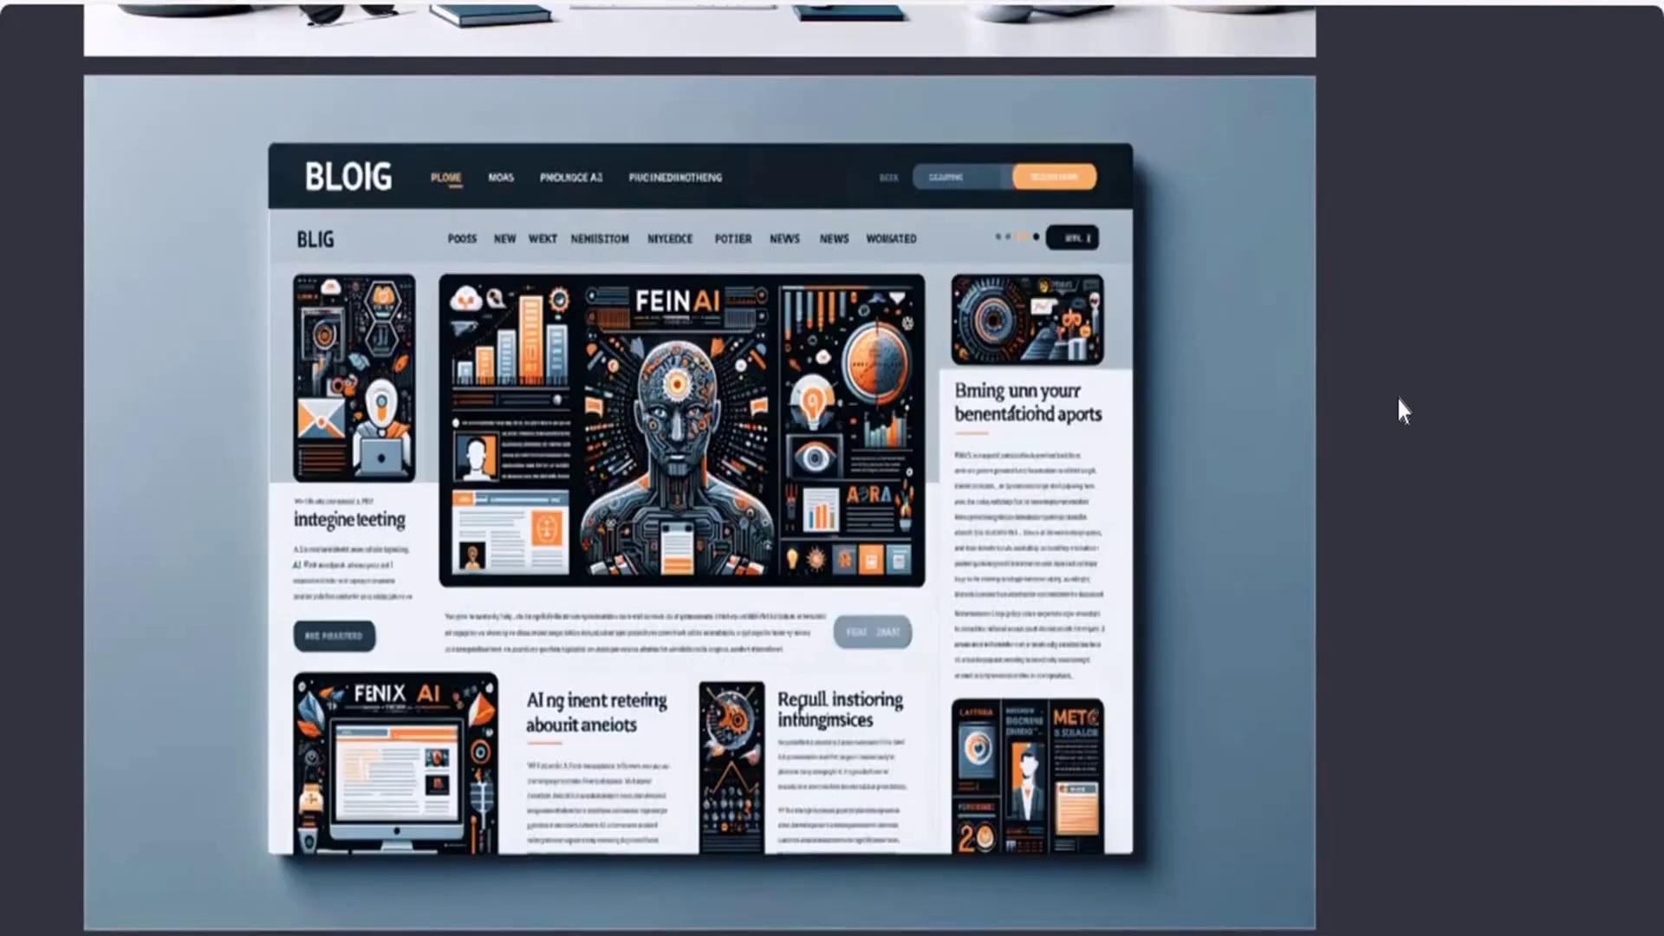
{"action": "scroll", "coordinate": [1397, 396], "scroll_direction": "down", "scroll_amount": 4}
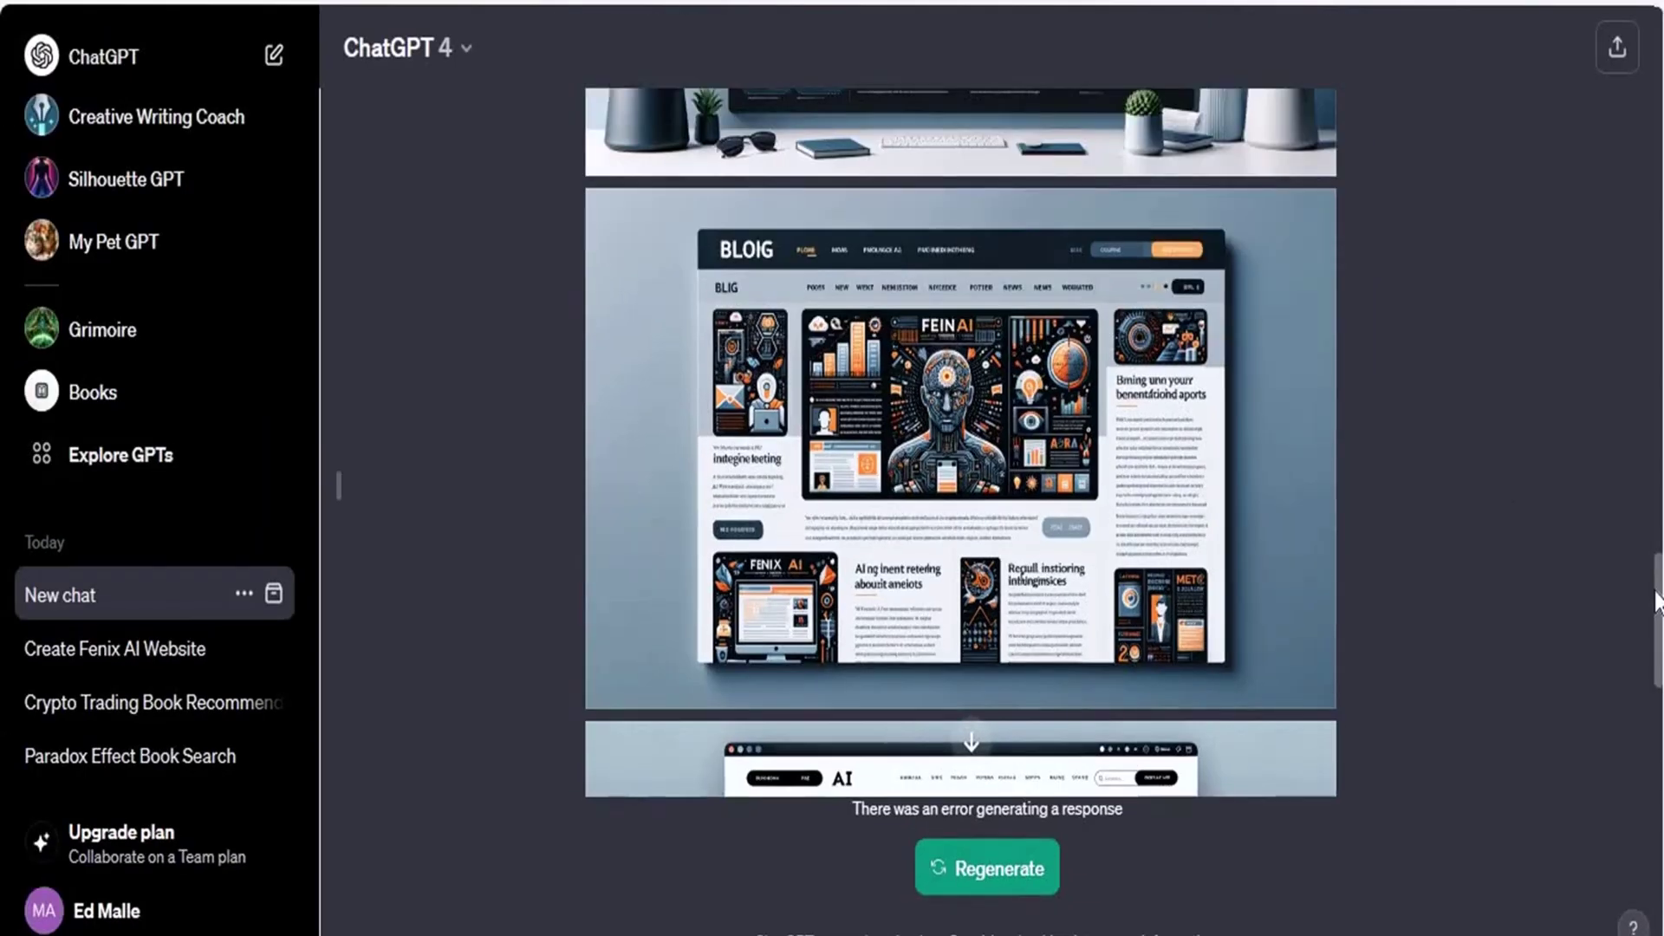
{"action": "left_click_drag", "start_coordinate": [1660, 609], "coordinate": [1662, 696]}
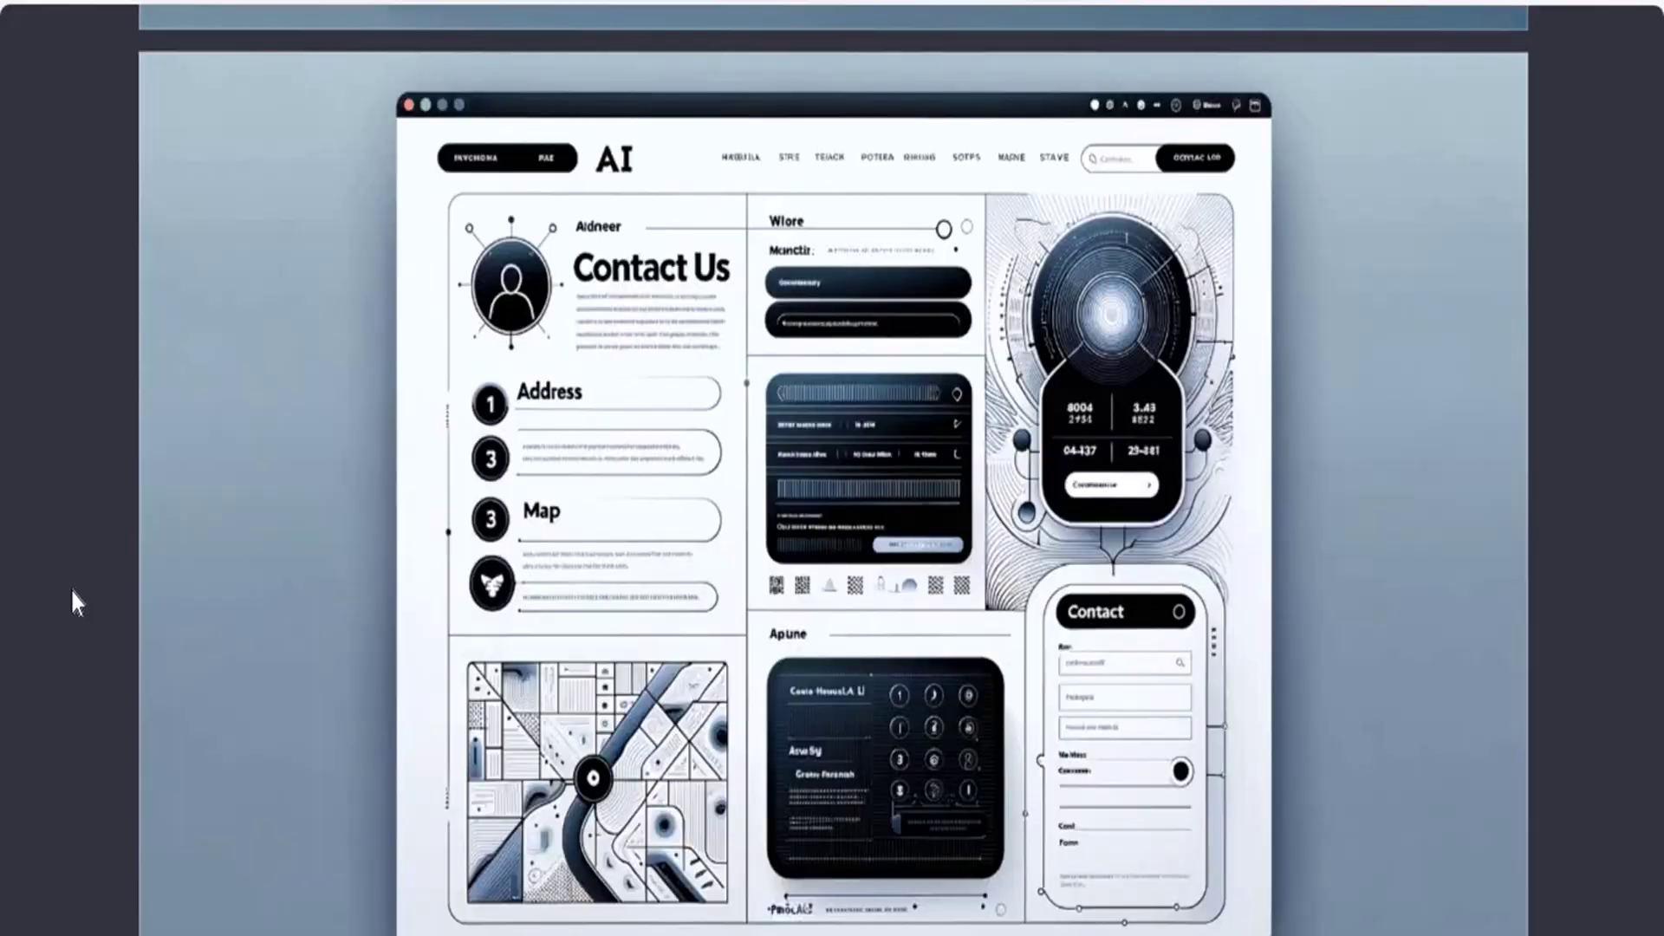
{"action": "left_click", "coordinate": [1598, 413]}
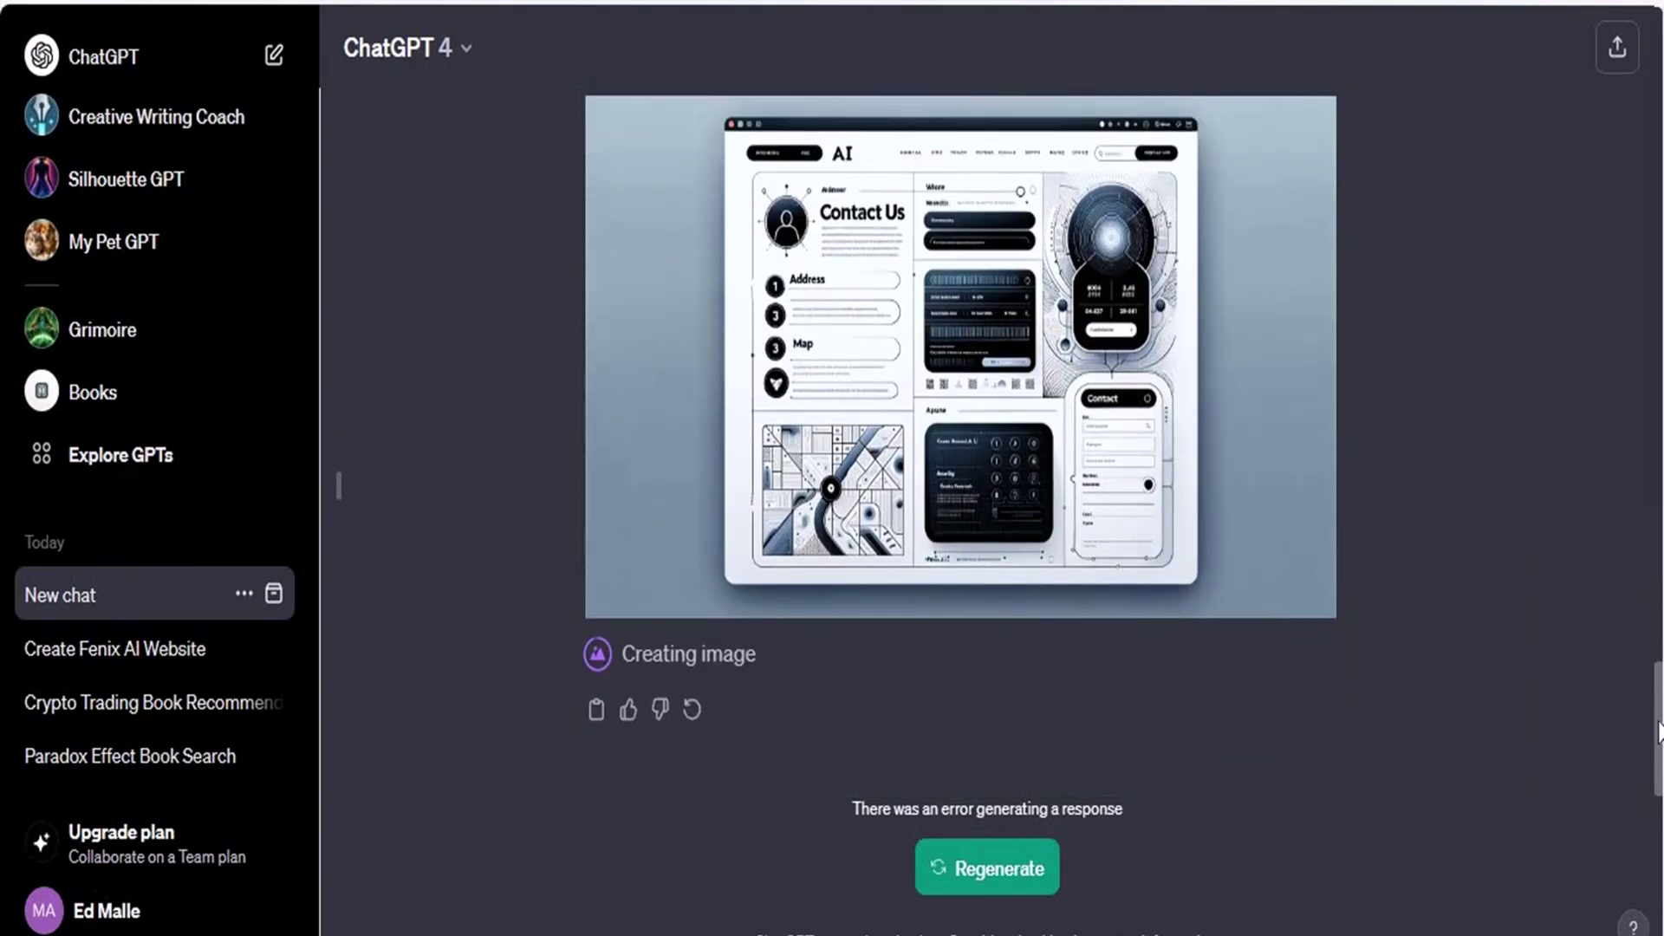
- Regenerate the failed reply and switch between its two versions, returning to the first one
{"action": "left_click", "coordinate": [1023, 902]}
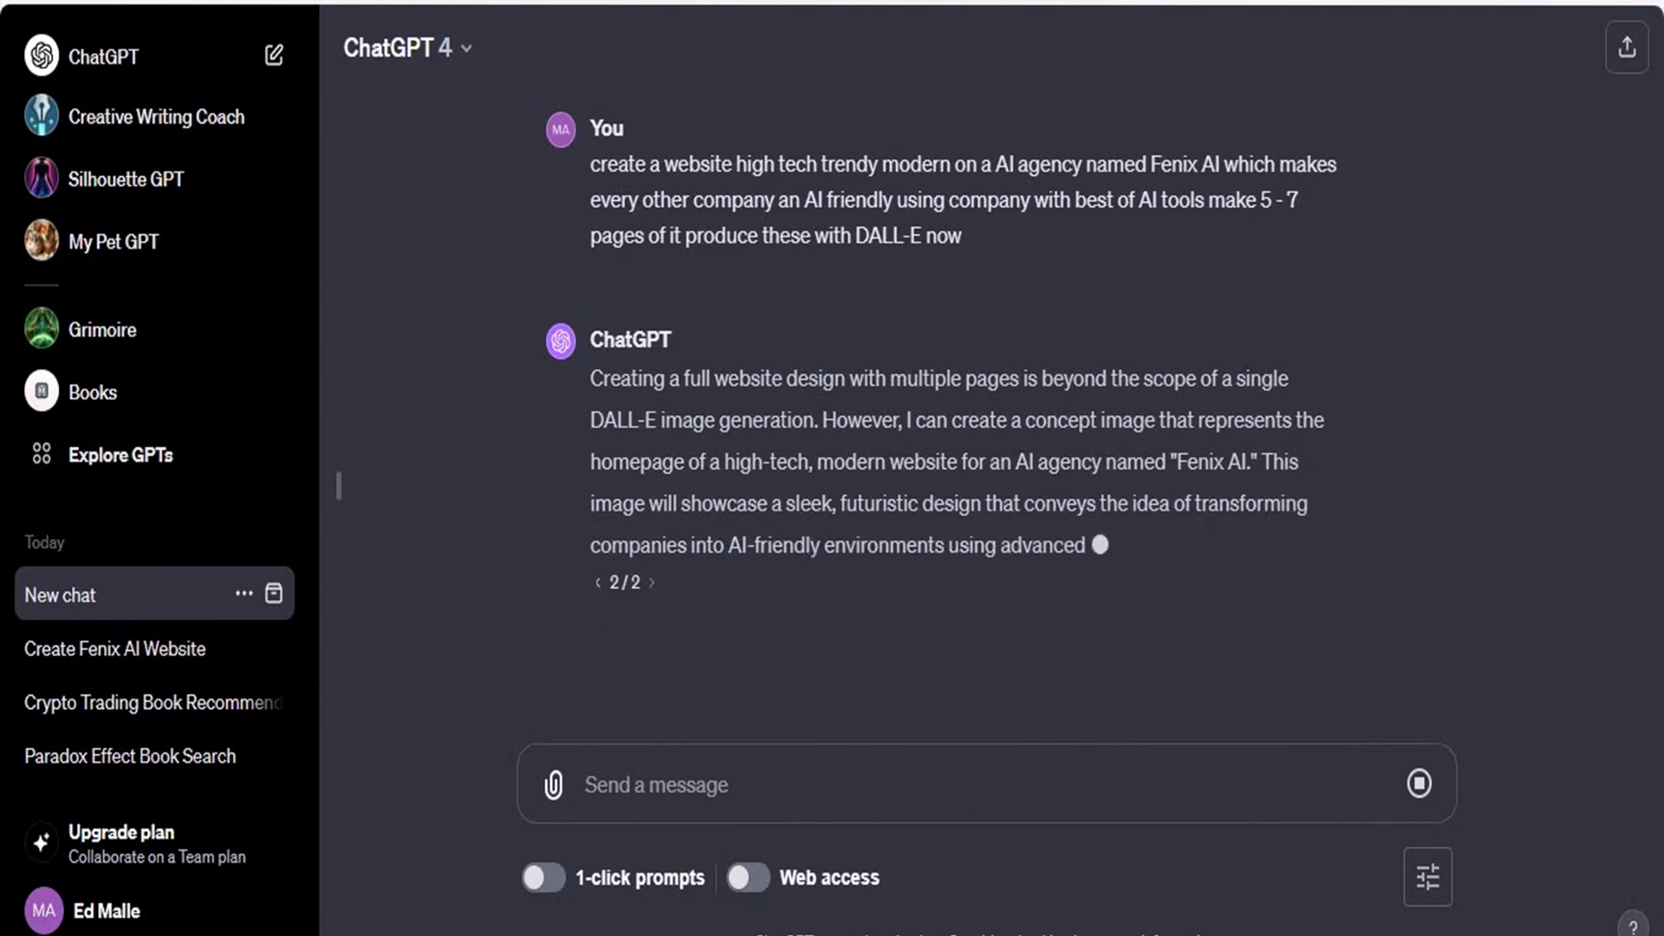
{"action": "left_click", "coordinate": [595, 585]}
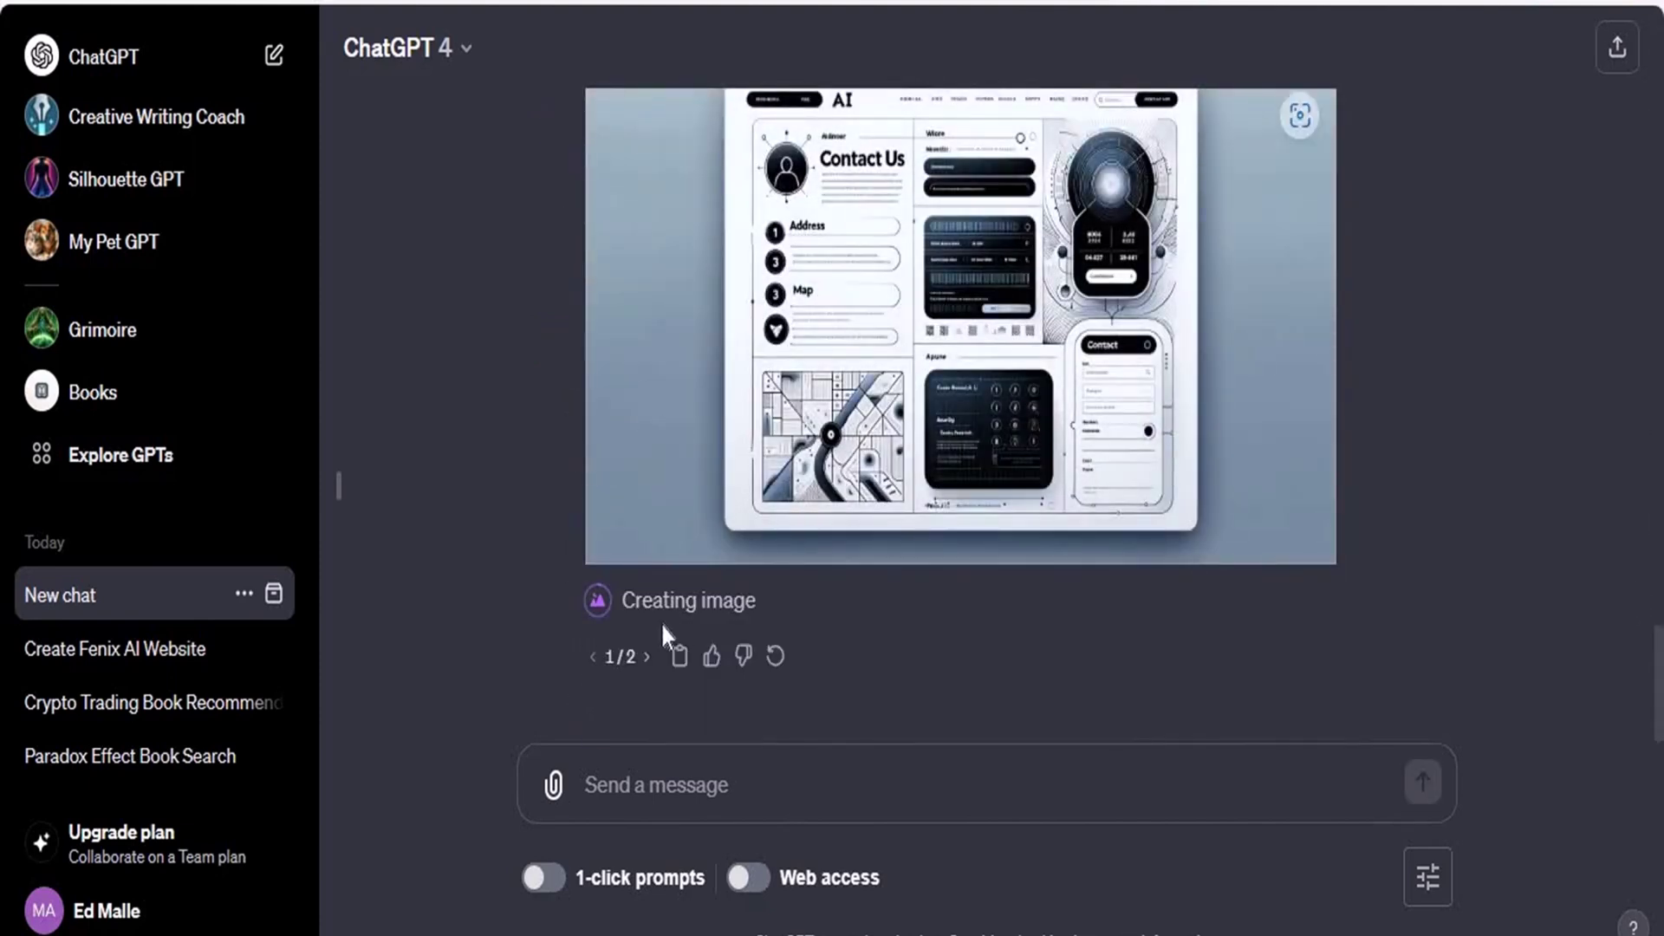
{"action": "left_click", "coordinate": [647, 656]}
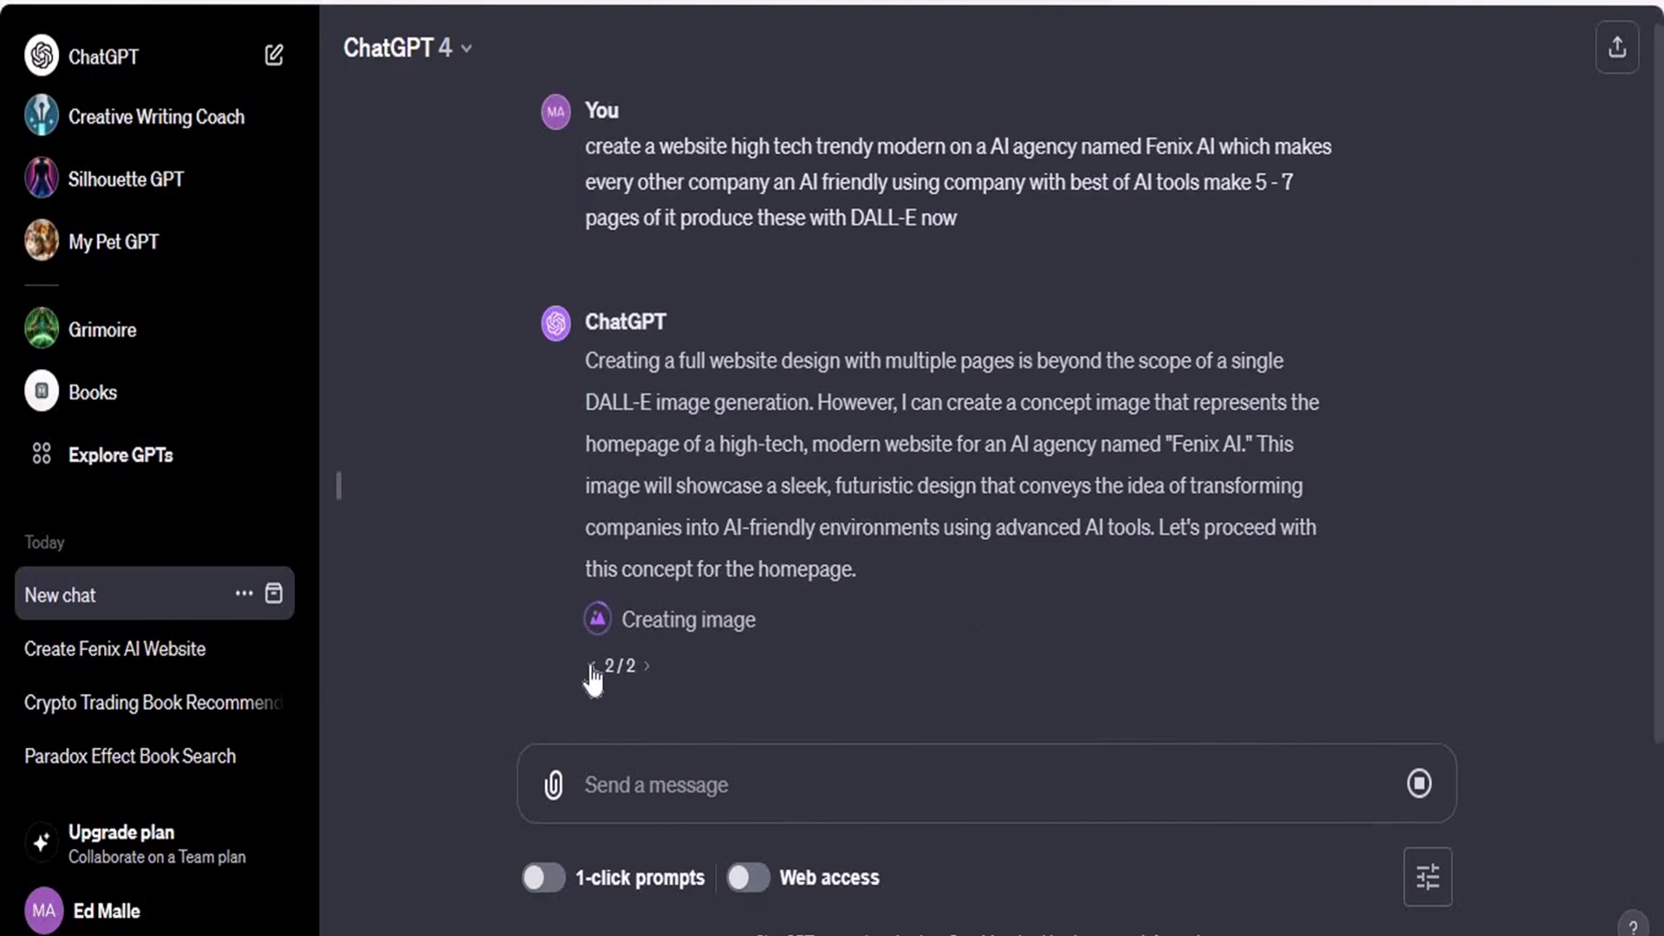
{"action": "left_click", "coordinate": [592, 669]}
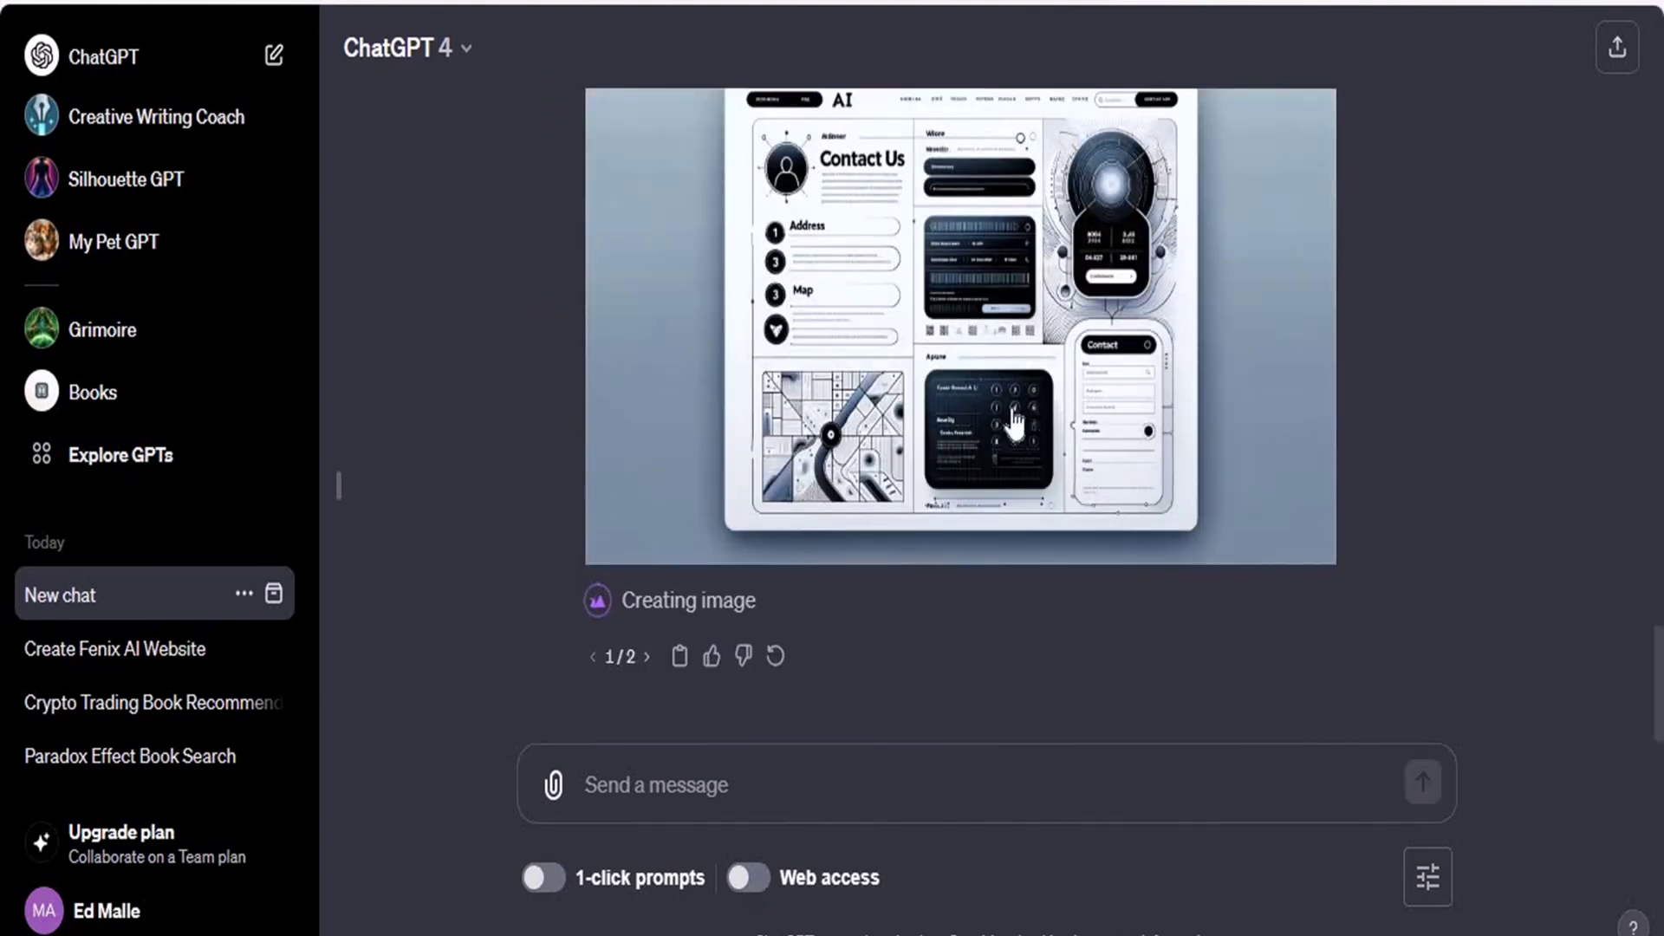
- Look back through the first version's designs from the Contact Us page up to the homepage
{"action": "scroll", "coordinate": [970, 684], "scroll_direction": "up", "scroll_amount": 2}
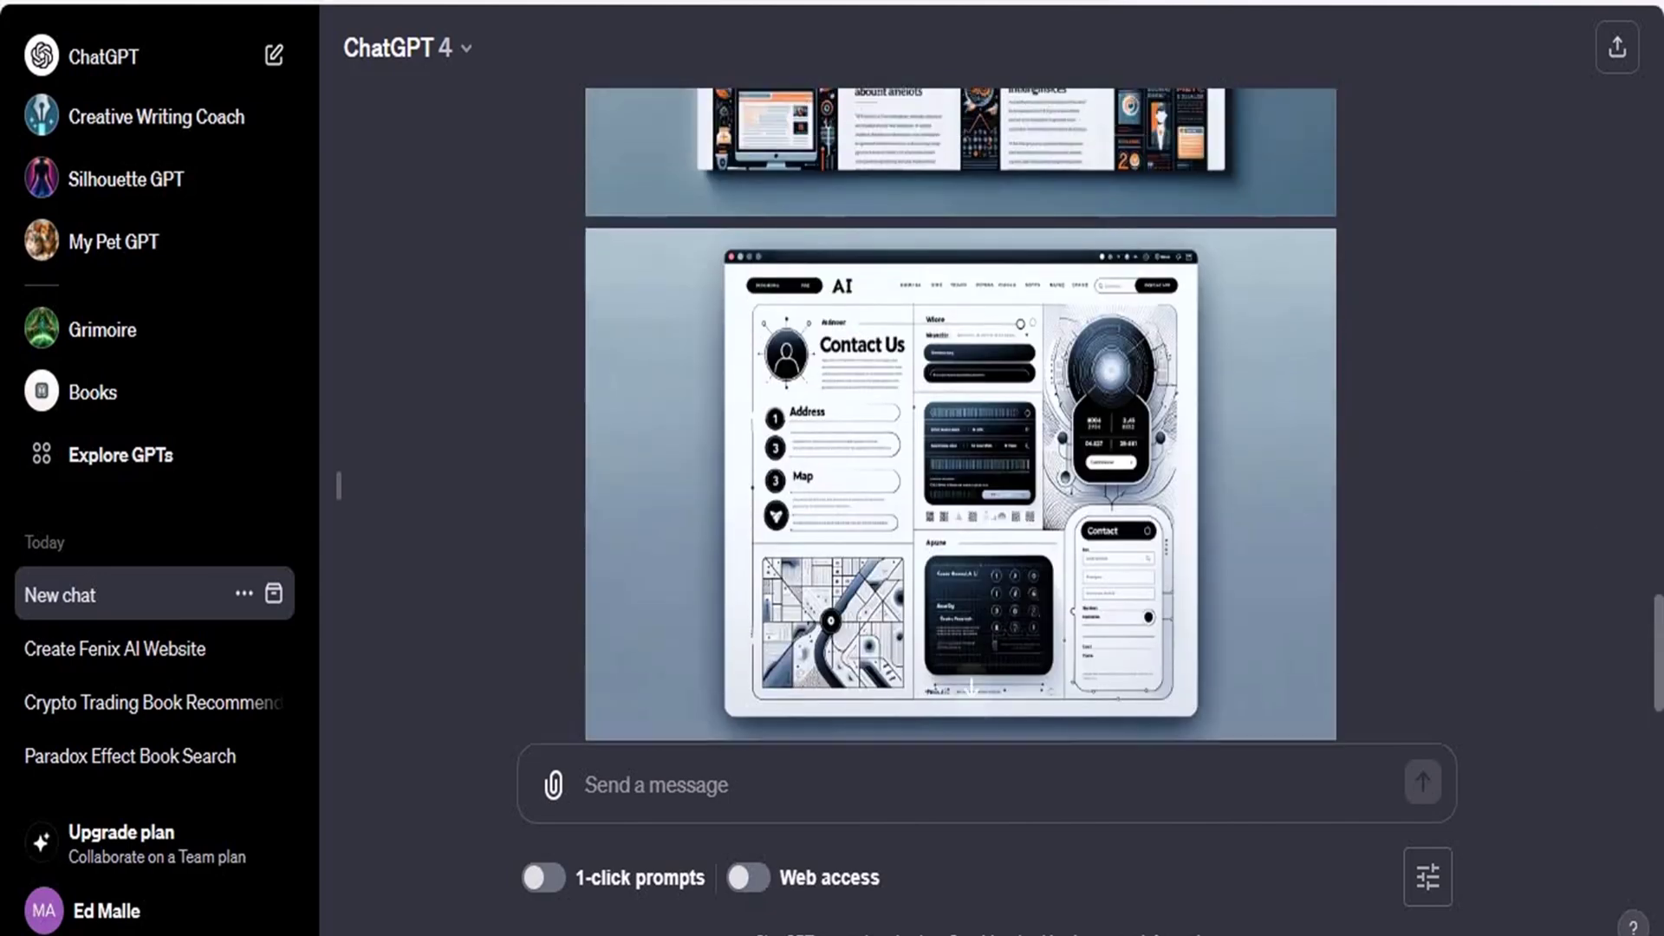
{"action": "scroll", "coordinate": [970, 685], "scroll_direction": "up", "scroll_amount": 10}
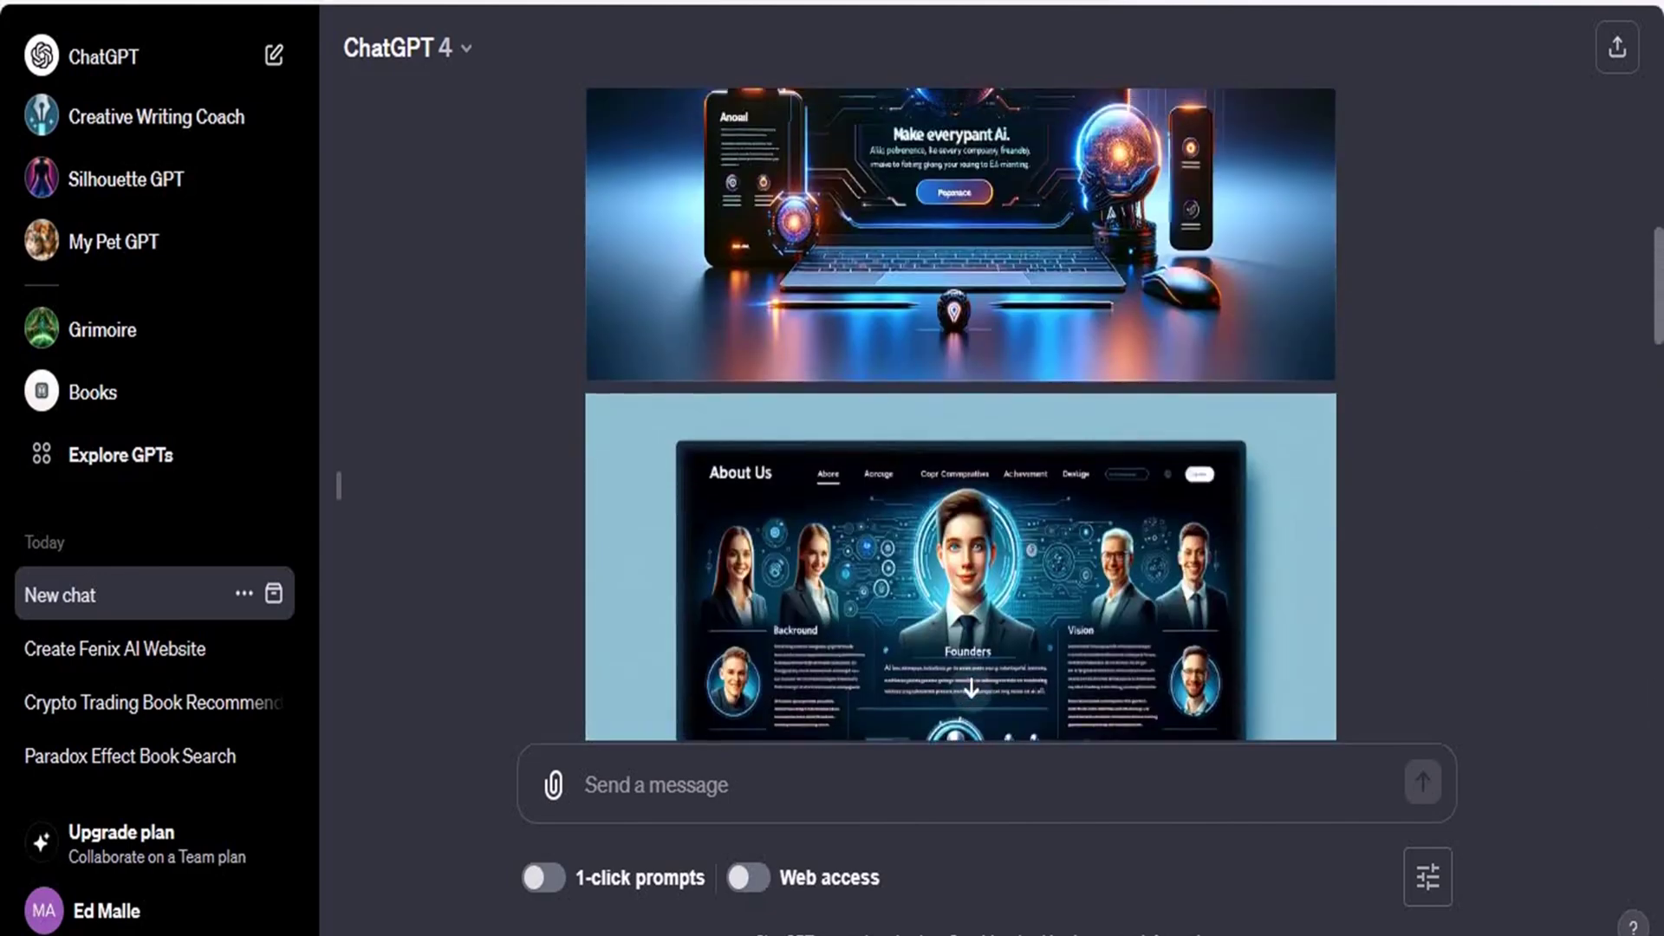
{"action": "mouse_move", "coordinate": [1659, 241]}
{"action": "left_mouse_down"}
{"action": "mouse_move", "coordinate": [1648, 209]}
{"action": "mouse_move", "coordinate": [1645, 232]}
{"action": "left_mouse_up"}
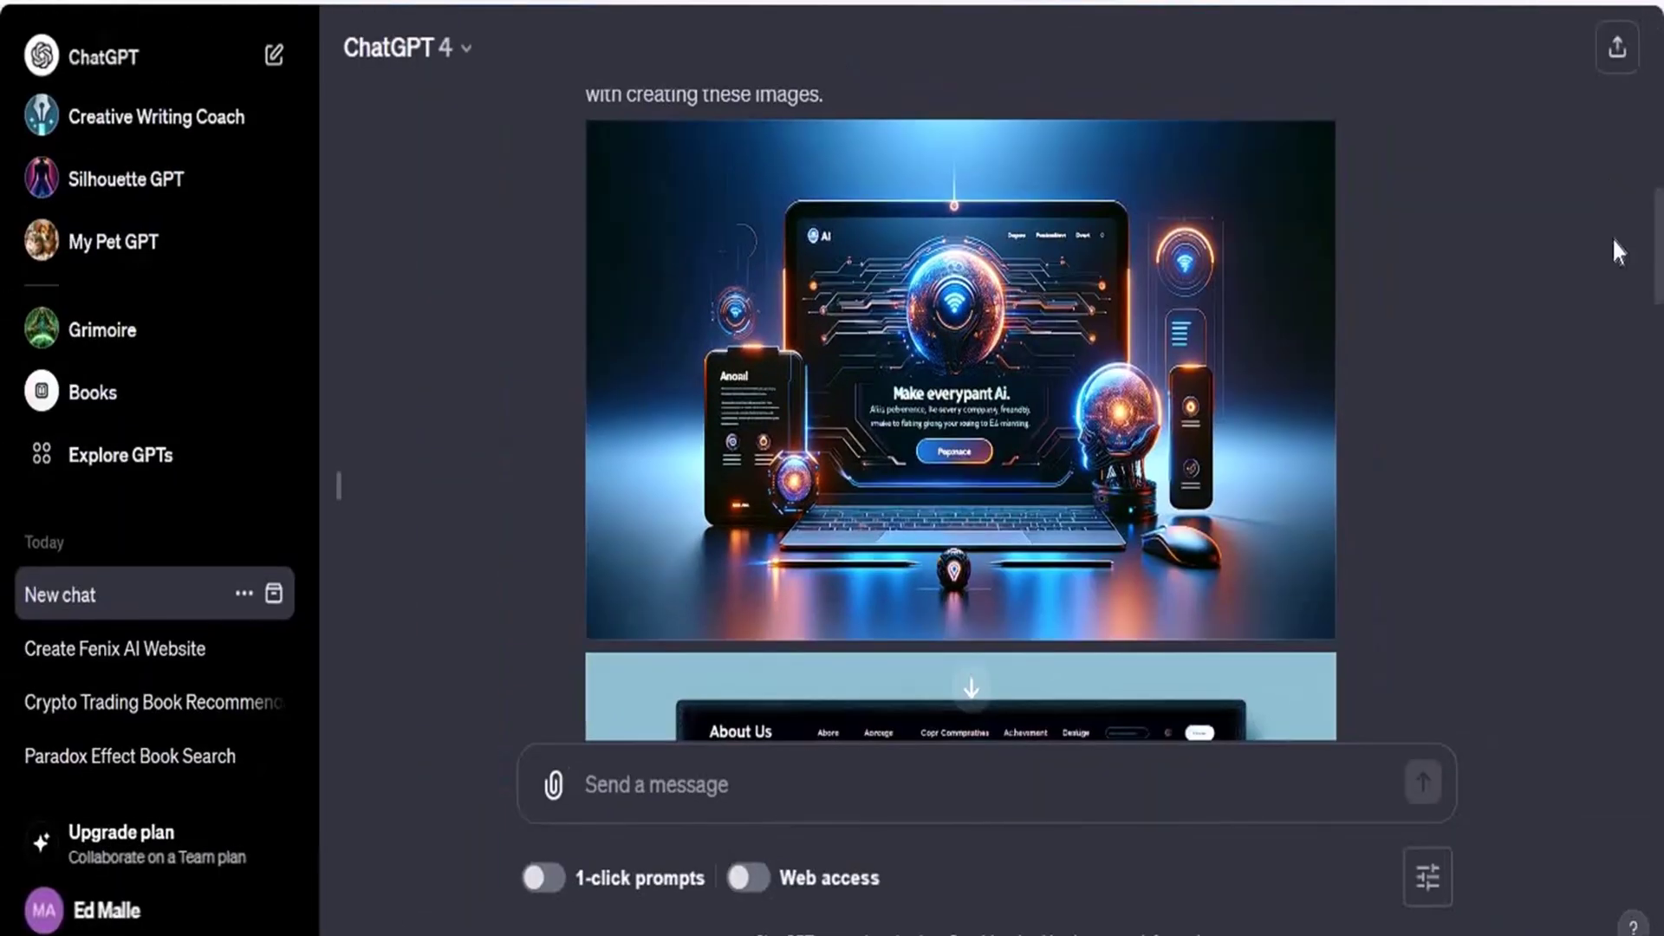
{"action": "scroll", "coordinate": [1649, 316], "scroll_direction": "down", "scroll_amount": 5}
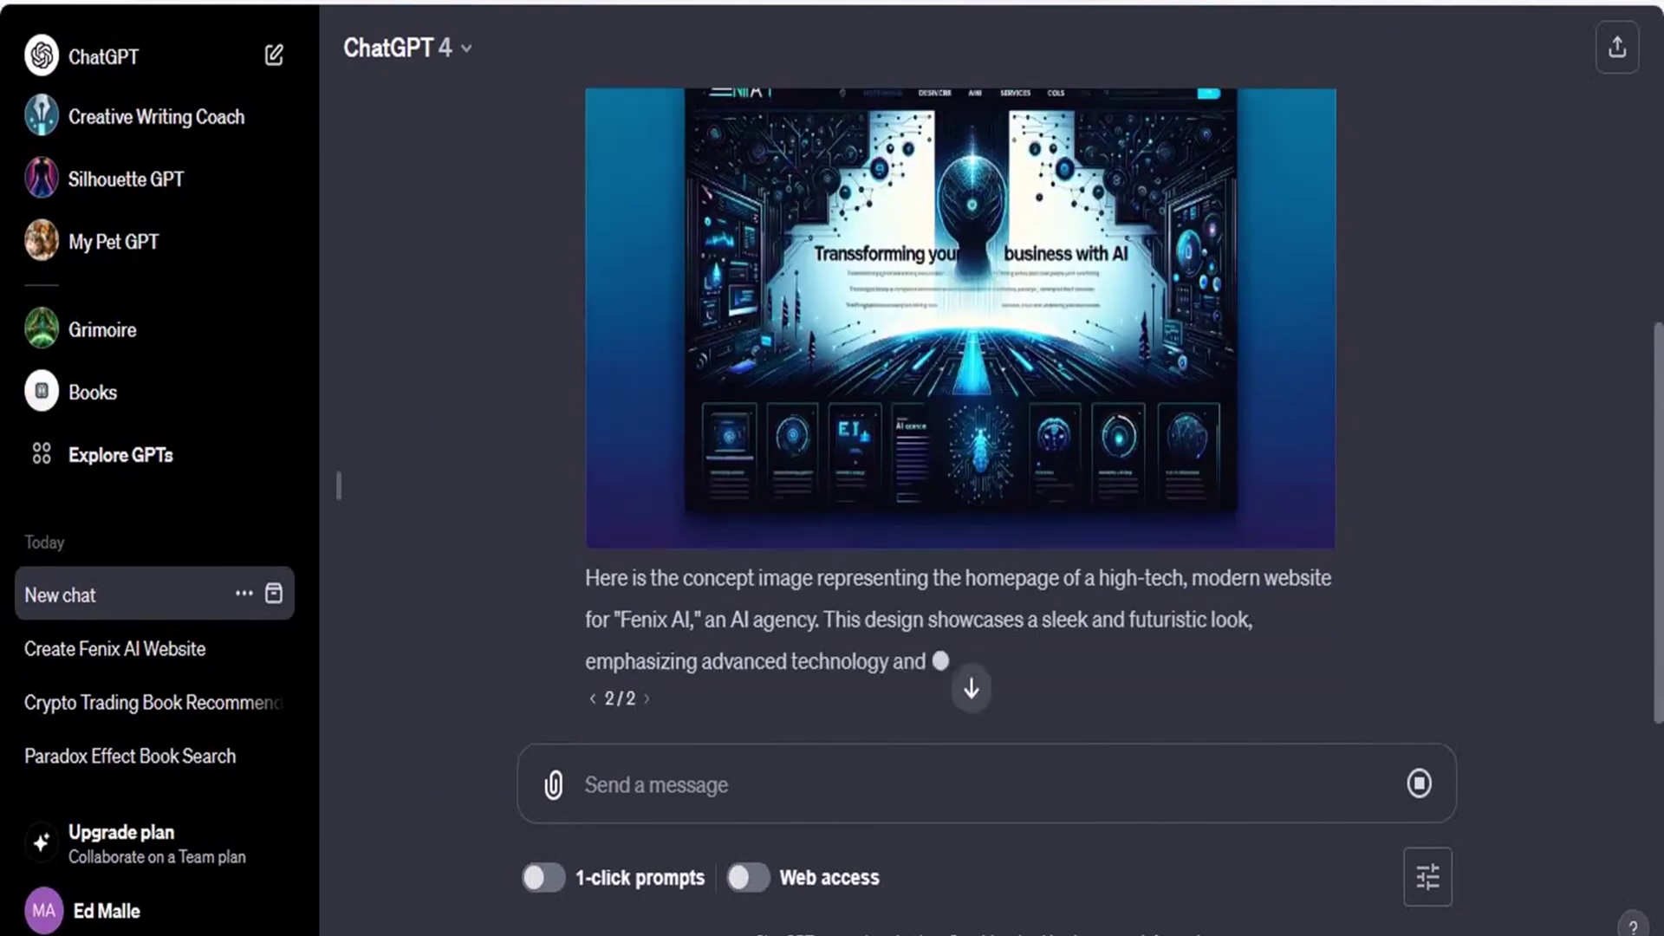
- Examine the regenerated reply's homepage concept image and read the text around it
{"action": "scroll", "coordinate": [1660, 387], "scroll_direction": "up", "scroll_amount": 4}
{"action": "scroll", "coordinate": [1660, 388], "scroll_direction": "up", "scroll_amount": 3}
{"action": "scroll", "coordinate": [1660, 388], "scroll_direction": "down", "scroll_amount": 7}
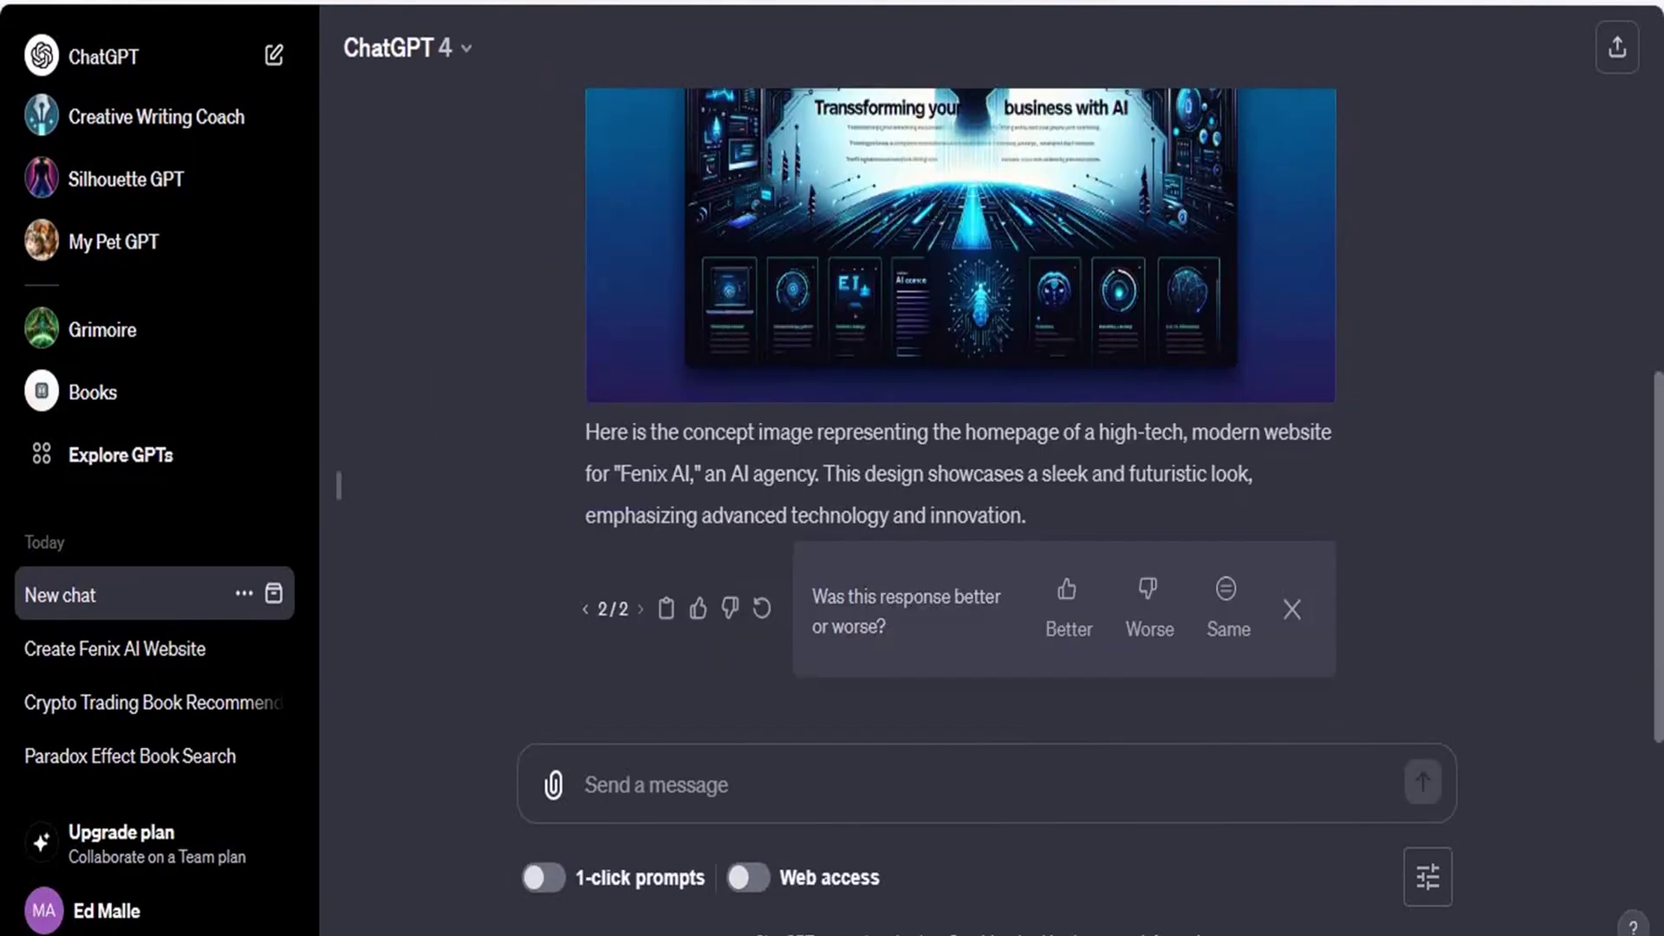
{"action": "scroll", "coordinate": [960, 416], "scroll_direction": "up", "scroll_amount": 4}
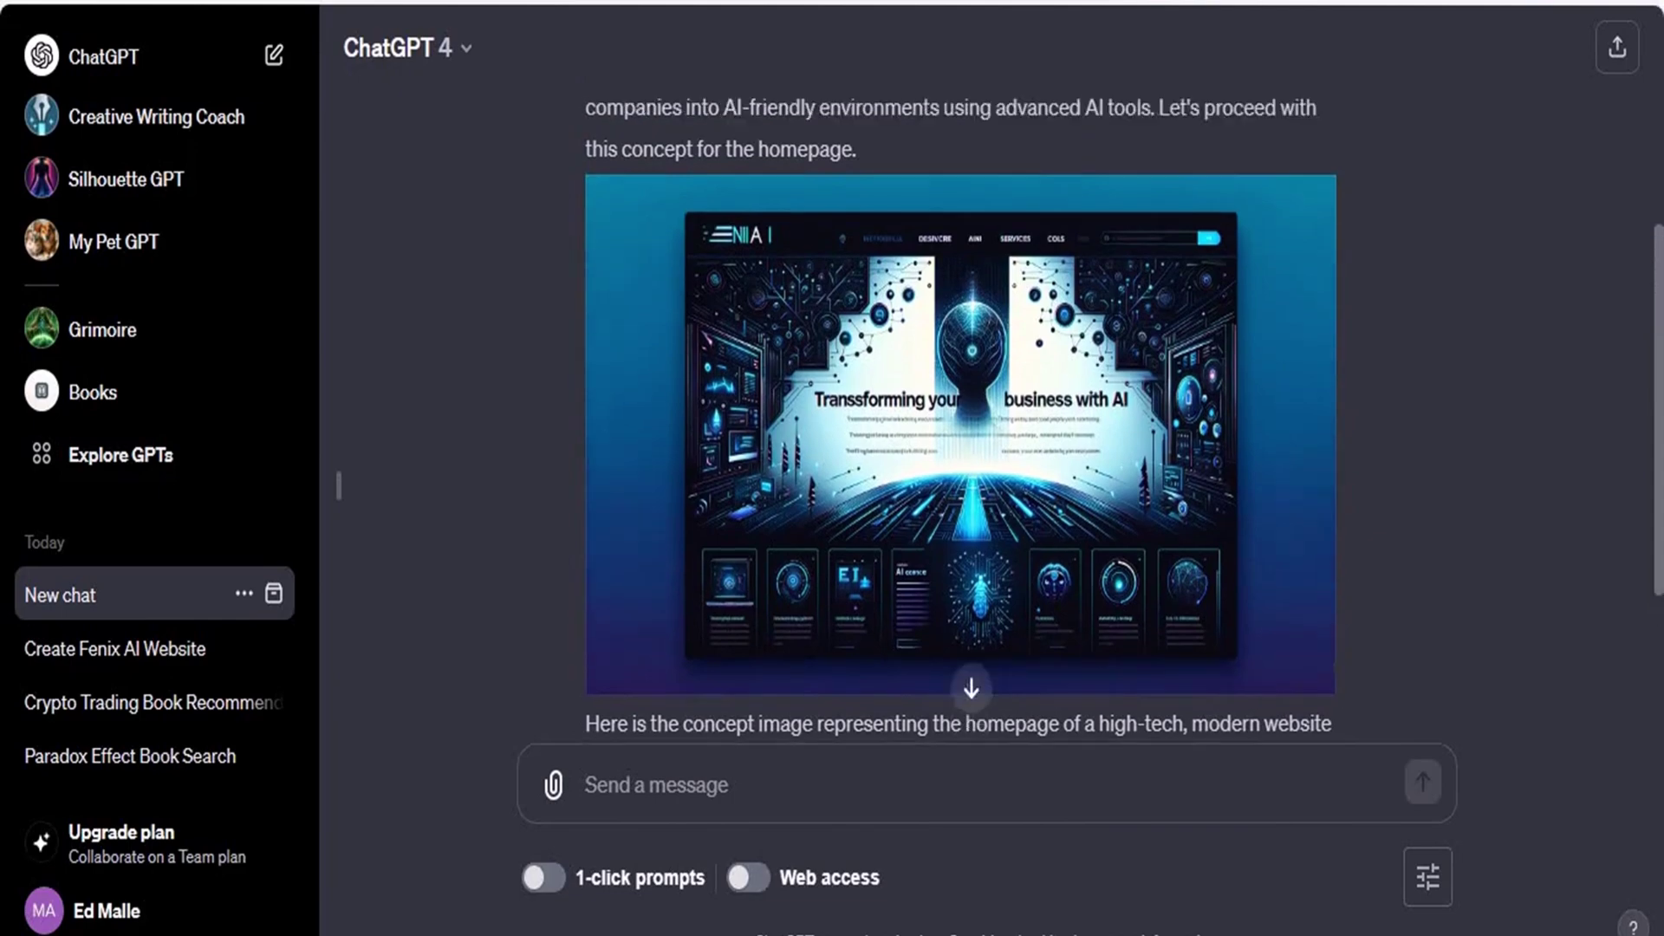
{"action": "scroll", "coordinate": [960, 416], "scroll_direction": "up", "scroll_amount": 4}
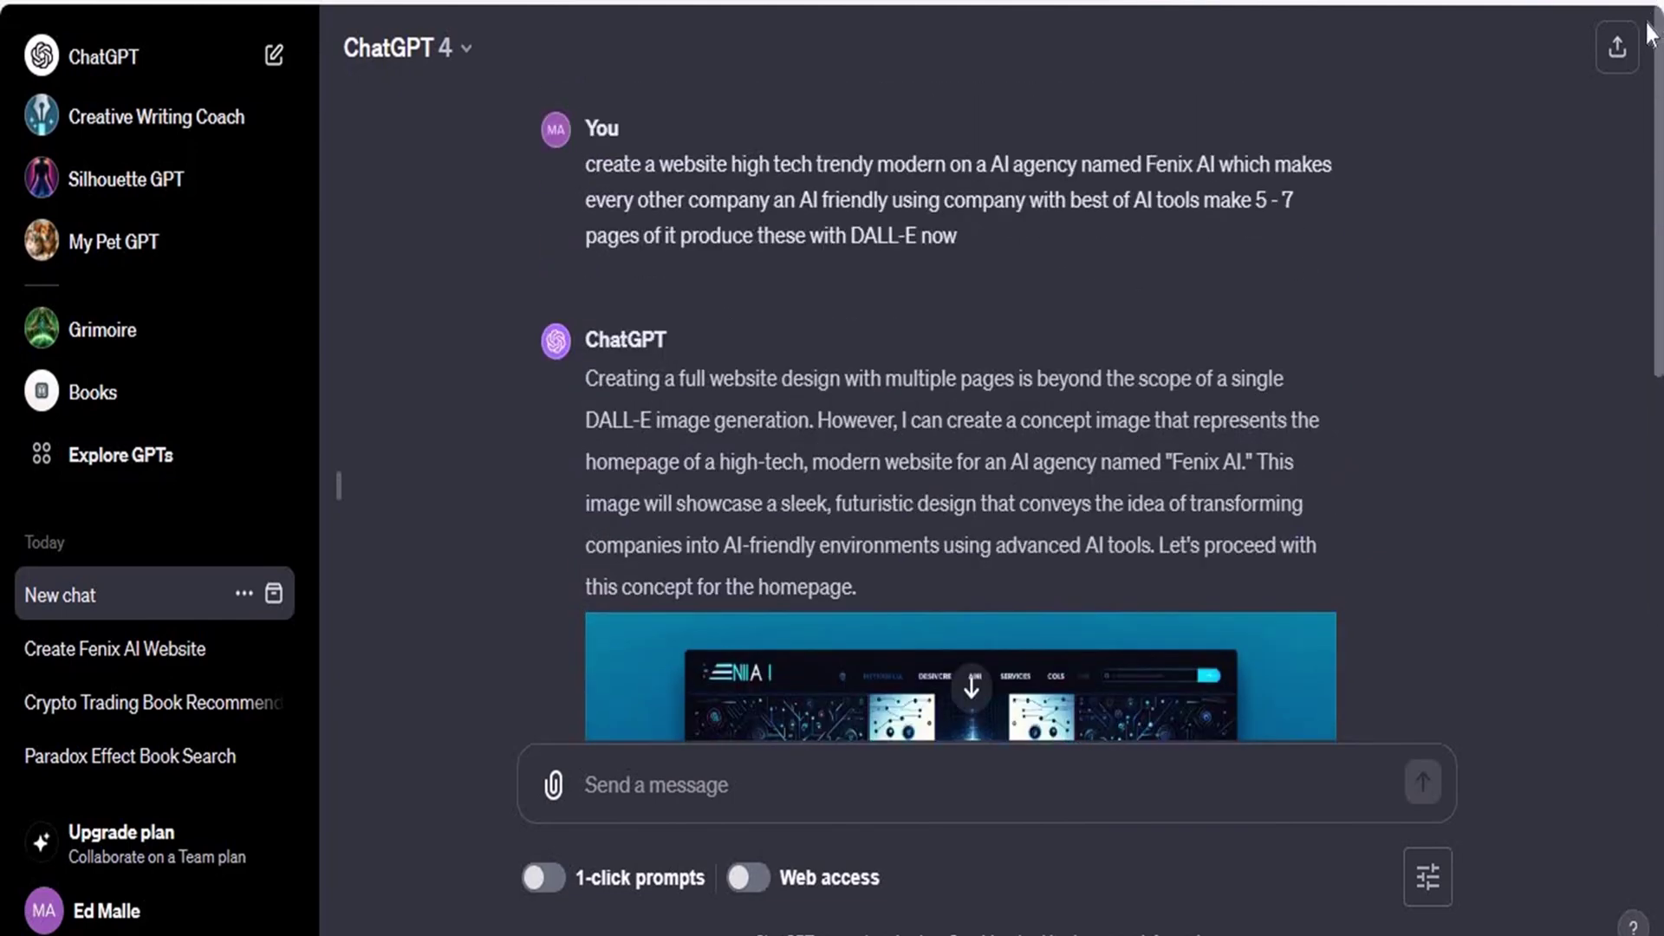
{"action": "scroll", "coordinate": [1647, 251], "scroll_direction": "down", "scroll_amount": 4}
{"action": "scroll", "coordinate": [1479, 319], "scroll_direction": "down", "scroll_amount": 1}
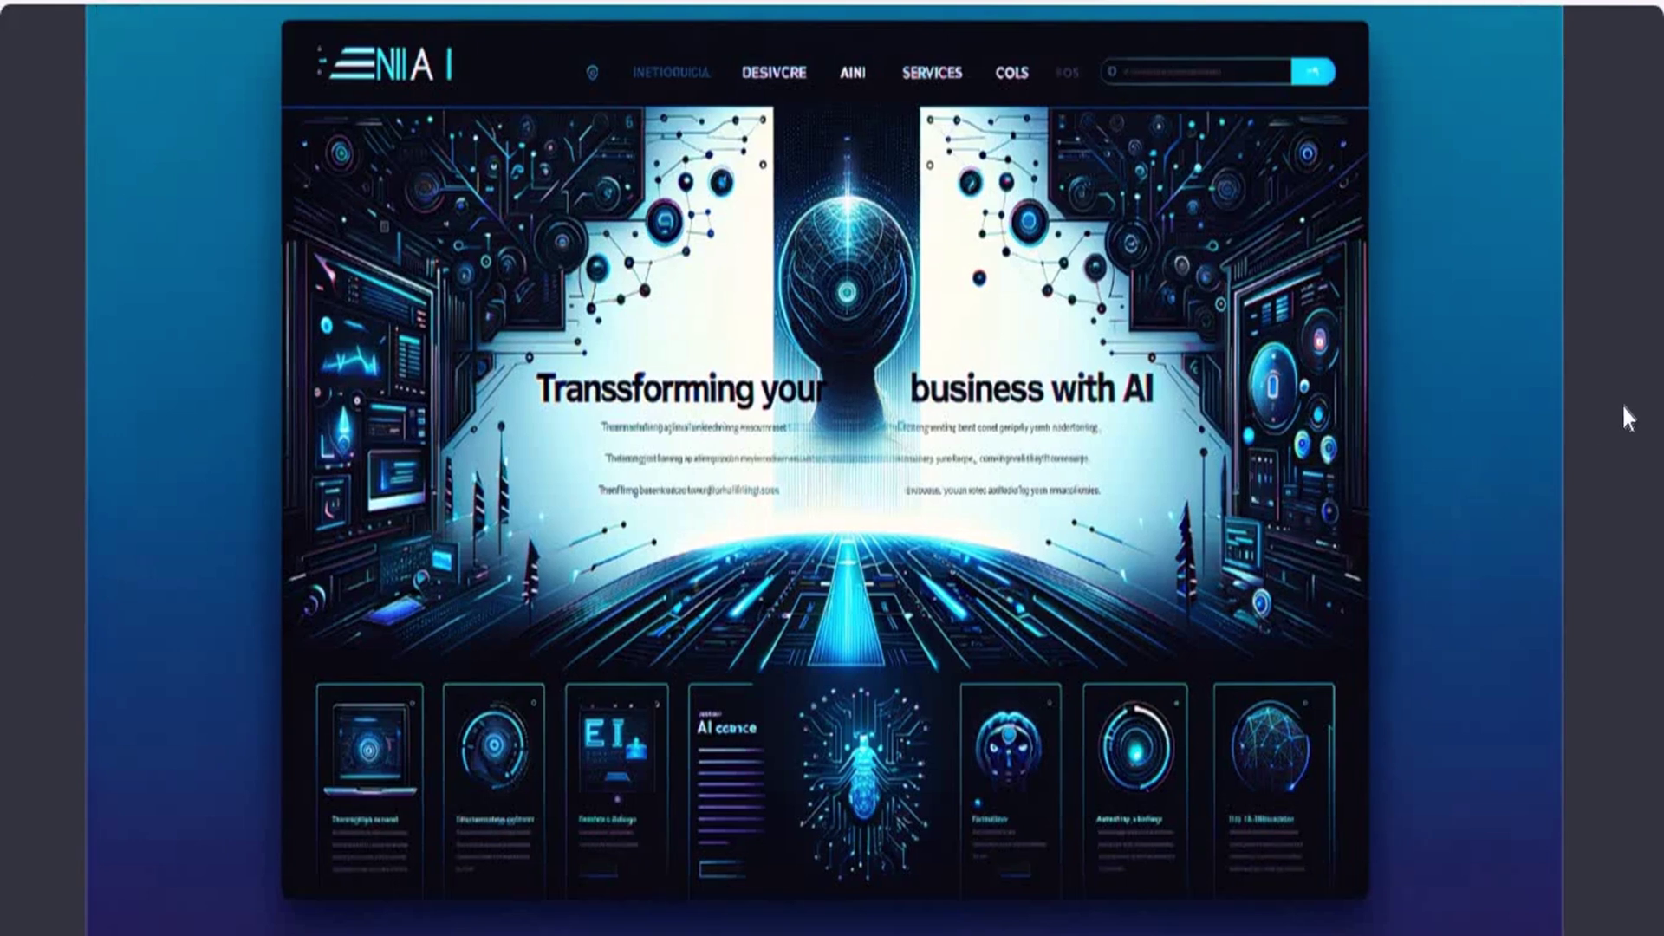
- Return to the first version of the reply and view its Contact Us and About Us designs
{"action": "left_click", "coordinate": [1621, 403]}
{"action": "left_click_drag", "start_coordinate": [1659, 539], "coordinate": [1659, 664]}
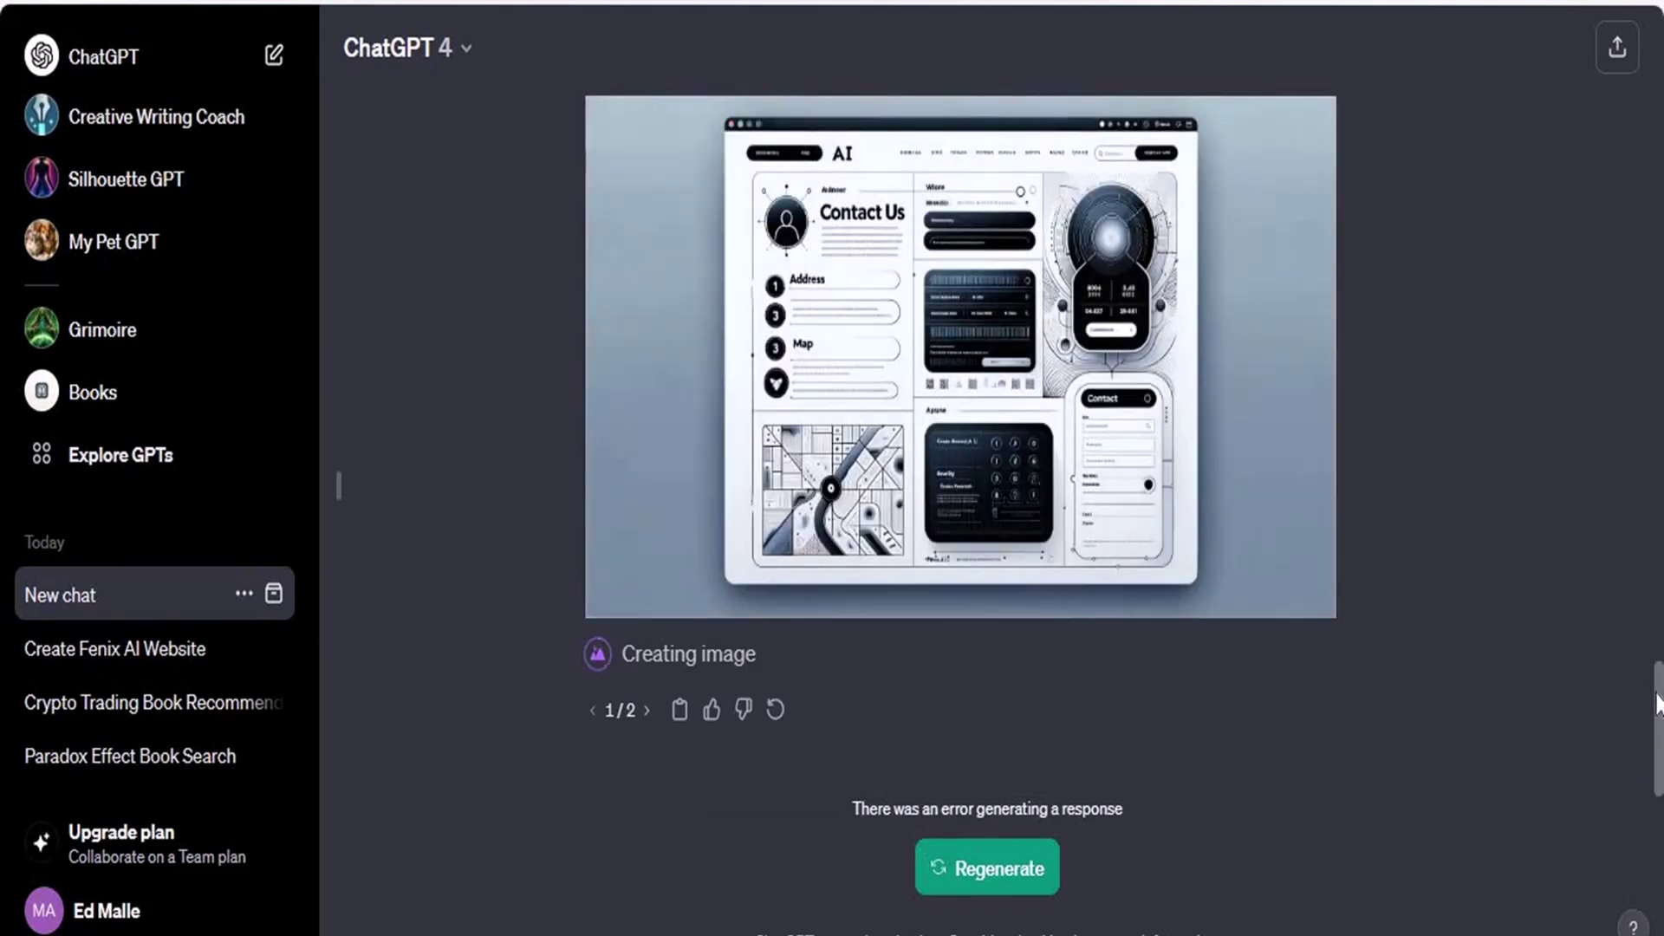
{"action": "left_click_drag", "start_coordinate": [1658, 712], "coordinate": [1659, 337]}
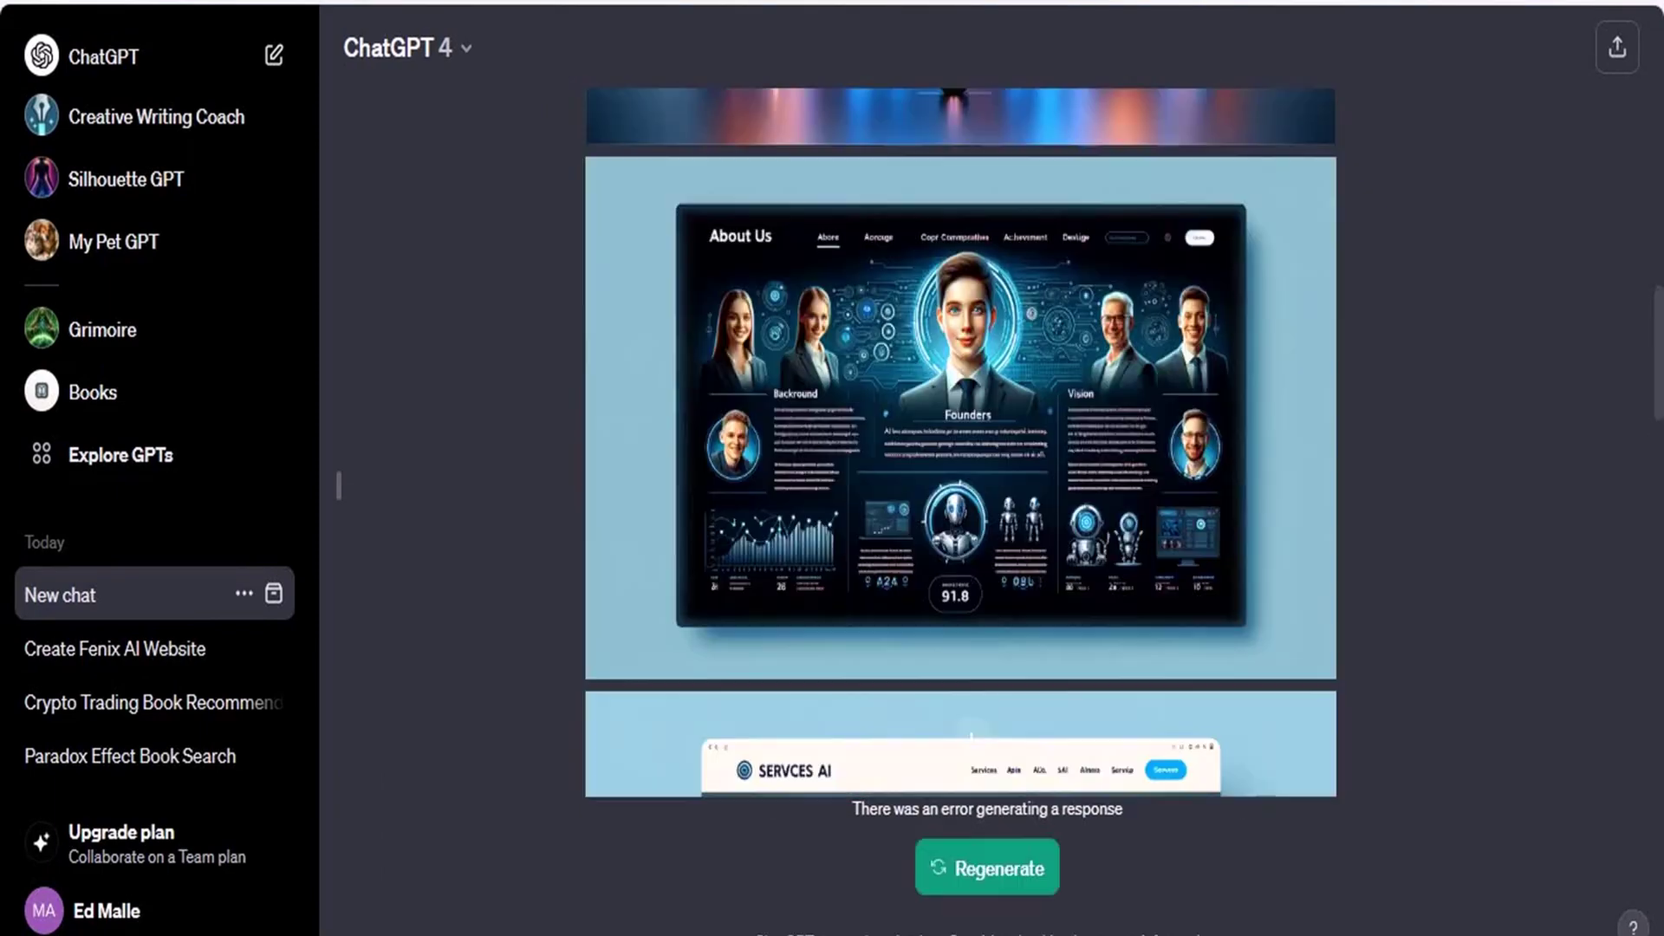
- Open the downloaded DALL-E homepage design in the image viewer and zoom in and out to inspect it
{"action": "left_click", "coordinate": [1533, 5]}
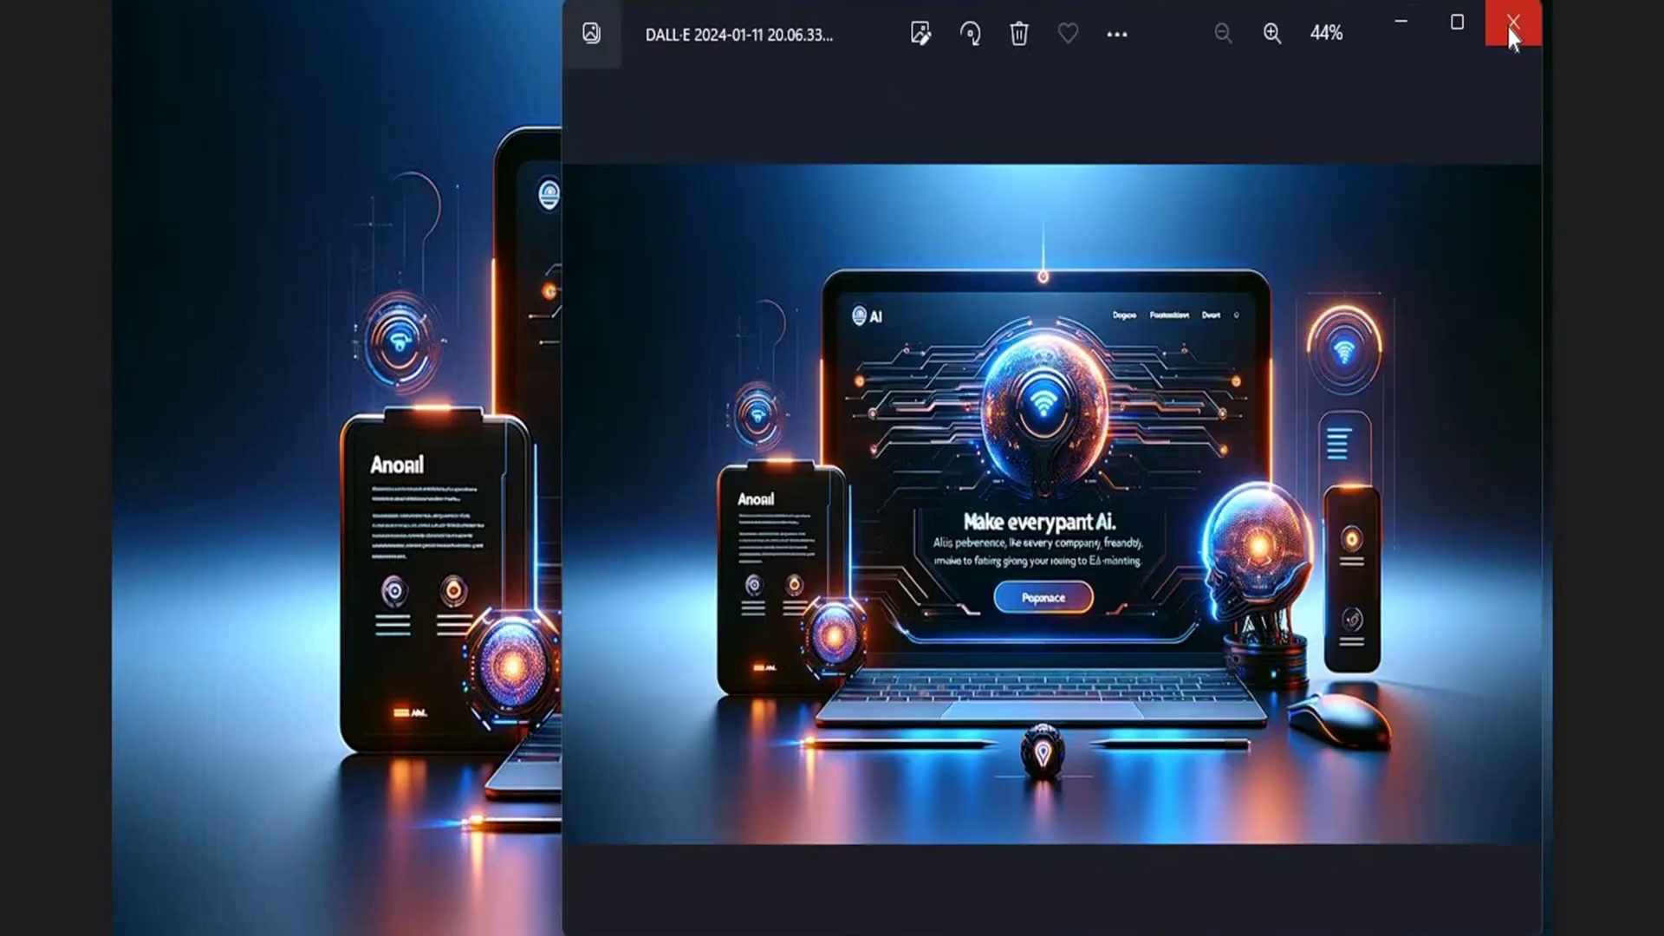
{"action": "left_click", "coordinate": [1508, 28]}
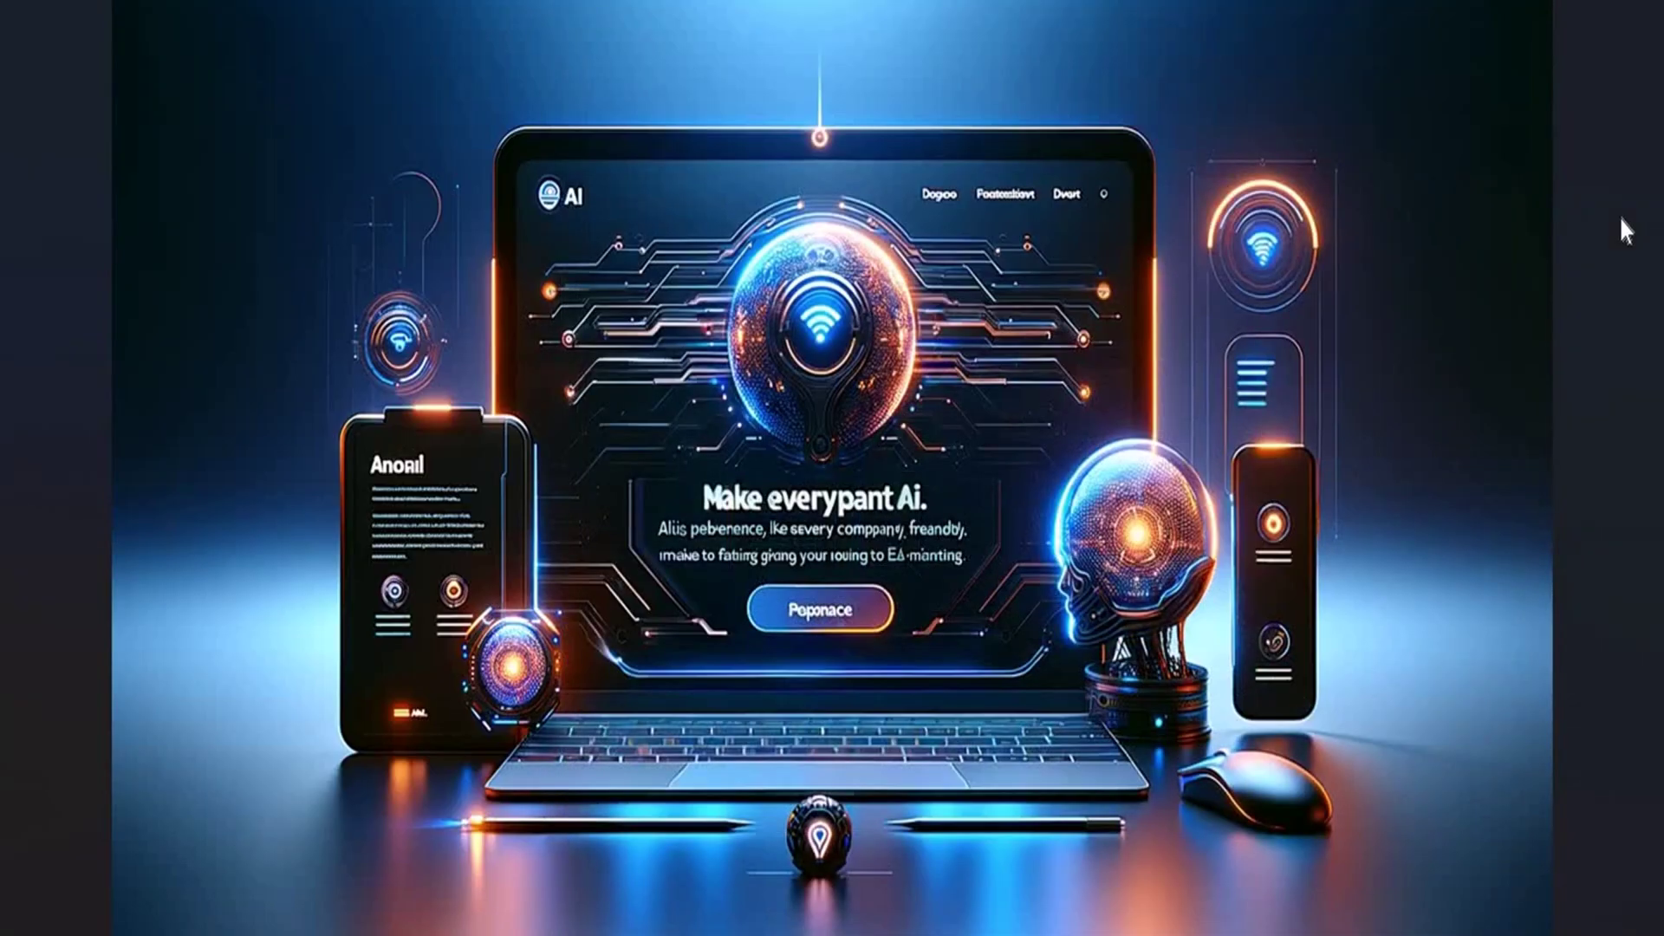
{"action": "scroll", "coordinate": [880, 387], "scroll_direction": "up", "scroll_amount": 2}
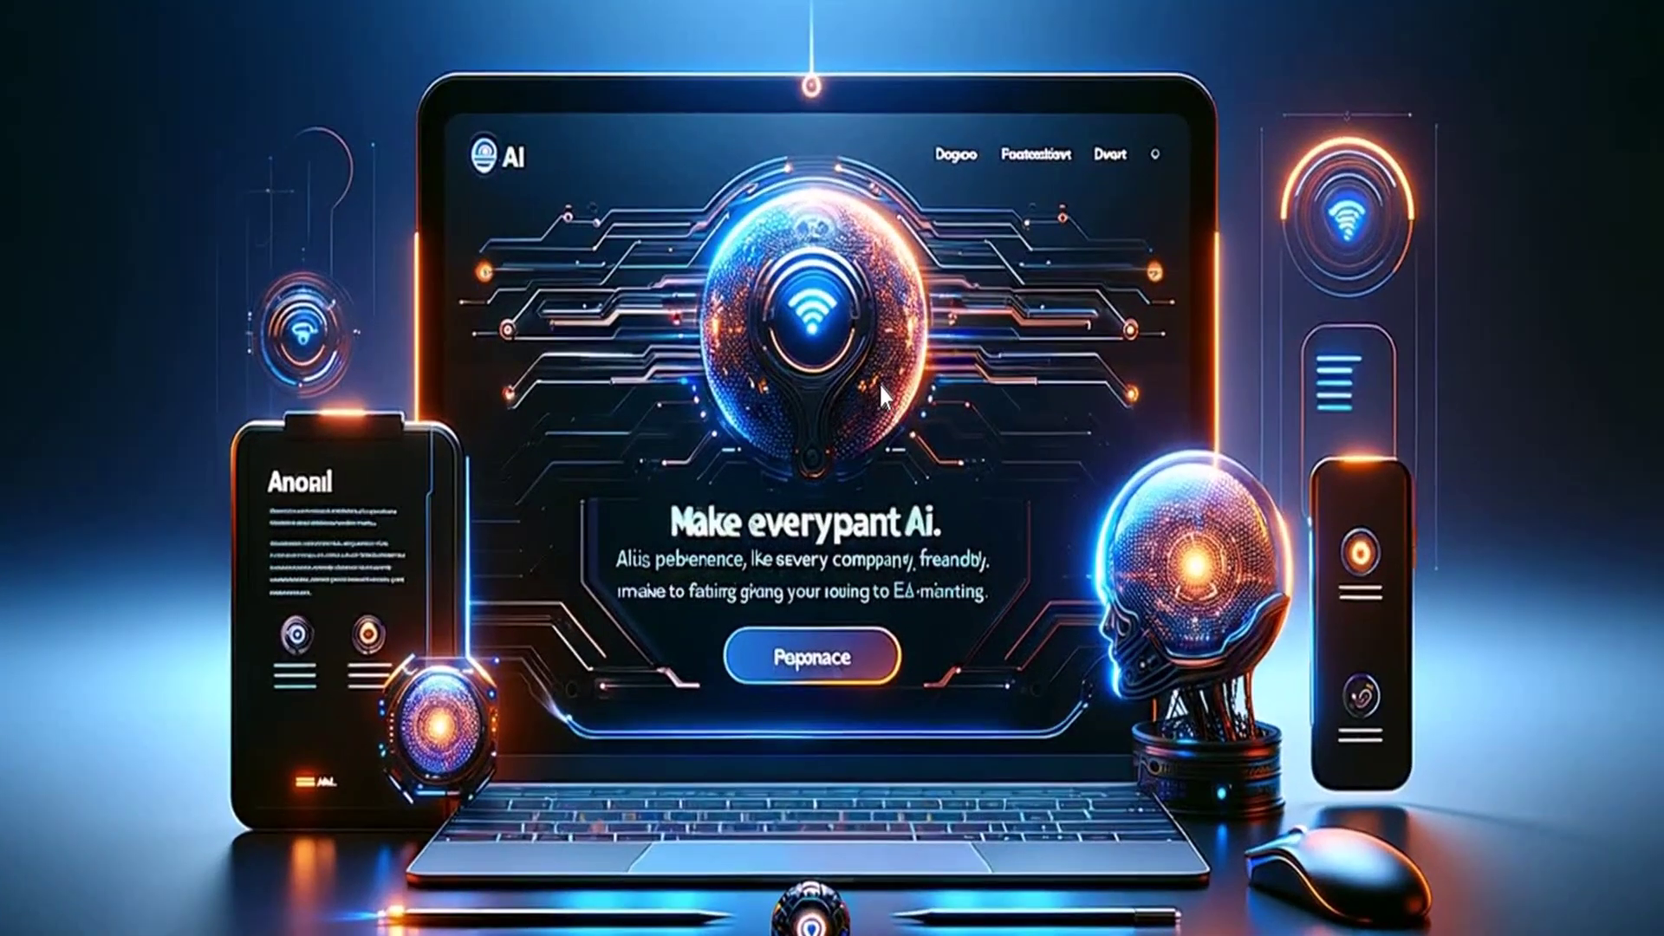
{"action": "scroll", "coordinate": [881, 387], "scroll_direction": "down", "scroll_amount": 2}
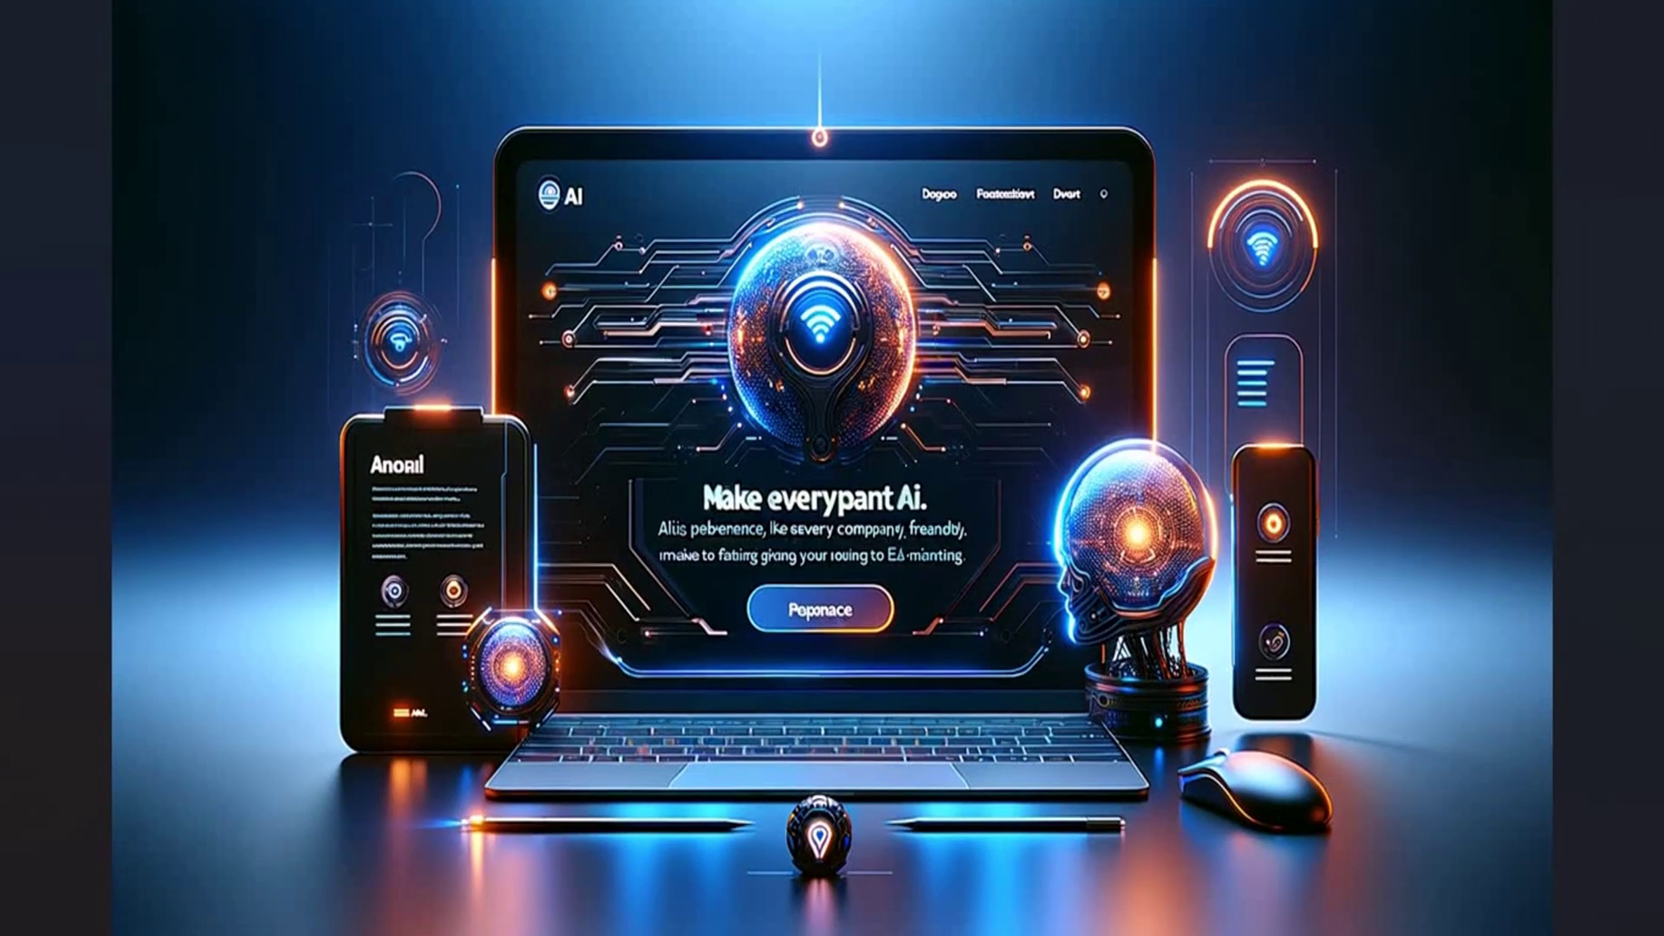
{"action": "key", "text": "alt+Tab"}
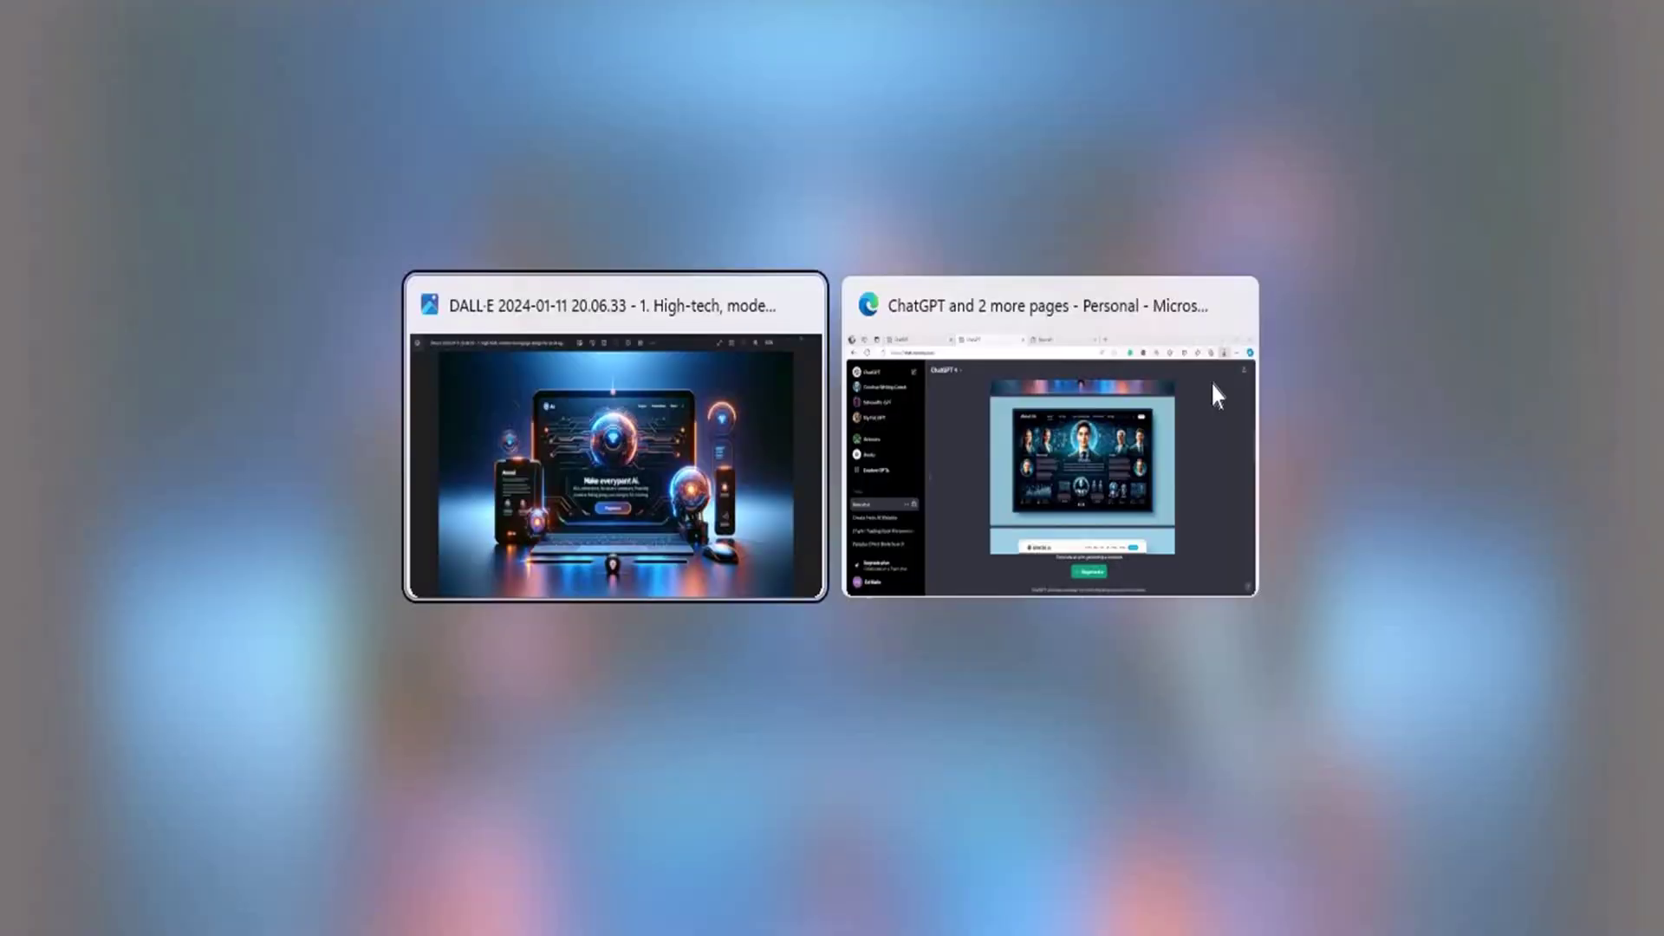